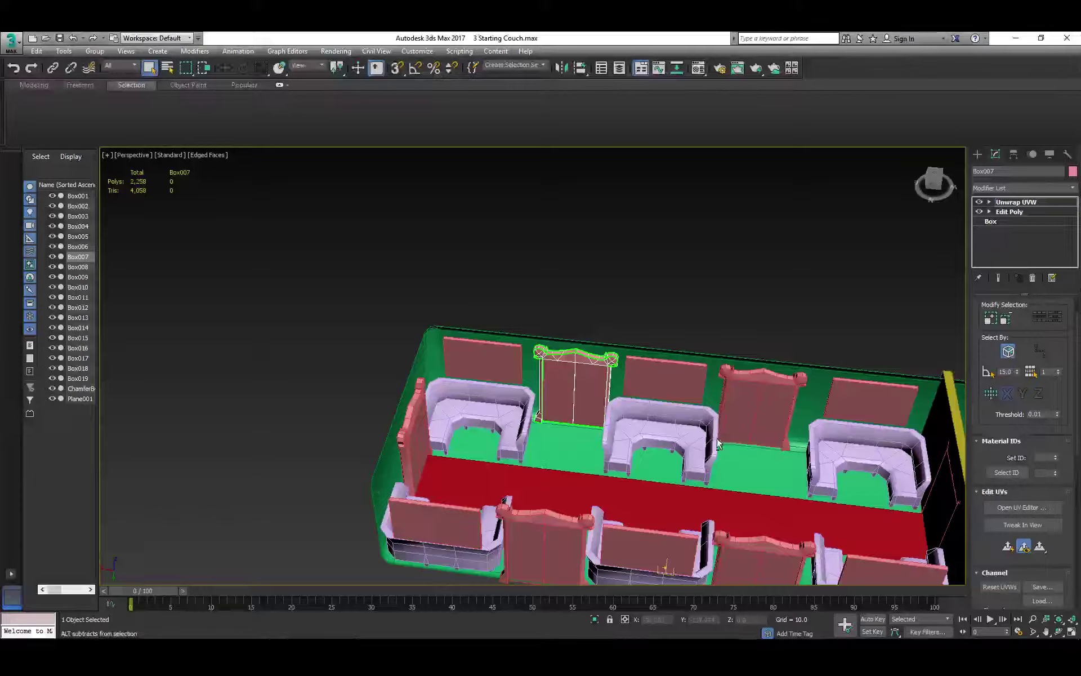
# Exit the sub-object level of Unwrap UVW and clone the wall panel above the far-end couch as a copy in front of the carriage.
pyautogui.keyDown('alt'); pyautogui.moveTo(731, 421); pyautogui.dragTo(570, 387, button='middle'); pyautogui.keyUp('alt')
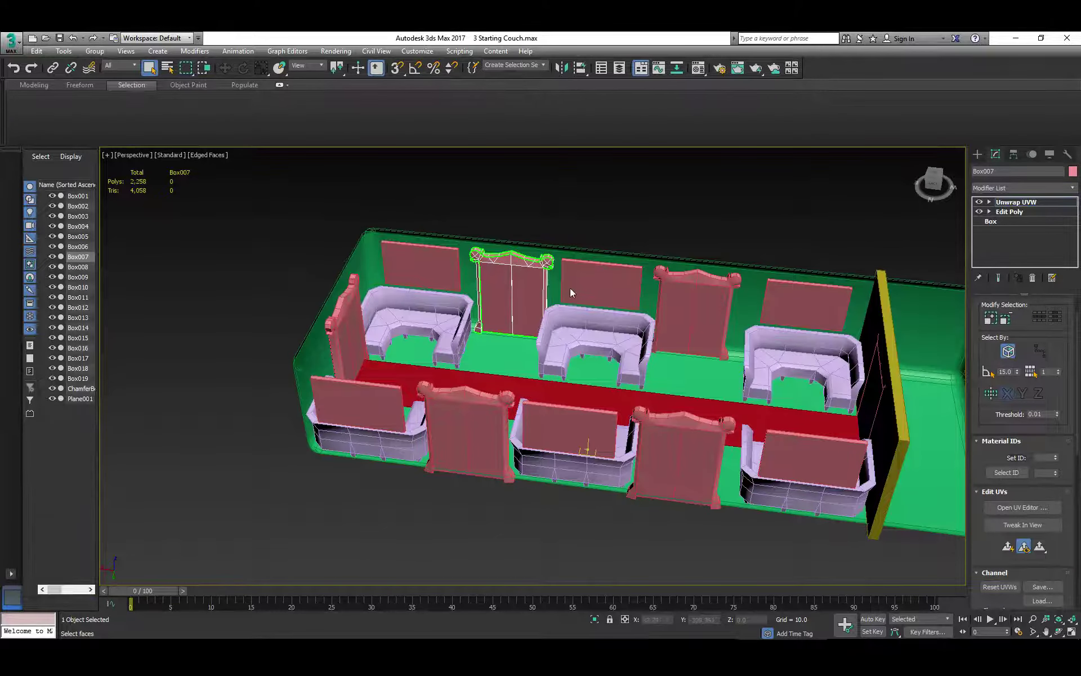
pyautogui.click(989, 201)
pyautogui.click(1013, 202)
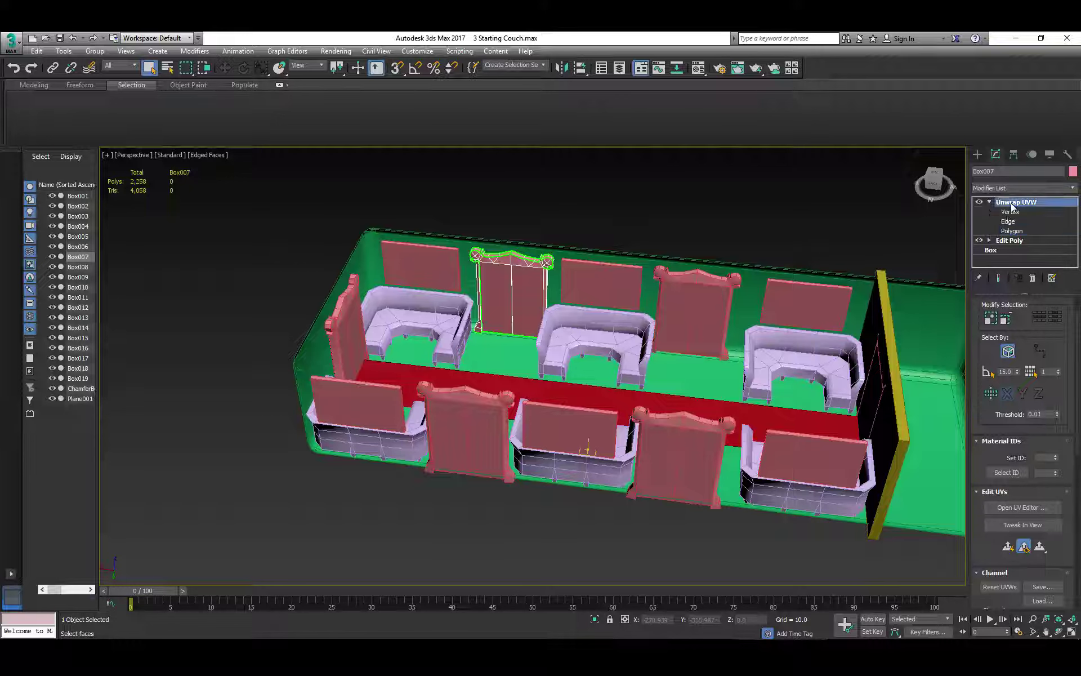
pyautogui.click(423, 276)
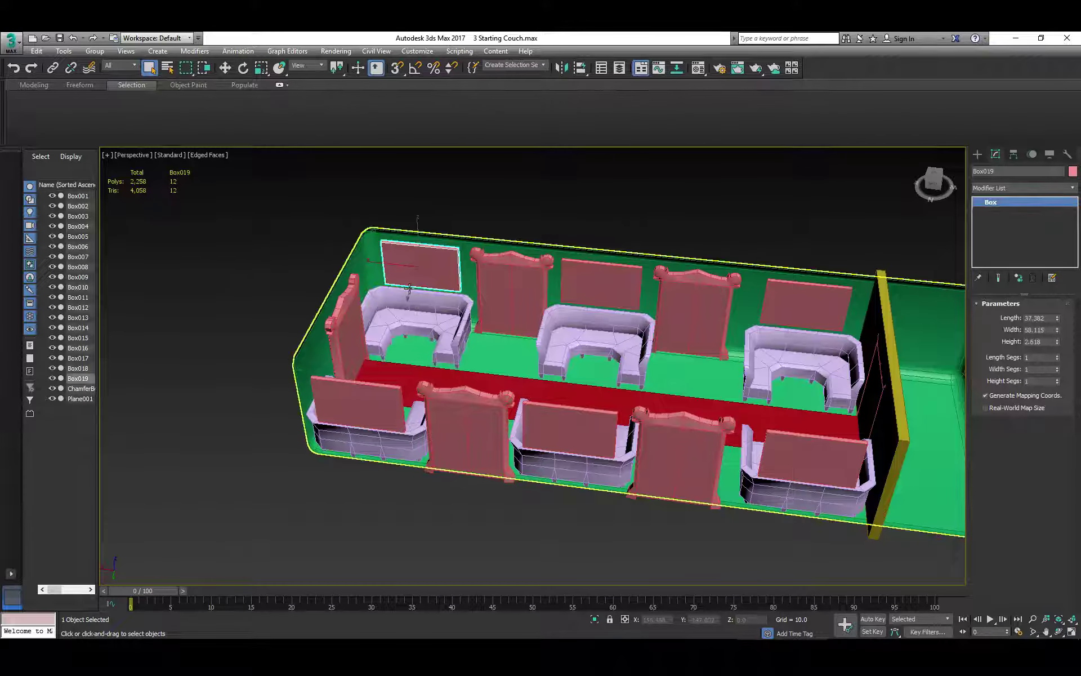
pyautogui.press('w')
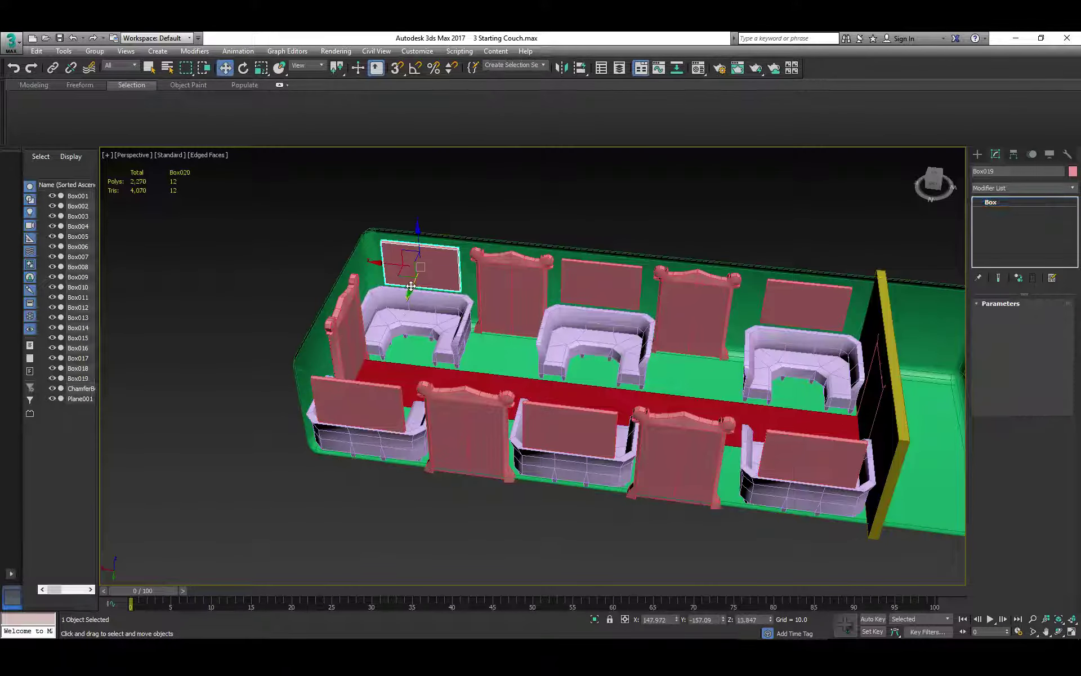
pyautogui.keyDown('shift'); pyautogui.moveTo(409, 288); pyautogui.dragTo(302, 506); pyautogui.keyUp('shift')
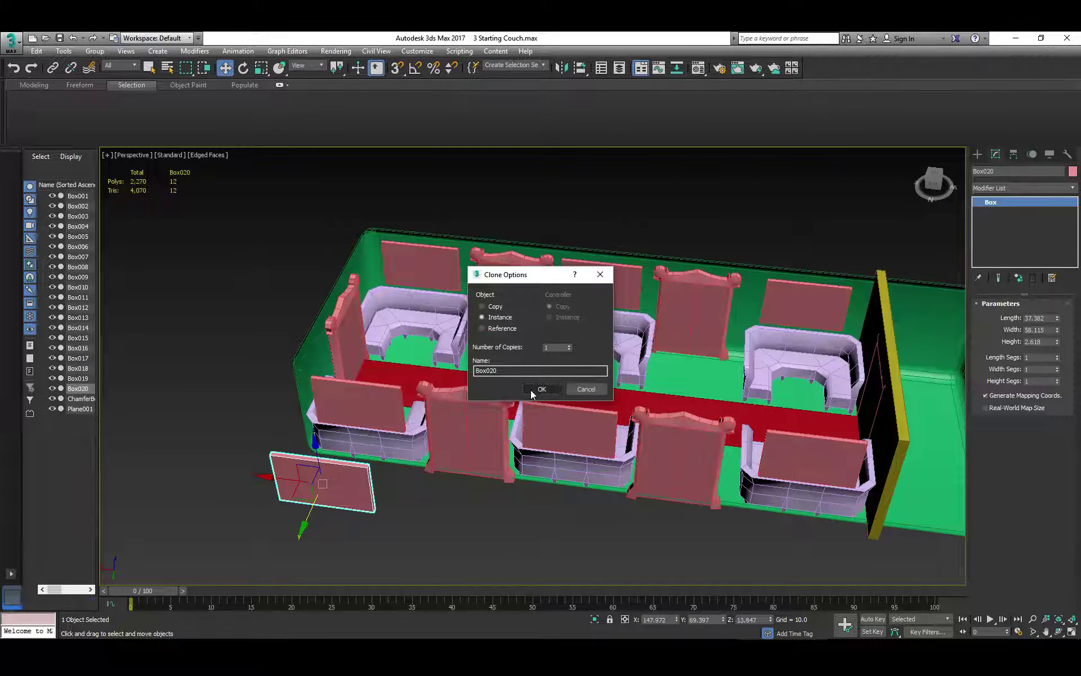
pyautogui.click(484, 307)
pyautogui.click(542, 390)
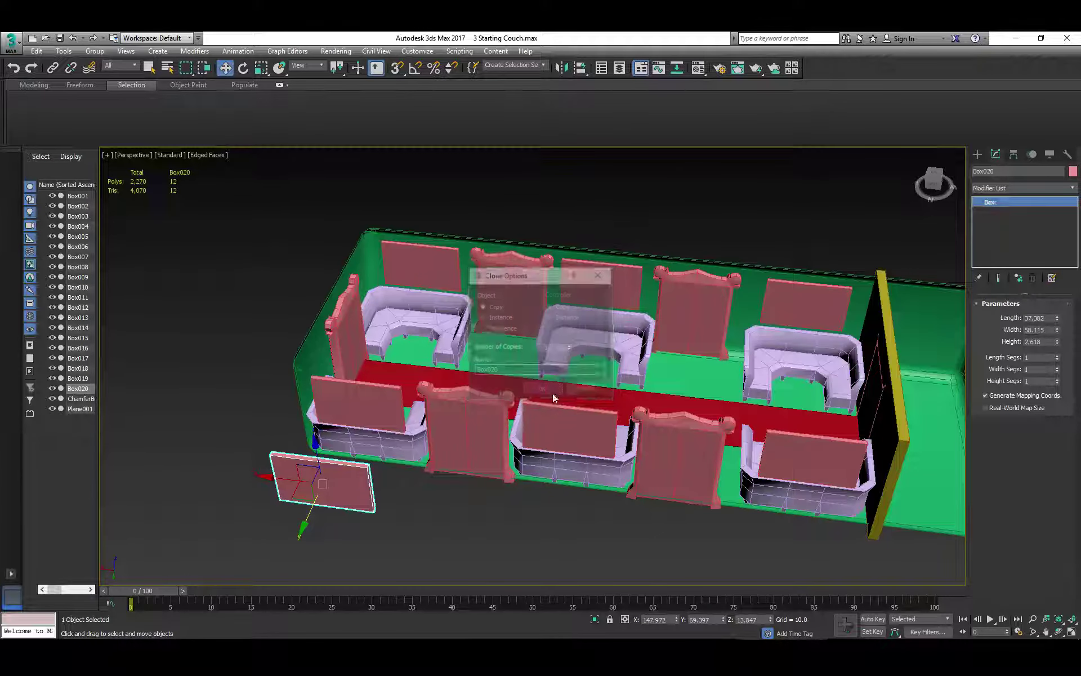
# Clone the ornate framed panel beside that couch as a copy, placed in front of the carriage next to the copied wall panel.
pyautogui.click(522, 330)
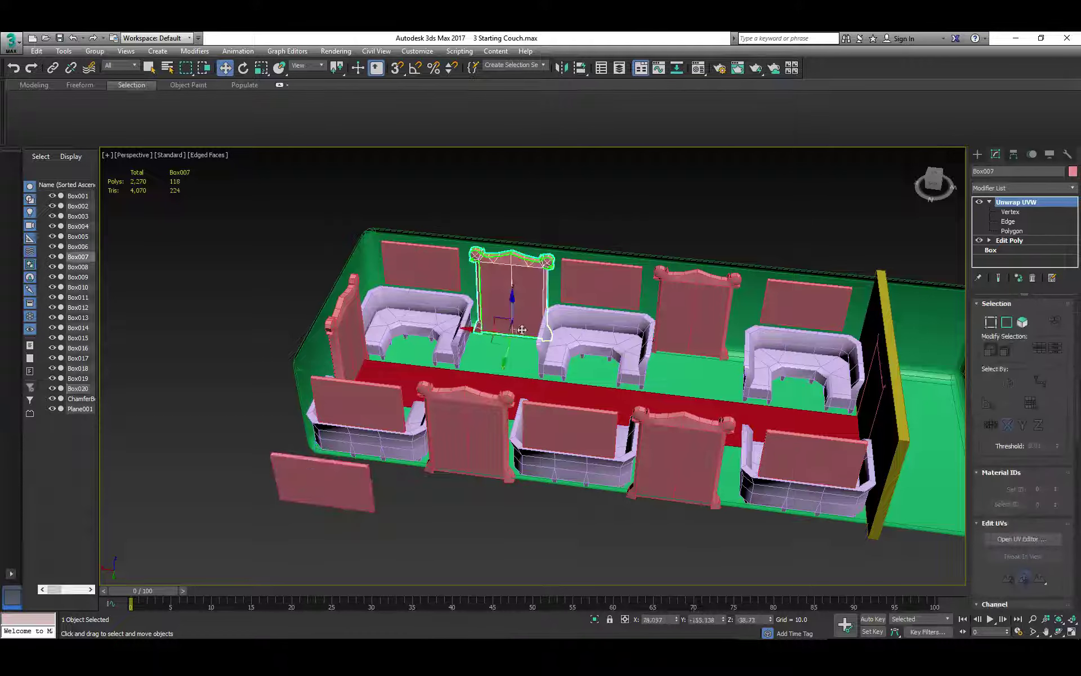
pyautogui.moveTo(509, 353)
pyautogui.keyDown('shift'); pyautogui.mouseDown()
pyautogui.moveTo(425, 549)
pyautogui.moveTo(485, 546)
pyautogui.mouseUp(); pyautogui.keyUp('shift')
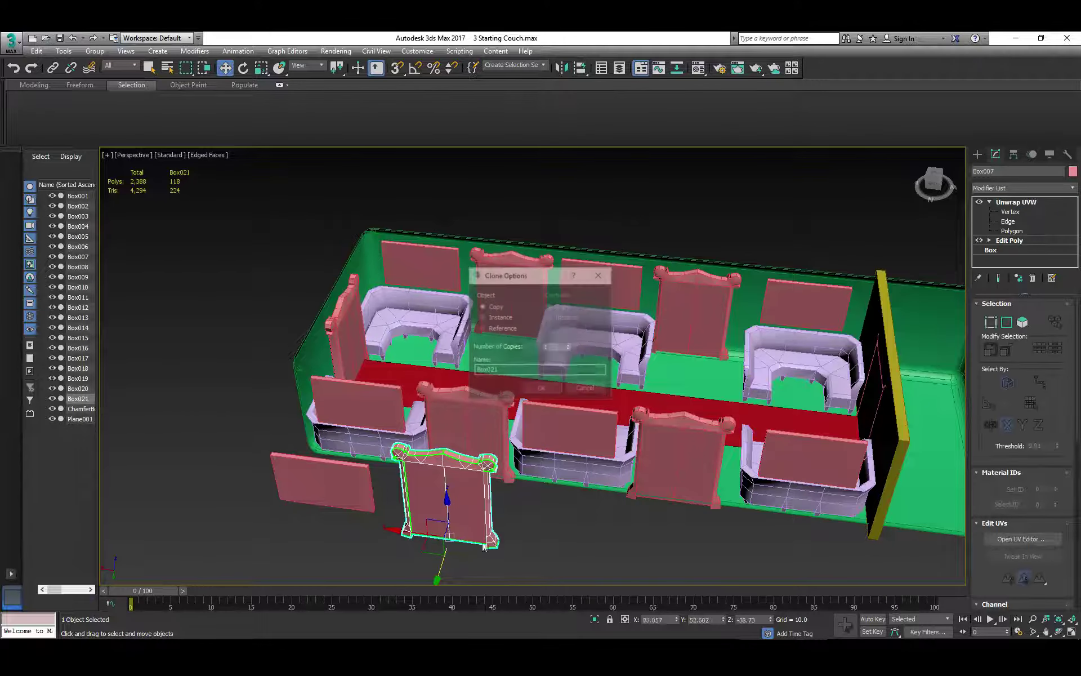
pyautogui.click(542, 387)
# Collapse the entire modifier stack of the copied ornate panel, Box021, into an Editable Poly.
pyautogui.keyDown('alt'); pyautogui.moveTo(500, 490); pyautogui.dragTo(503, 404, button='middle'); pyautogui.keyUp('alt')
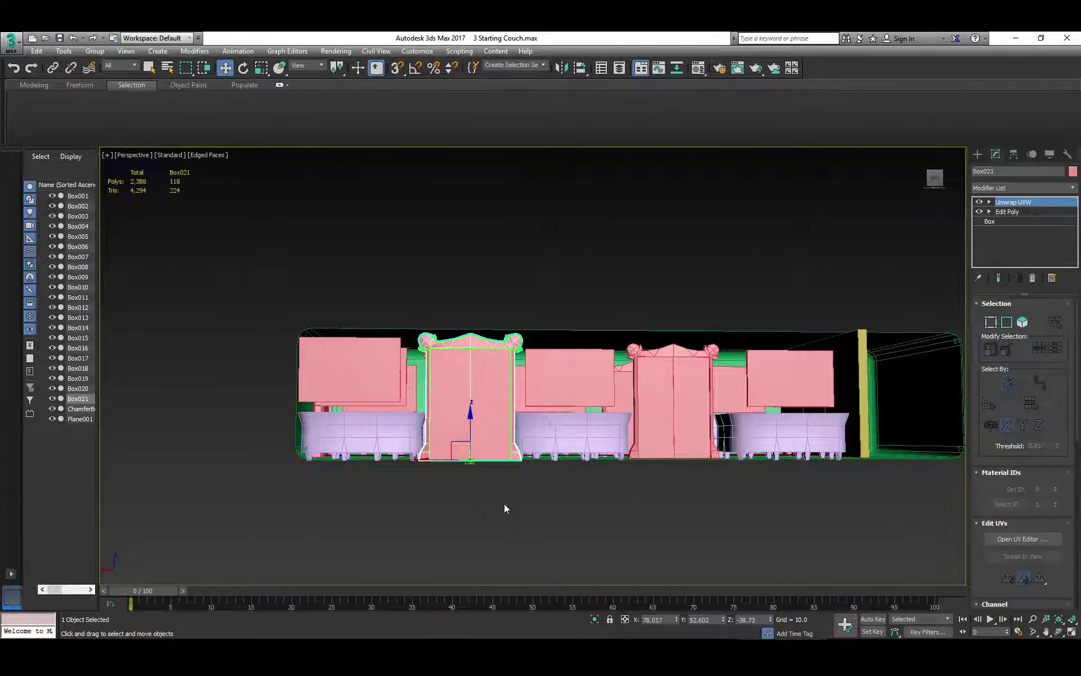
pyautogui.moveTo(454, 449); pyautogui.dragTo(454, 449)
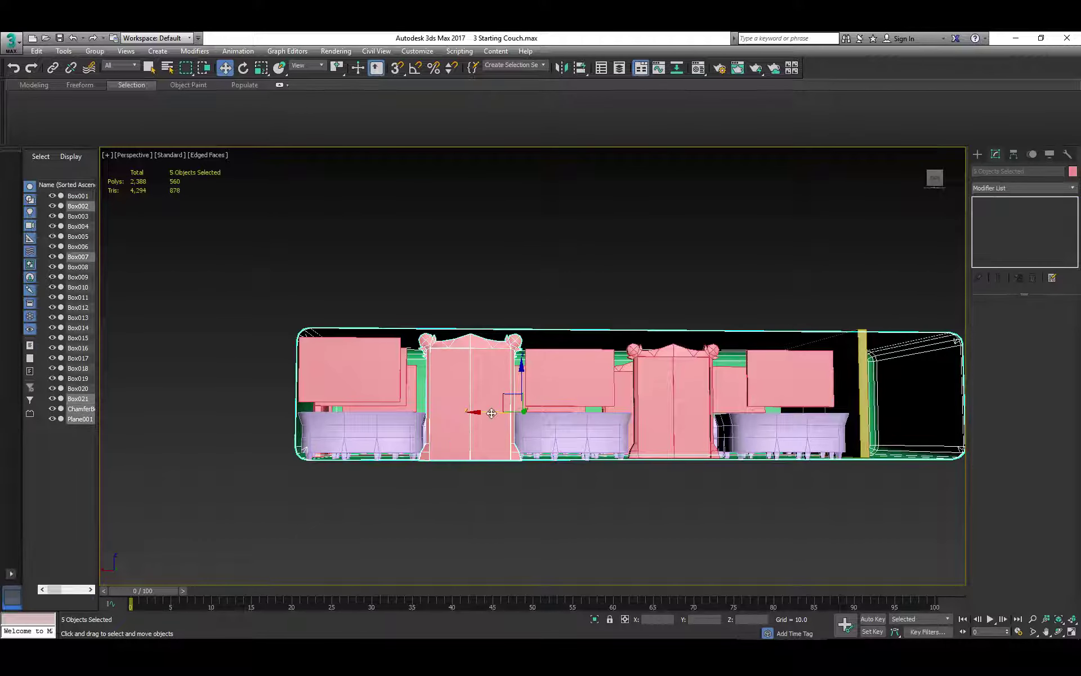
pyautogui.keyDown('alt'); pyautogui.moveTo(536, 371); pyautogui.dragTo(536, 405, button='middle'); pyautogui.keyUp('alt')
pyautogui.click(460, 483)
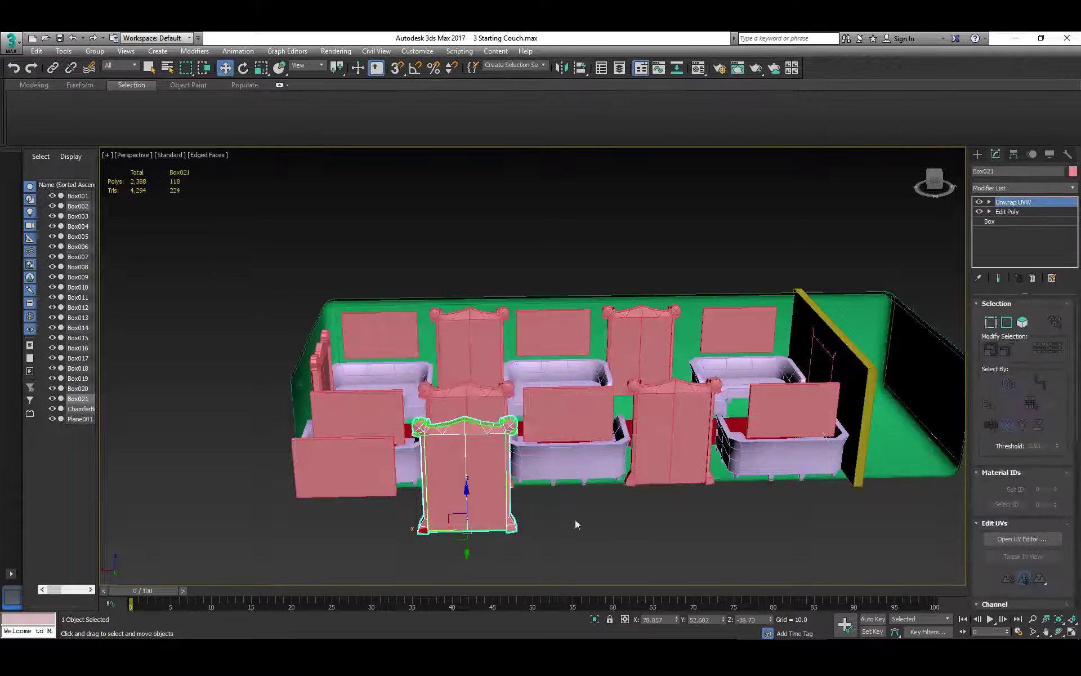
pyautogui.rightClick(1019, 208)
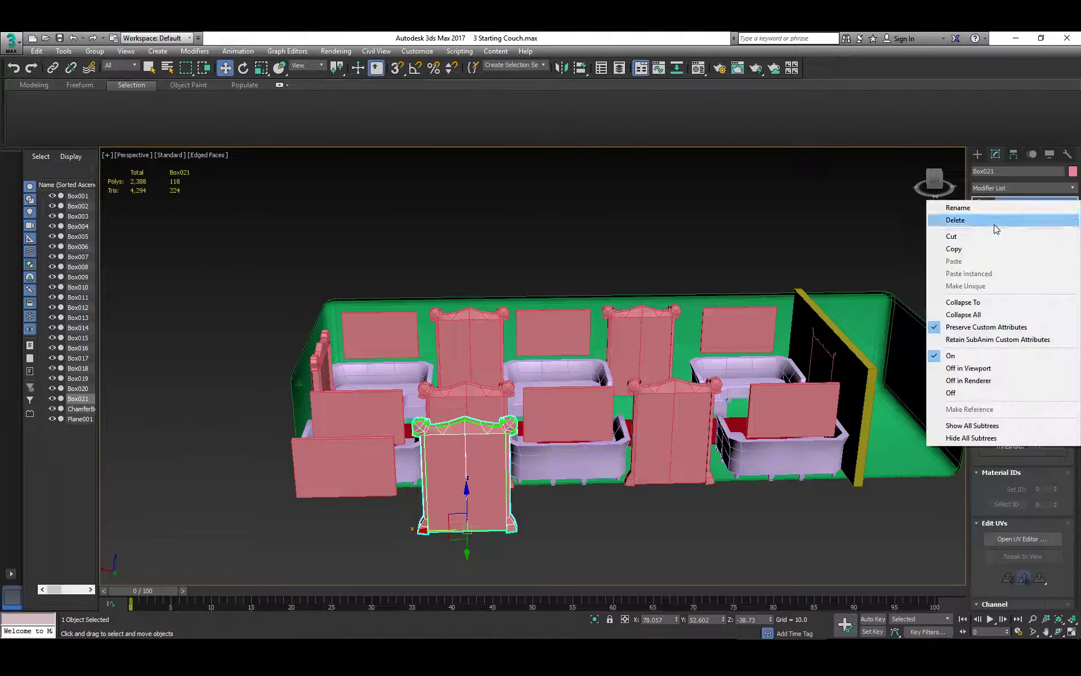
pyautogui.click(963, 316)
pyautogui.click(602, 376)
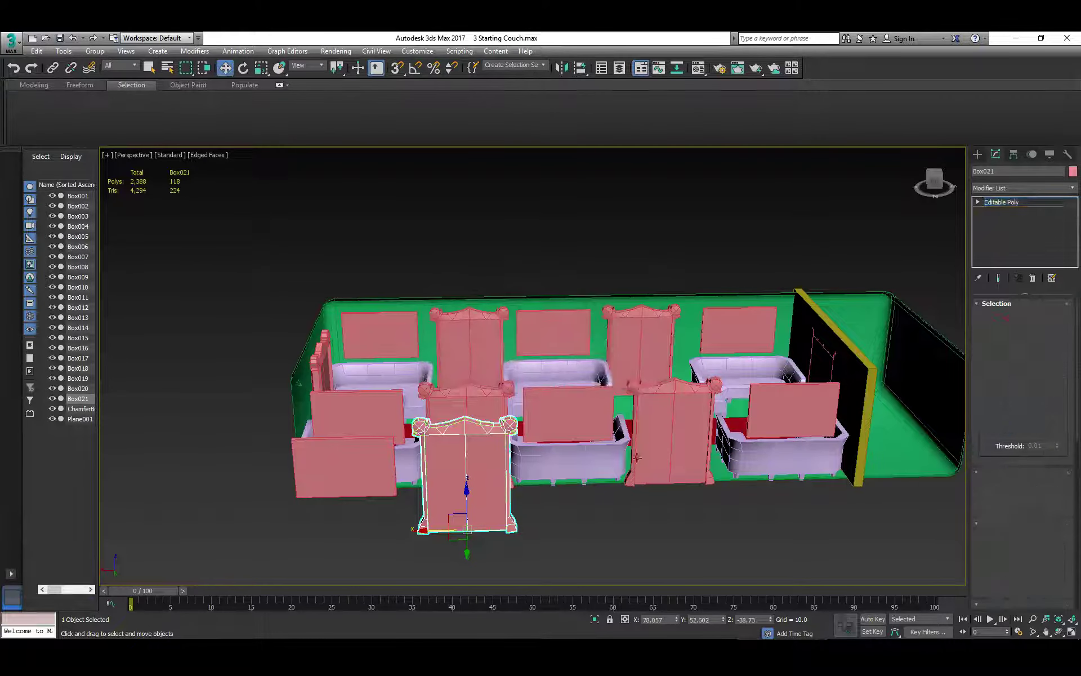
# Delete the large centre panel polygons of the copied ornate piece, leaving only its frame.
pyautogui.keyDown('alt'); pyautogui.moveTo(717, 463); pyautogui.dragTo(719, 449, button='middle'); pyautogui.keyUp('alt')
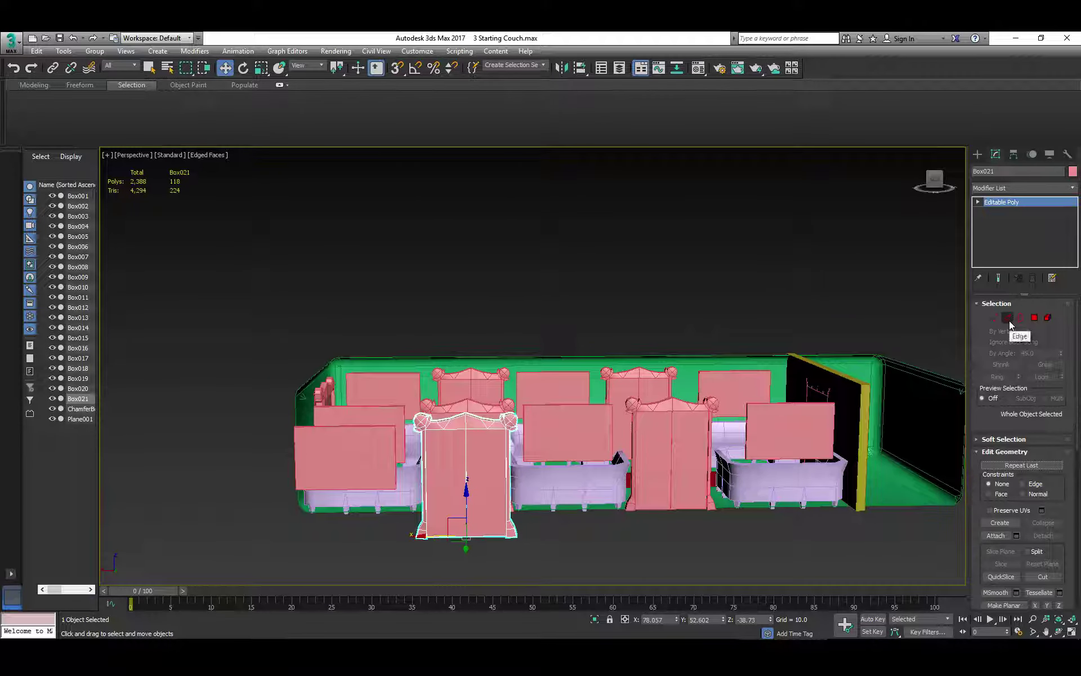
pyautogui.click(995, 317)
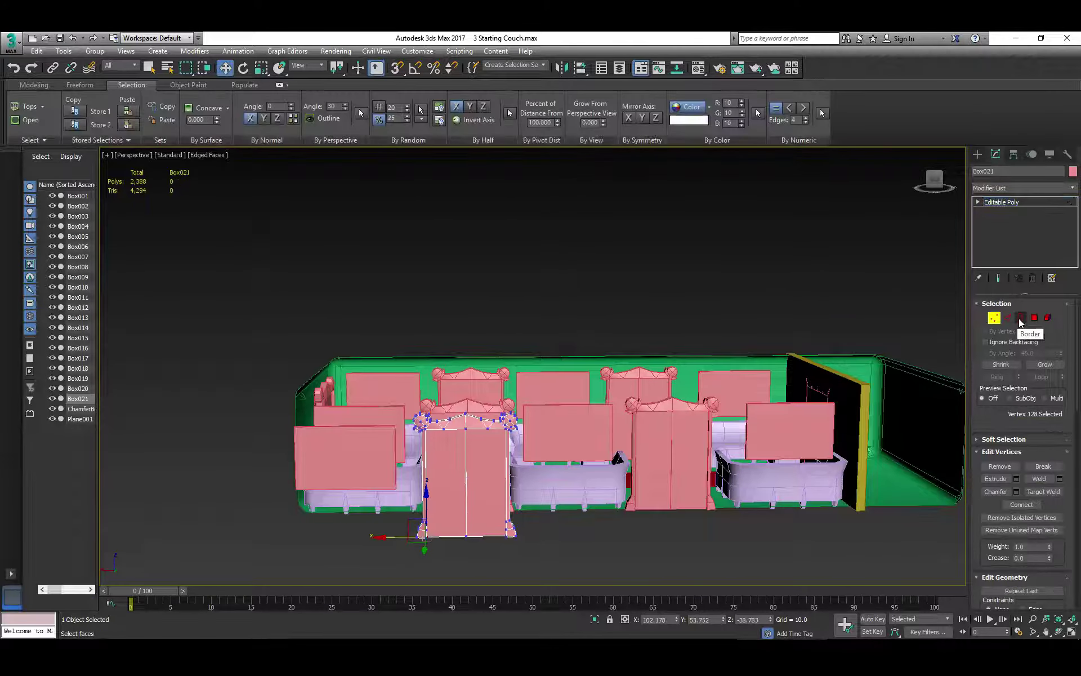
pyautogui.click(1035, 317)
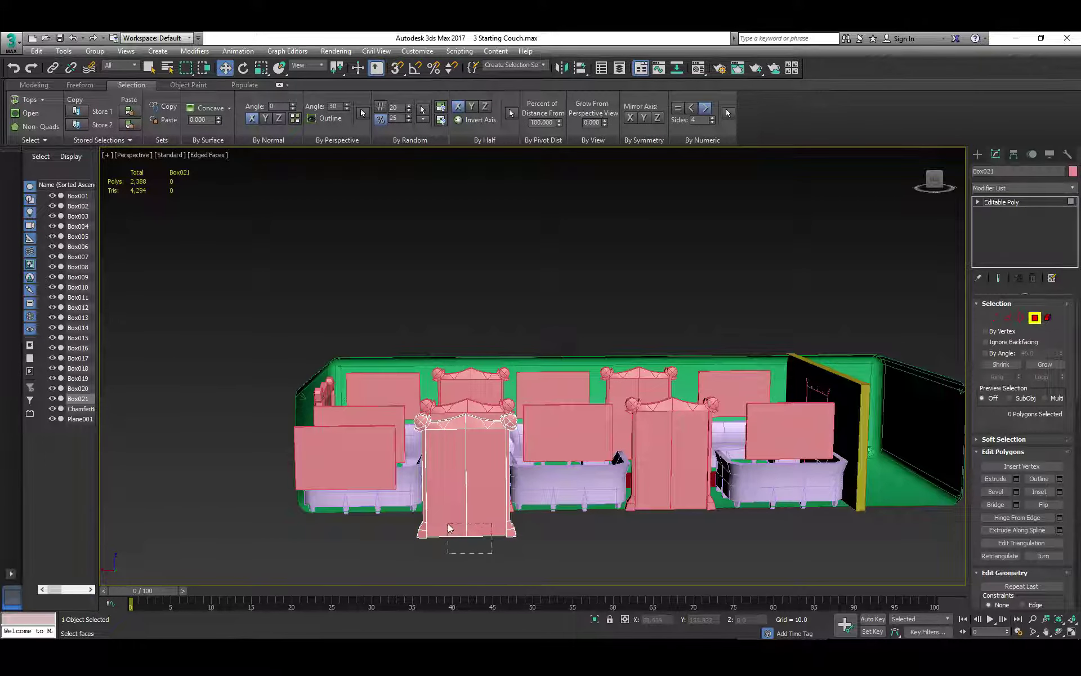
pyautogui.moveTo(448, 523); pyautogui.dragTo(446, 522)
pyautogui.press('Delete')
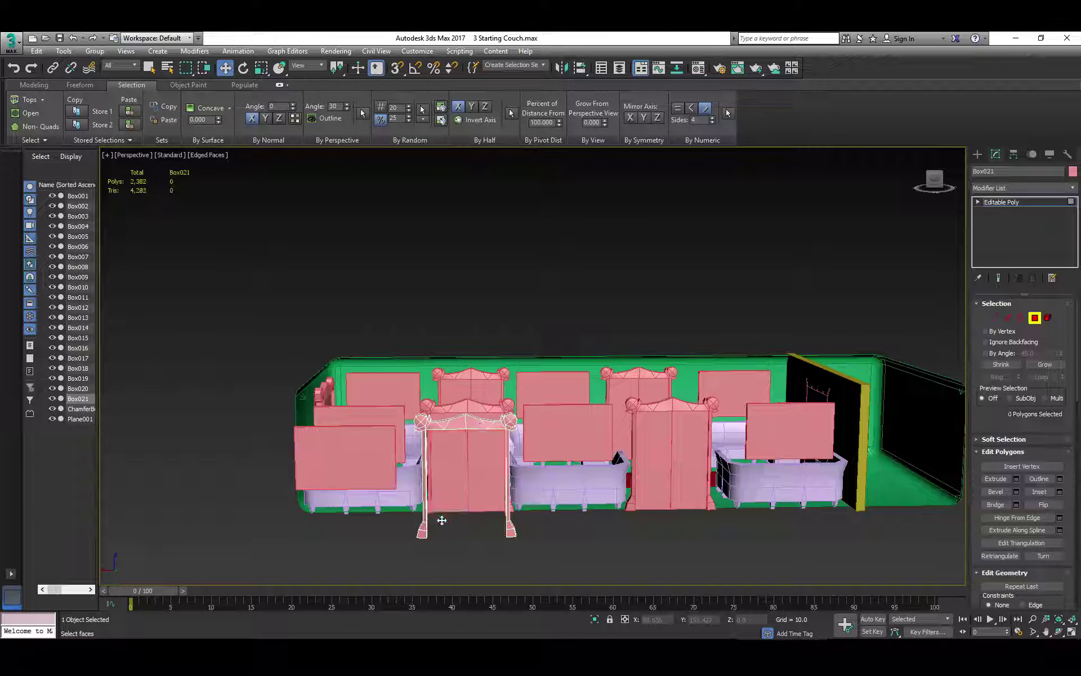
# Delete the polygons of the flared feet at the base of both frame posts.
pyautogui.moveTo(530, 553); pyautogui.dragTo(495, 524)
pyautogui.scroll(3, 450, 530)
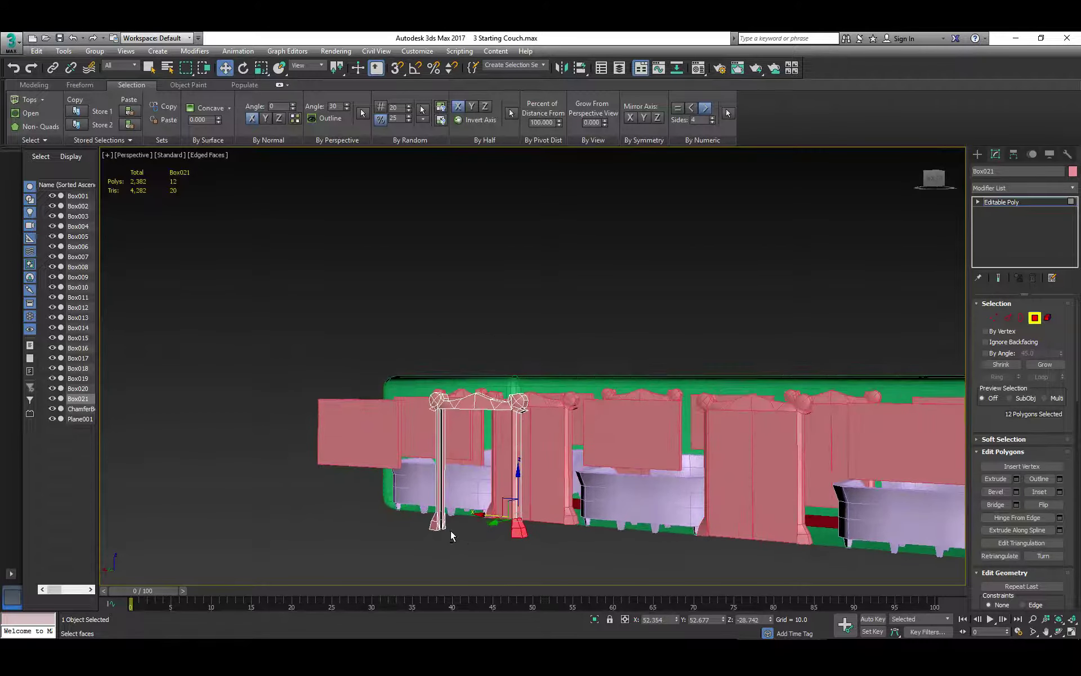
pyautogui.press('Delete')
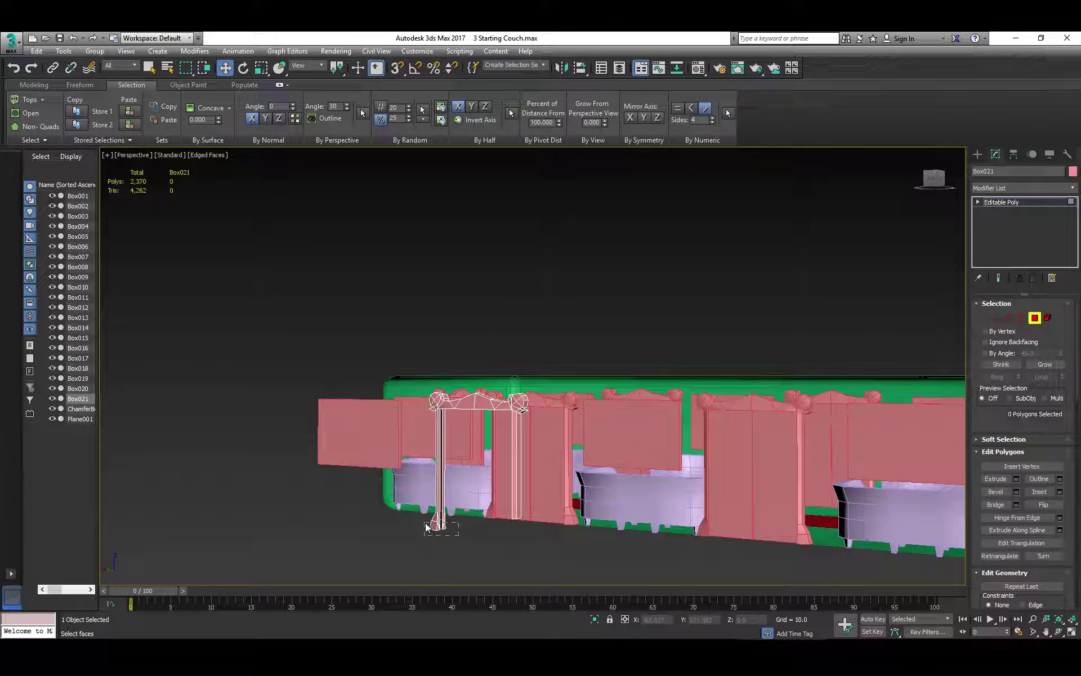
pyautogui.moveTo(427, 527); pyautogui.dragTo(423, 524)
pyautogui.keyDown('alt'); pyautogui.moveTo(423, 524); pyautogui.dragTo(482, 520, button='middle'); pyautogui.keyUp('alt')
pyautogui.press('Delete')
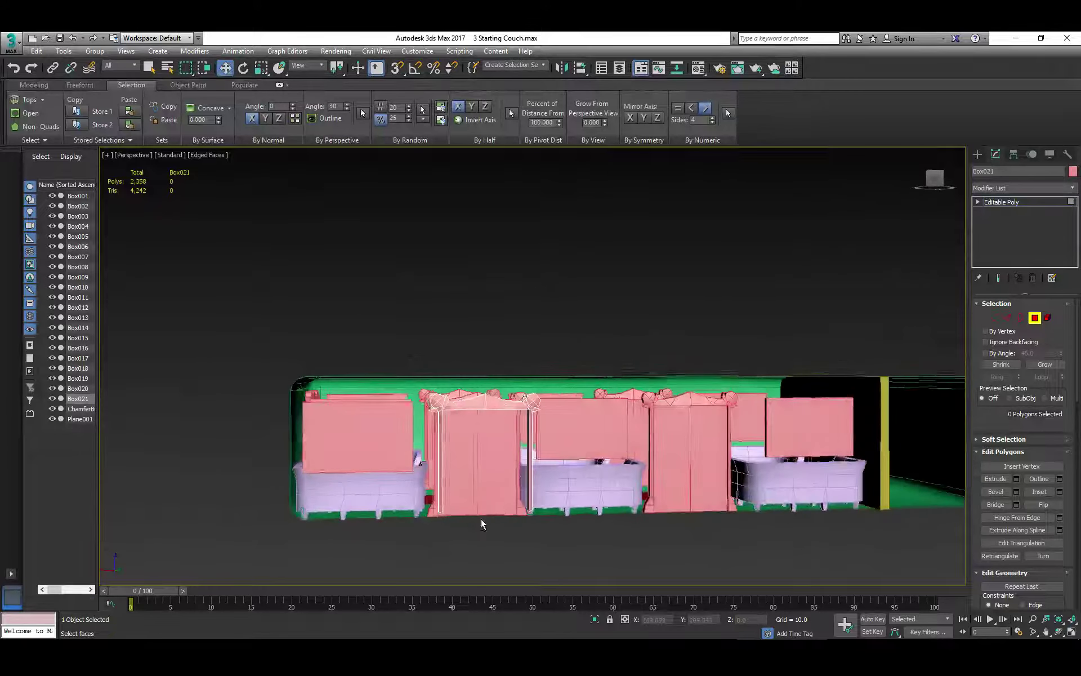
# Raise the bottom vertices of both posts to shorten them to just below the frame's top rail.
pyautogui.click(994, 318)
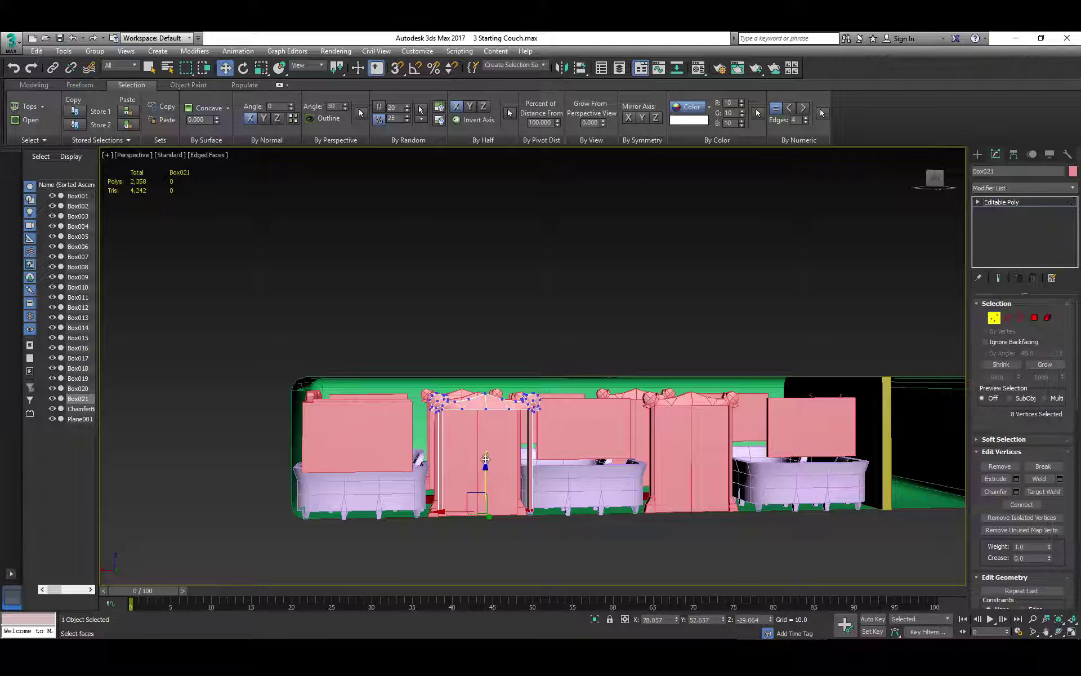
pyautogui.moveTo(485, 459); pyautogui.dragTo(485, 390)
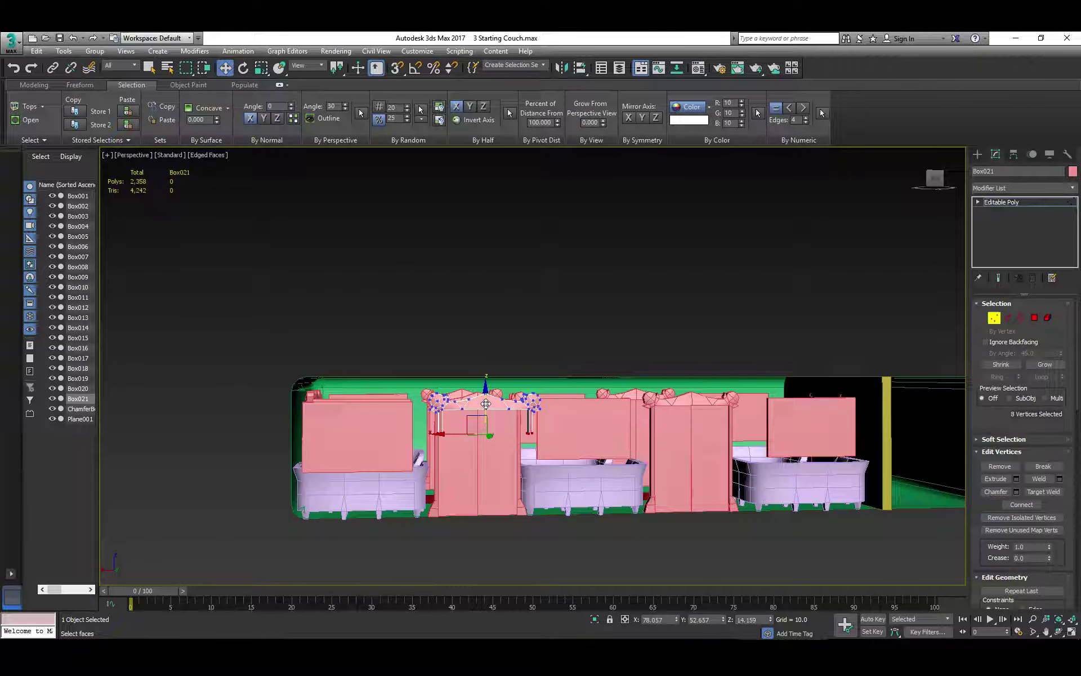
# Delete all vertices on one side of the frame's centre line, including its ball and leftover post vertices, to leave half a frame.
pyautogui.keyDown('alt'); pyautogui.moveTo(500, 435); pyautogui.dragTo(495, 435, button='middle'); pyautogui.keyUp('alt')
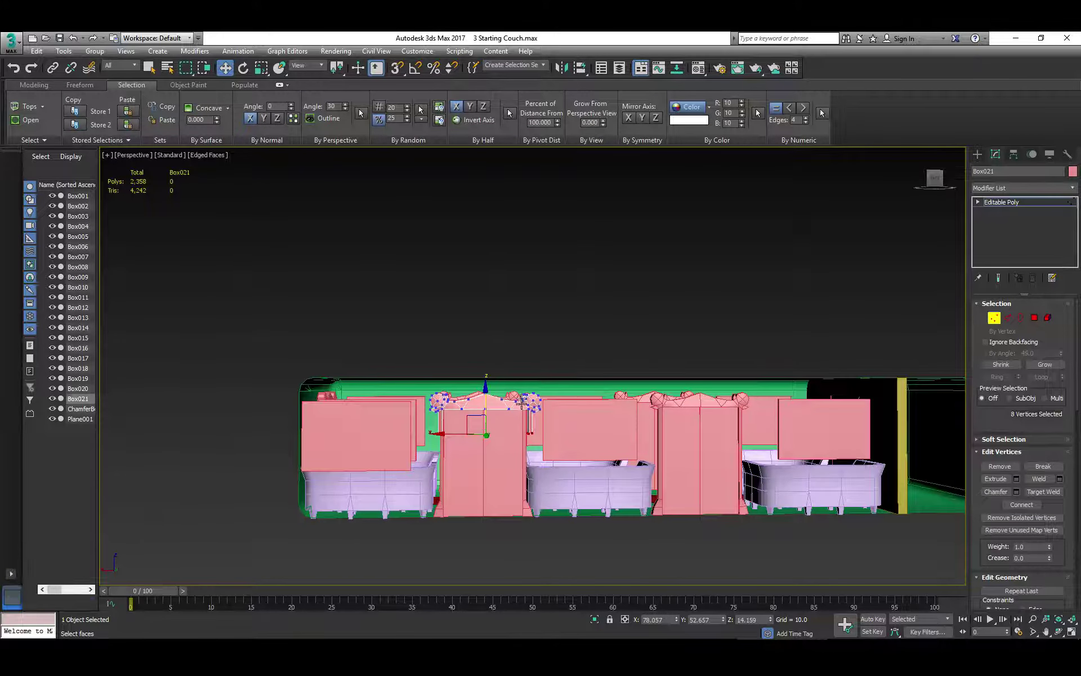
pyautogui.scroll(5, 523, 402)
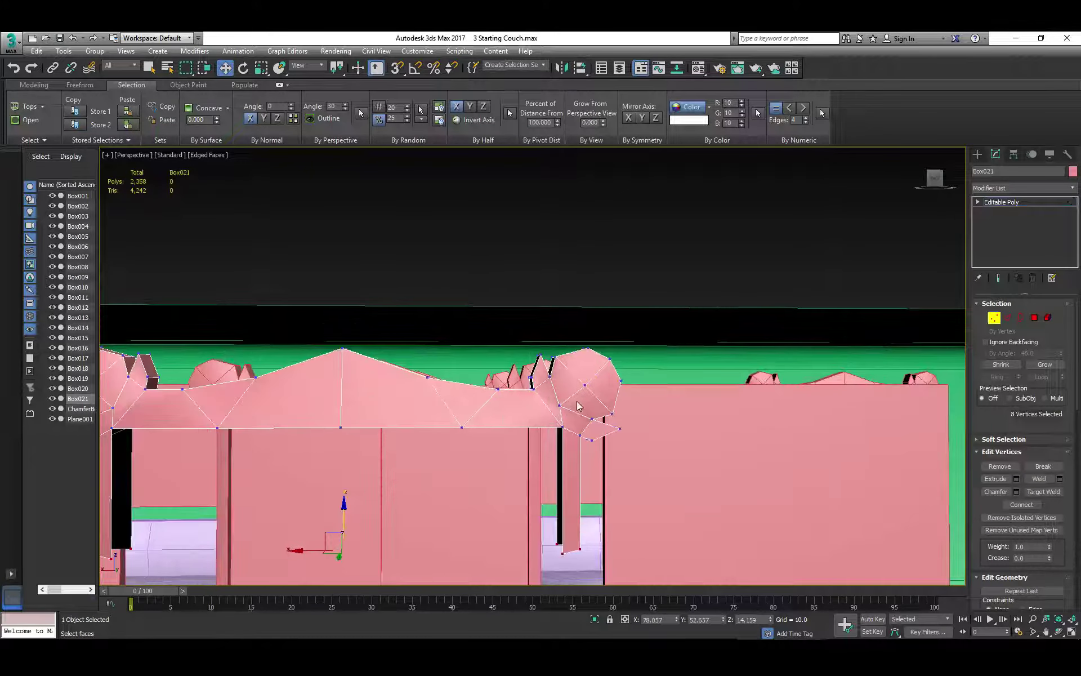
pyautogui.keyDown('alt'); pyautogui.moveTo(526, 436); pyautogui.dragTo(514, 443, button='middle'); pyautogui.keyUp('alt')
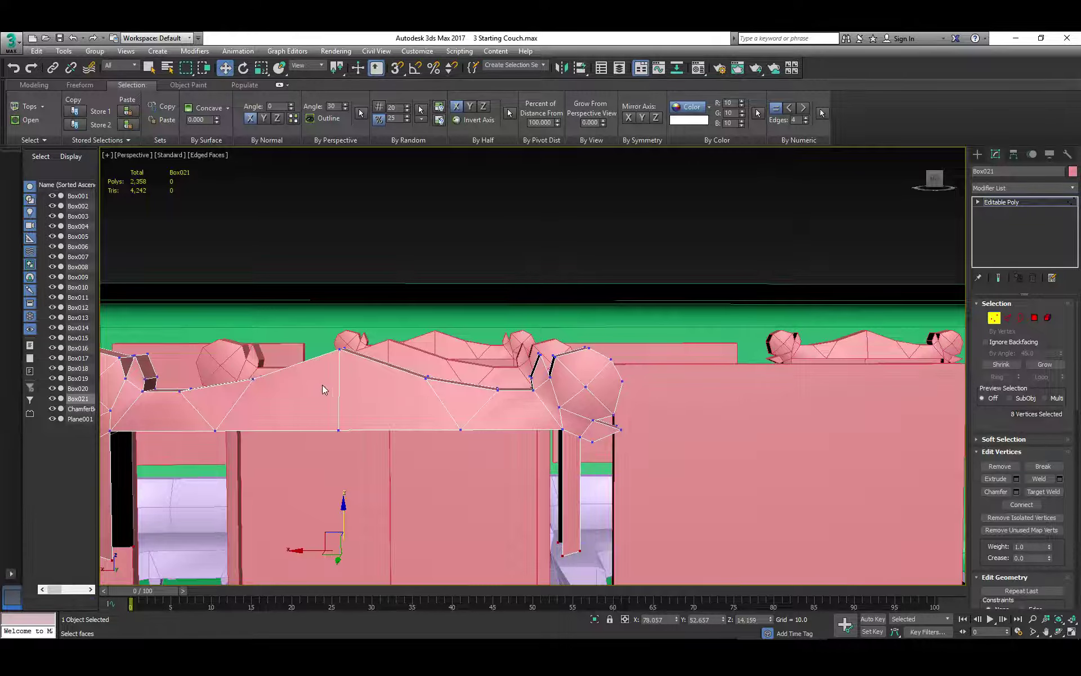
pyautogui.scroll(-5, 322, 386)
pyautogui.moveTo(312, 355); pyautogui.dragTo(149, 450)
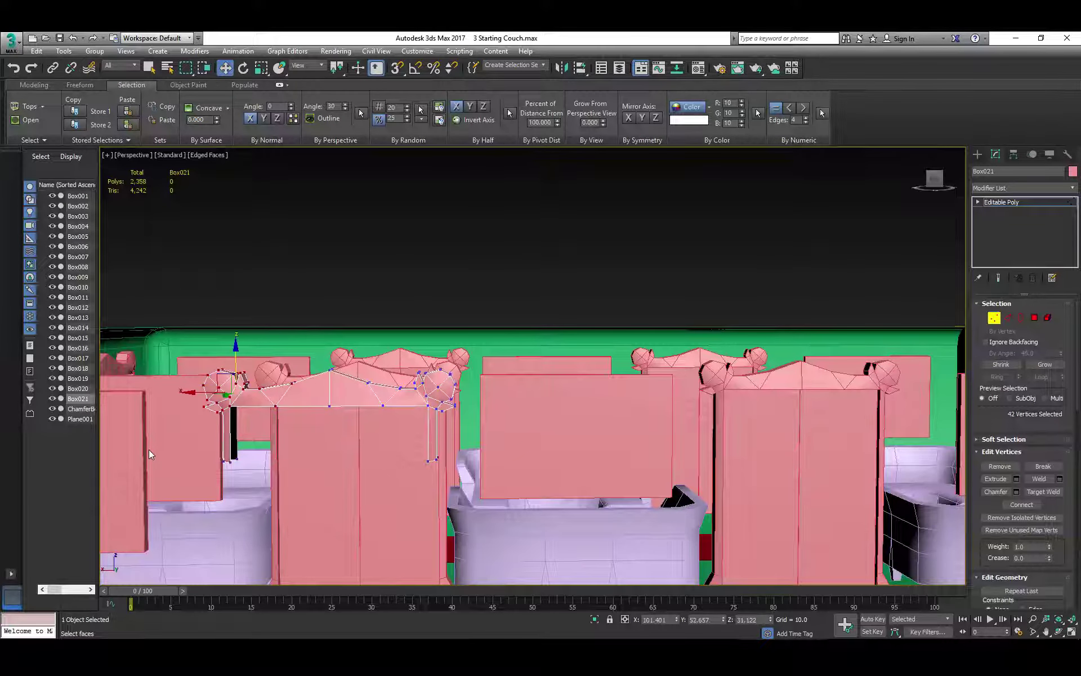
pyautogui.press('Delete')
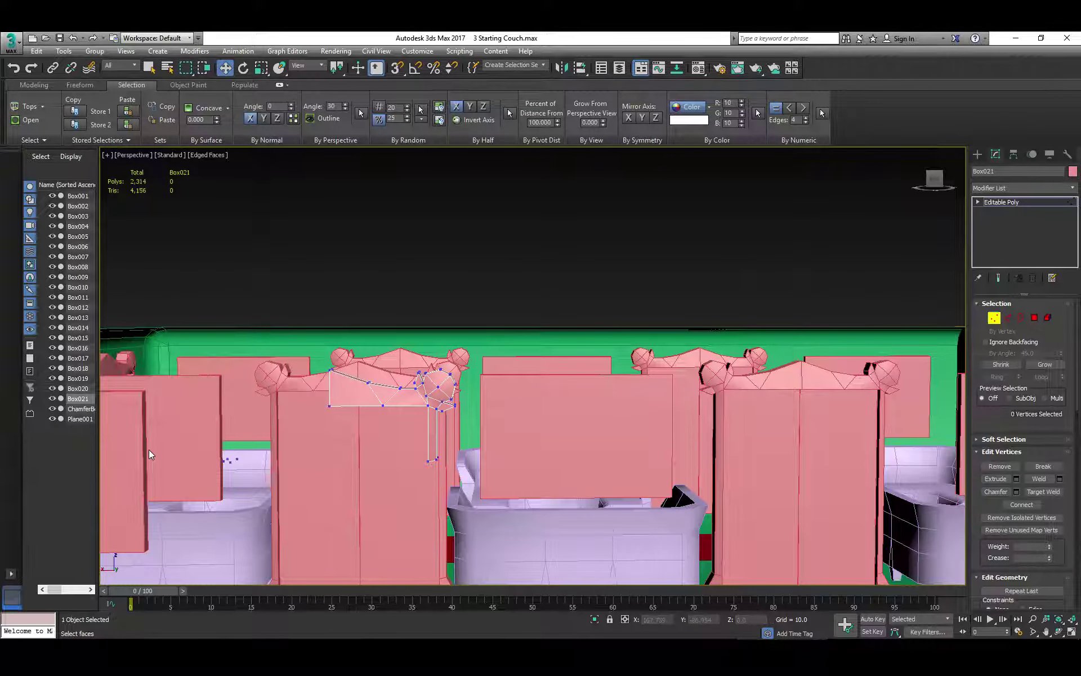
pyautogui.moveTo(164, 450); pyautogui.dragTo(252, 491)
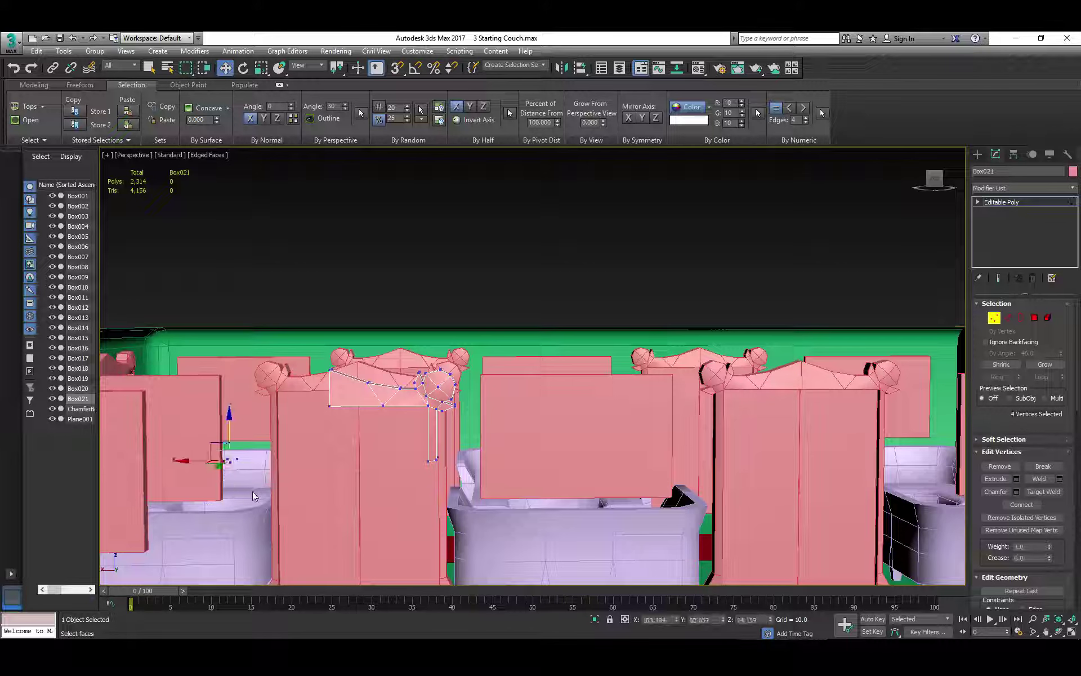
pyautogui.press('Delete')
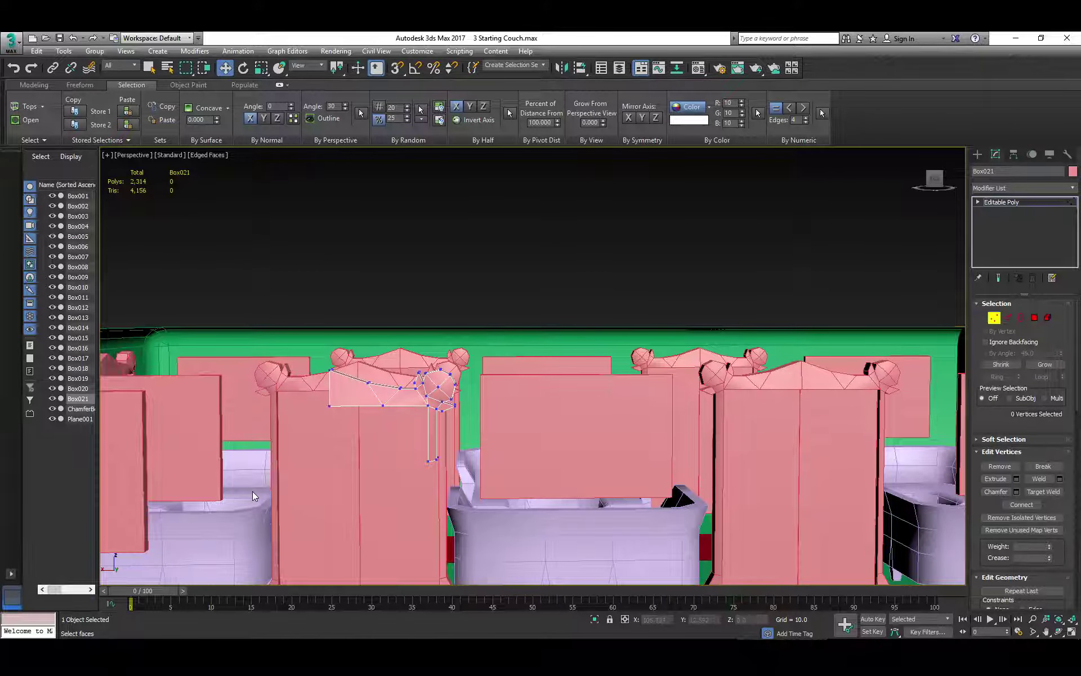
# Scale down the vertices of the ball ornament at the outer corner of the half frame.
pyautogui.keyDown('alt'); pyautogui.moveTo(480, 418); pyautogui.dragTo(484, 417, button='middle'); pyautogui.keyUp('alt')
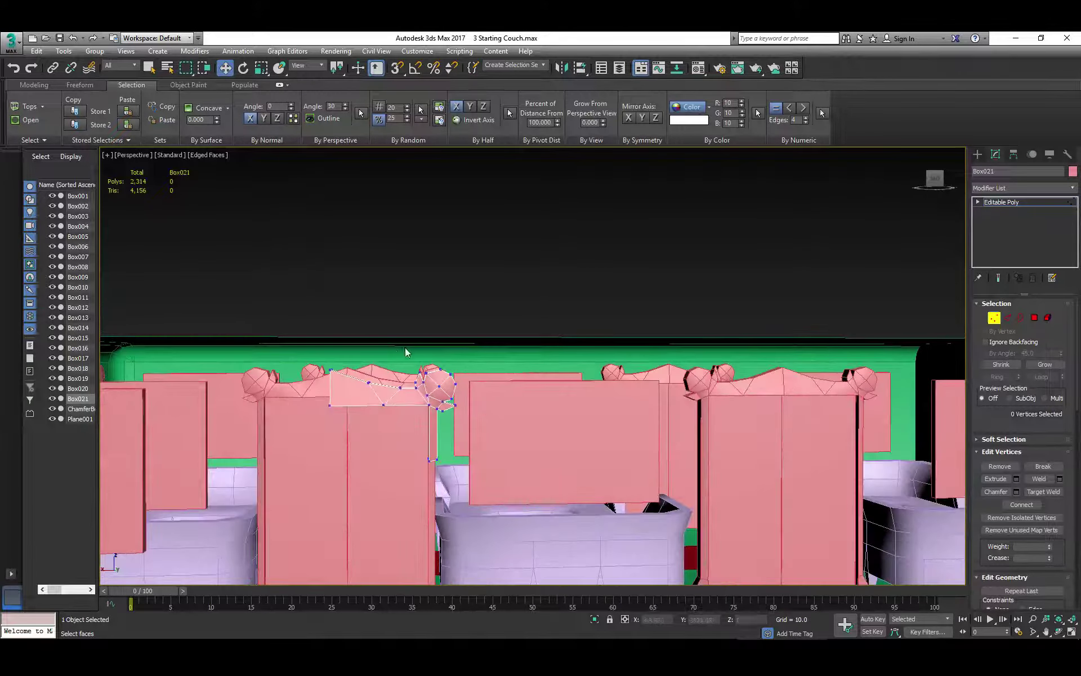
pyautogui.moveTo(447, 407); pyautogui.dragTo(474, 434)
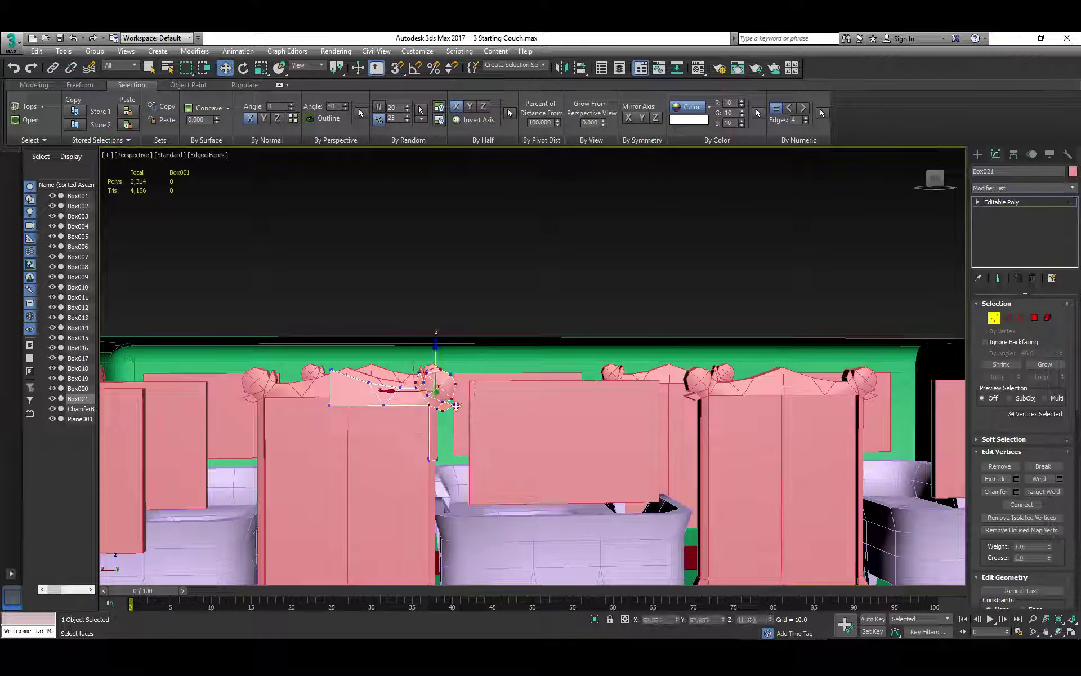
pyautogui.press('r')
pyautogui.moveTo(433, 390); pyautogui.dragTo(450, 414)
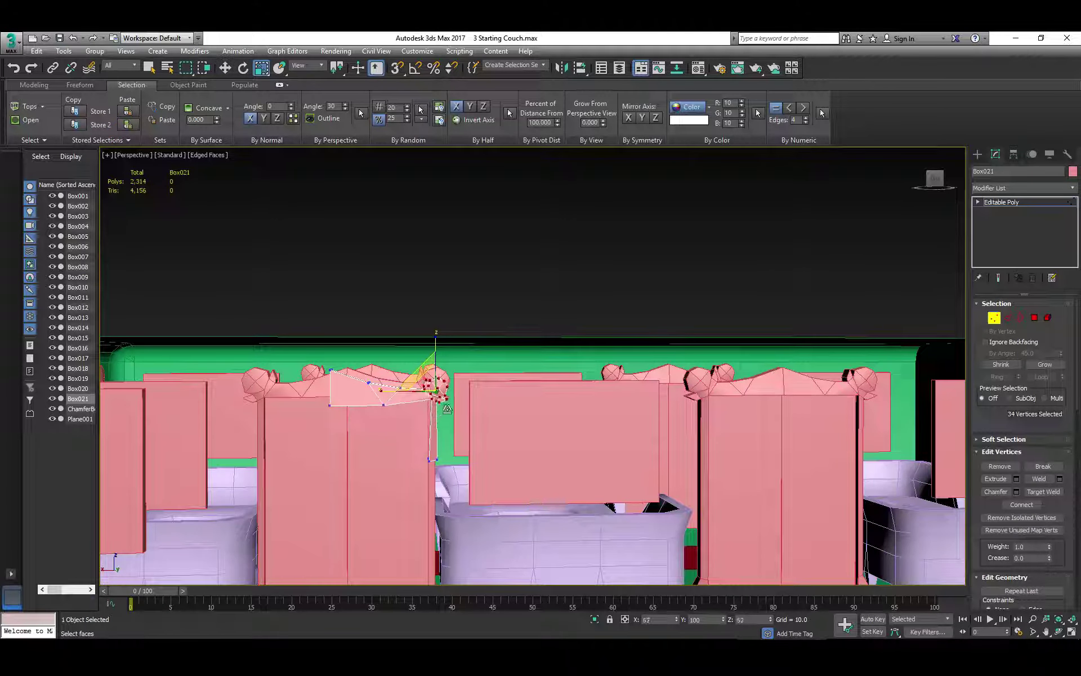
# Move the ball and post vertices outward to widen the half frame, and lower the vertices along the rail's top edge.
pyautogui.moveTo(411, 449)
pyautogui.mouseDown()
pyautogui.moveTo(434, 468)
pyautogui.moveTo(401, 461)
pyautogui.mouseUp()
pyautogui.press('w')
pyautogui.moveTo(471, 460); pyautogui.dragTo(436, 371)
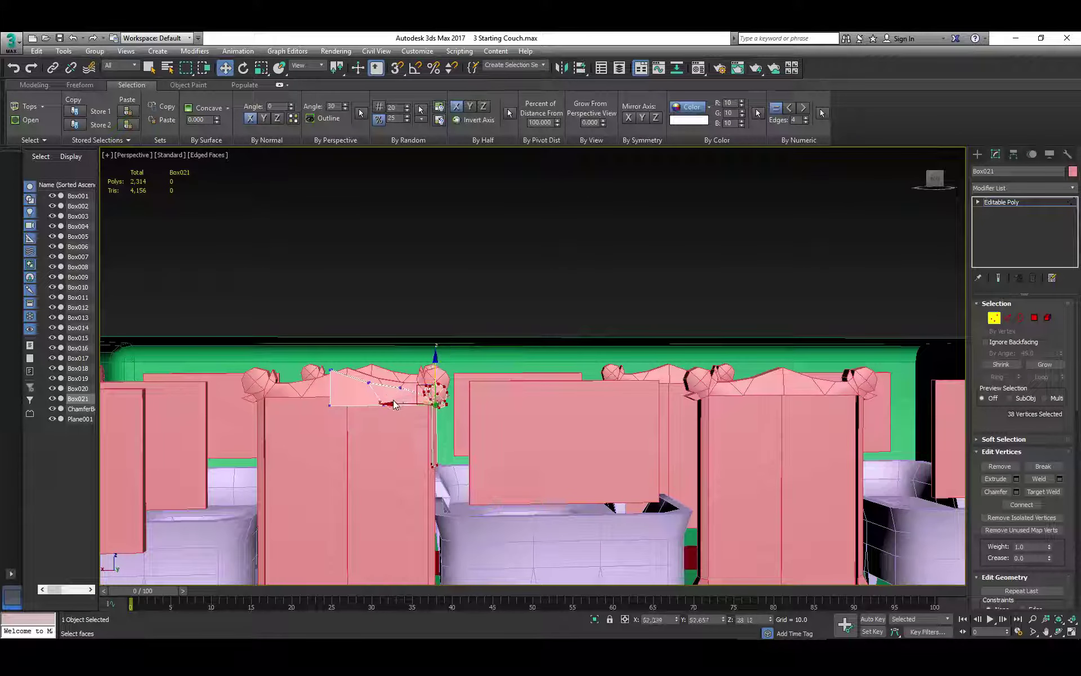
pyautogui.moveTo(394, 405); pyautogui.dragTo(417, 393)
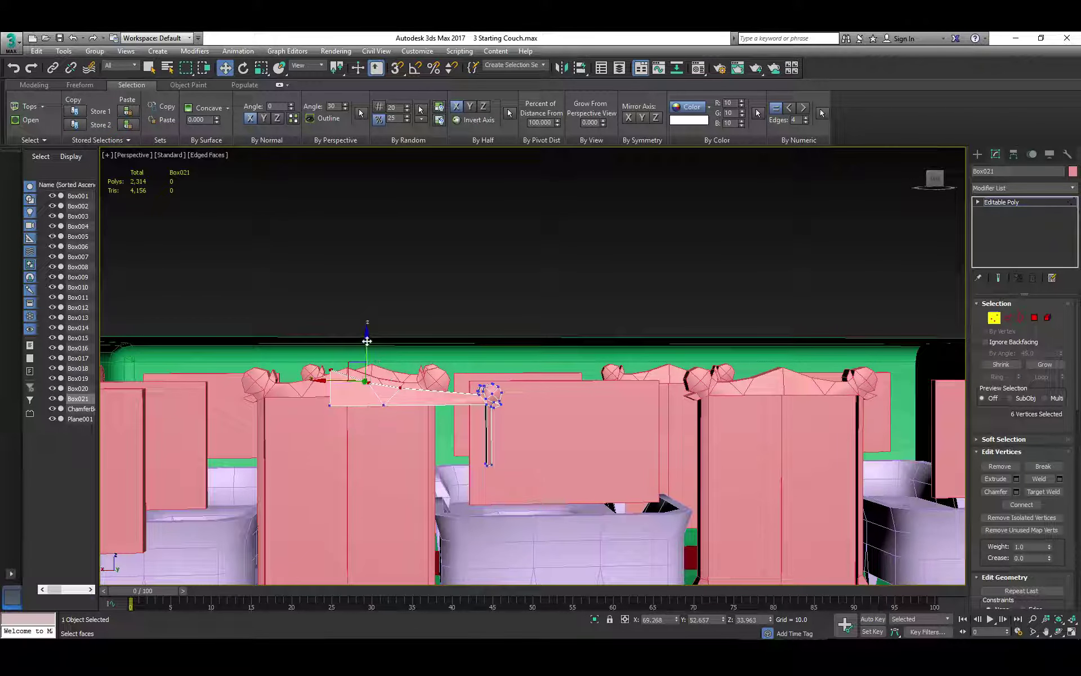
pyautogui.moveTo(366, 340); pyautogui.dragTo(367, 351)
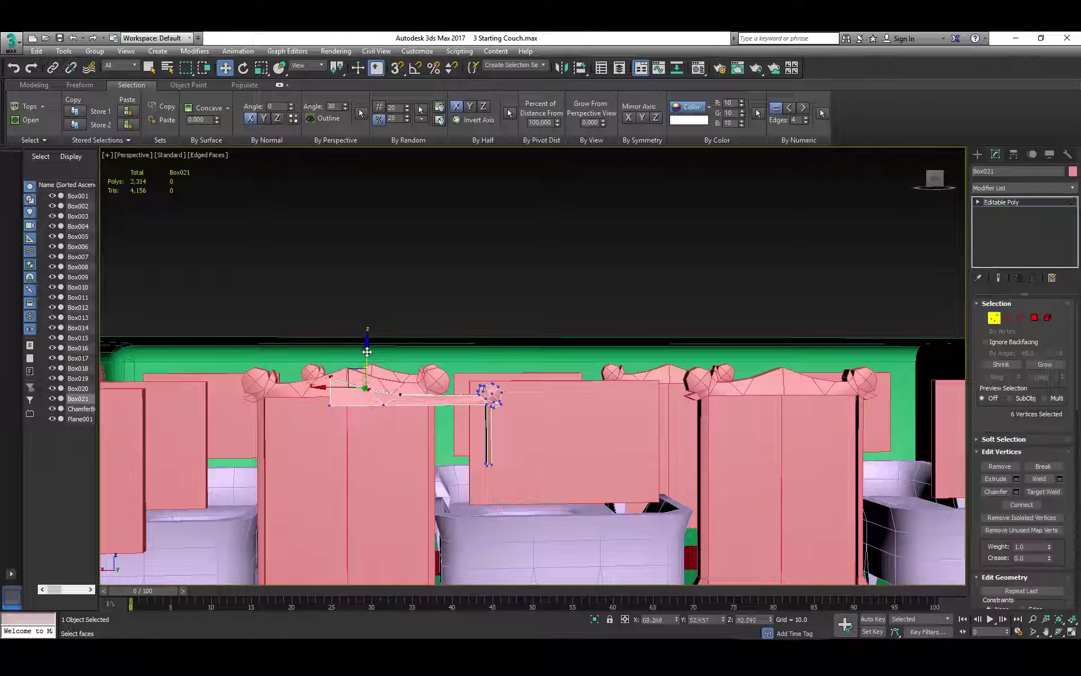
# Isolate the half frame from the rest of the scene to expose its open back side.
pyautogui.moveTo(386, 431)
pyautogui.keyDown('alt'); pyautogui.mouseDown(button='middle')
pyautogui.moveTo(343, 469)
pyautogui.moveTo(344, 484)
pyautogui.moveTo(380, 468)
pyautogui.moveTo(373, 449)
pyautogui.moveTo(388, 436)
pyautogui.moveTo(378, 439)
pyautogui.mouseUp(button='middle'); pyautogui.keyUp('alt')
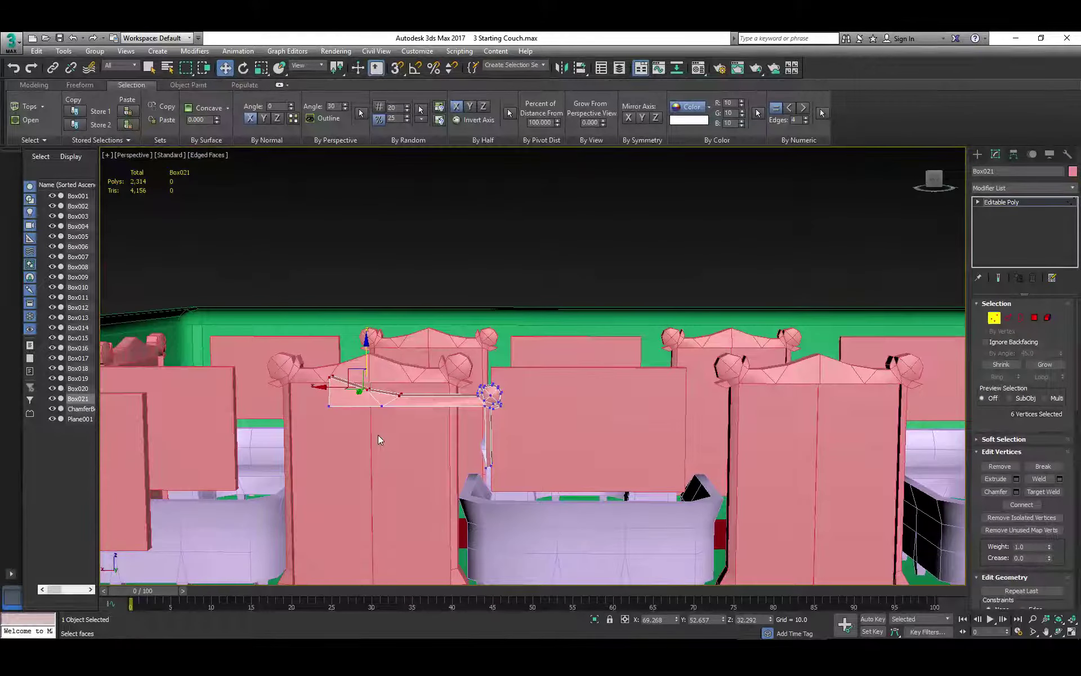
pyautogui.keyDown('alt'); pyautogui.moveTo(378, 439); pyautogui.dragTo(408, 424, button='middle'); pyautogui.keyUp('alt')
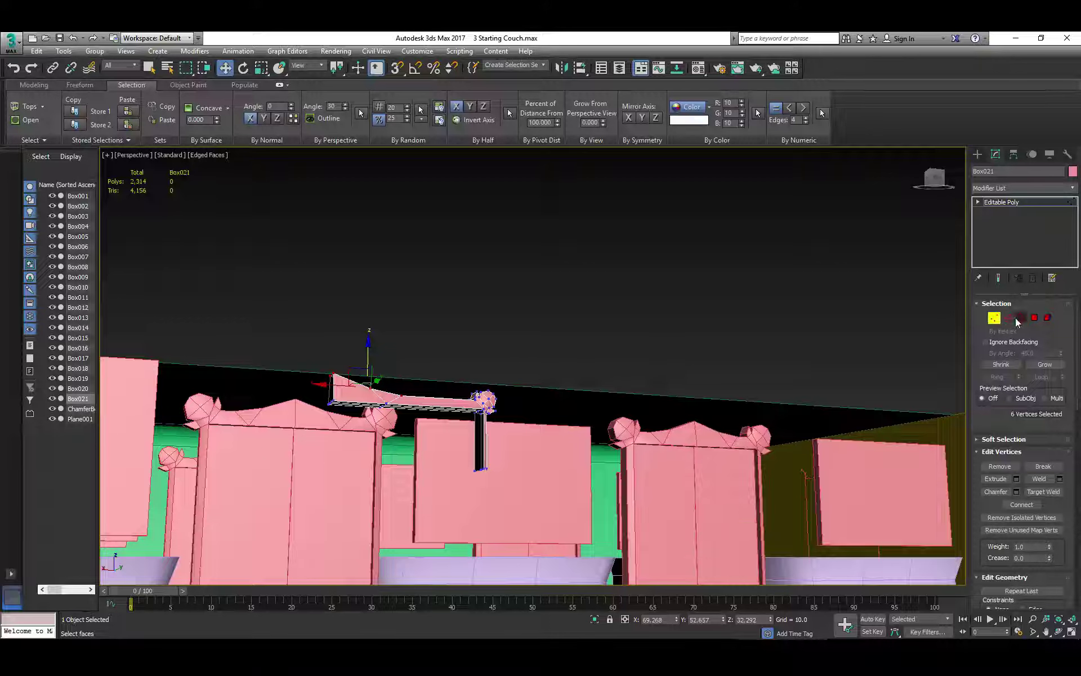
pyautogui.click(1034, 318)
pyautogui.keyDown('alt'); pyautogui.moveTo(893, 367); pyautogui.dragTo(556, 469, button='middle'); pyautogui.keyUp('alt')
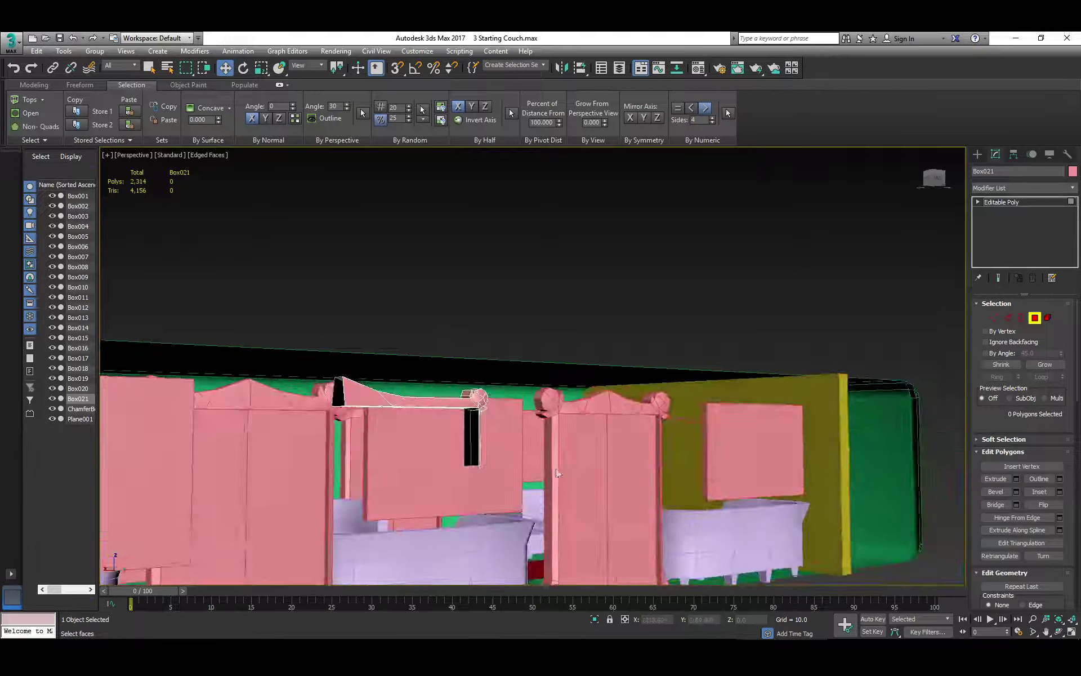
pyautogui.scroll(5, 515, 453)
pyautogui.scroll(-3, 503, 444)
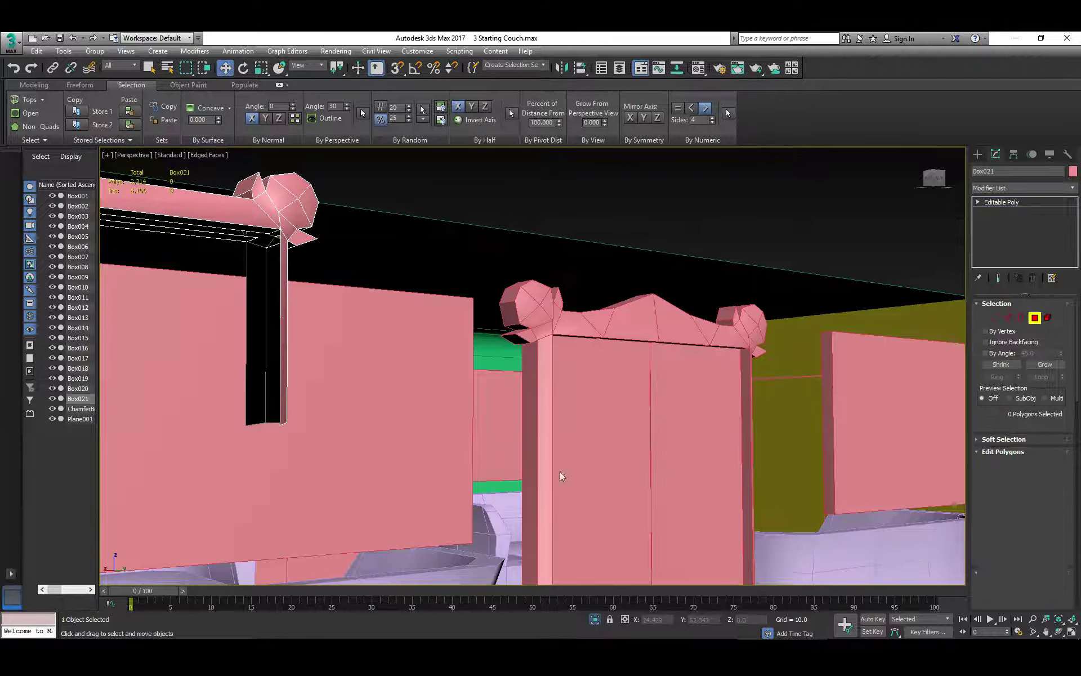
pyautogui.hotkey('alt', 'q')
# Extrude the post's two open rear vertical edges inward along Y to form a back strip on each side.
pyautogui.press('2')
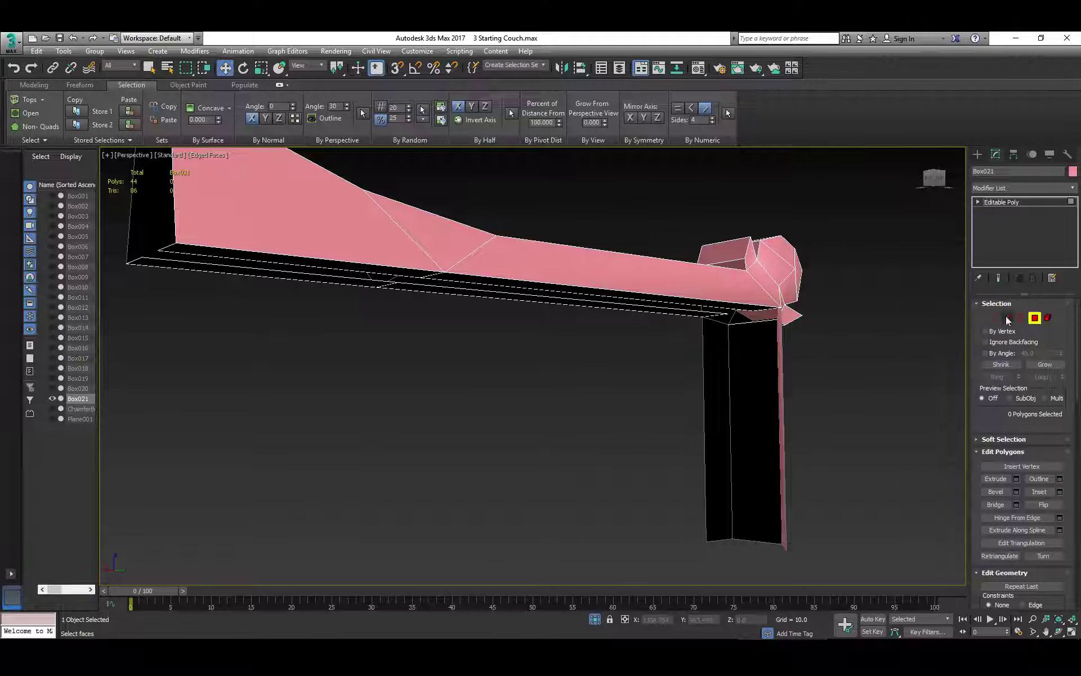
pyautogui.click(782, 427)
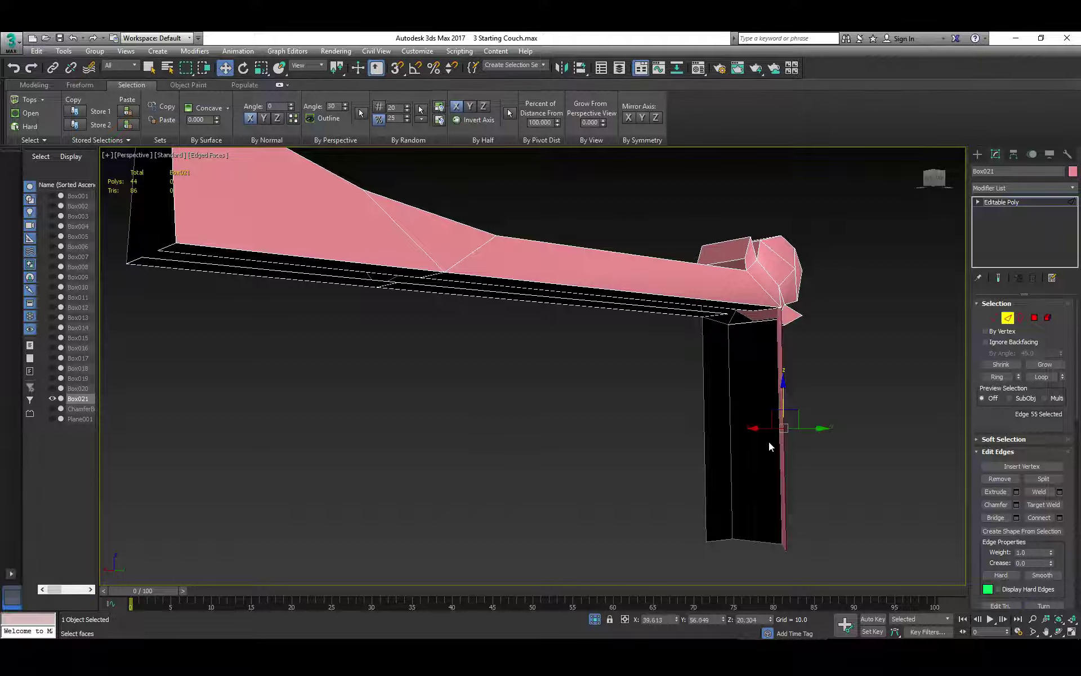
pyautogui.click(780, 450)
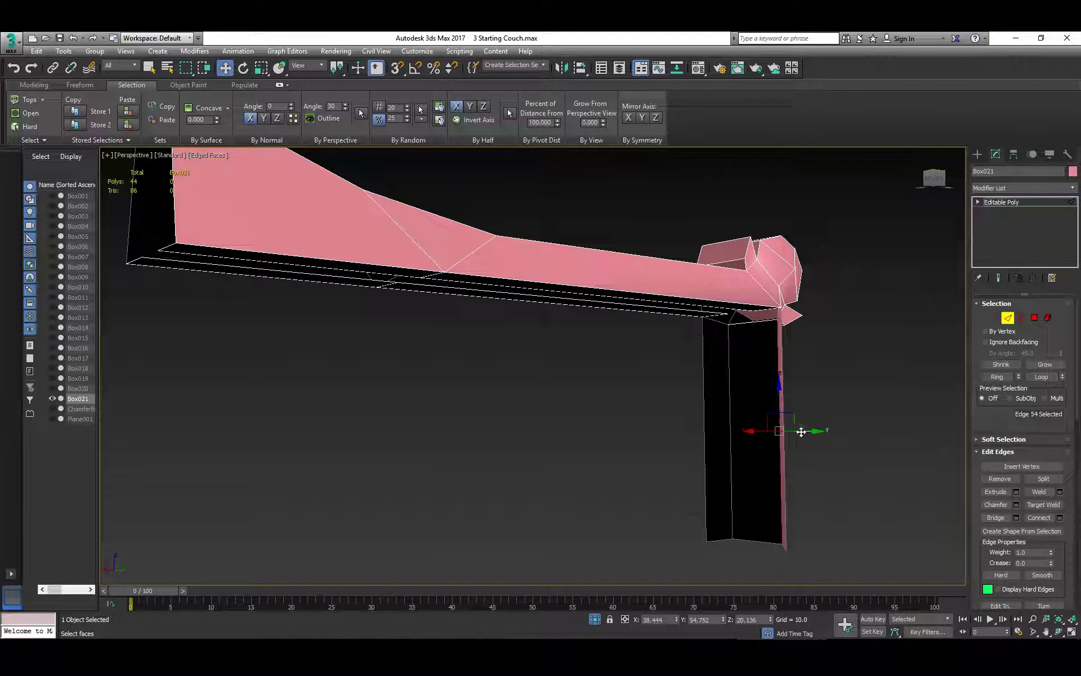
pyautogui.click(796, 430)
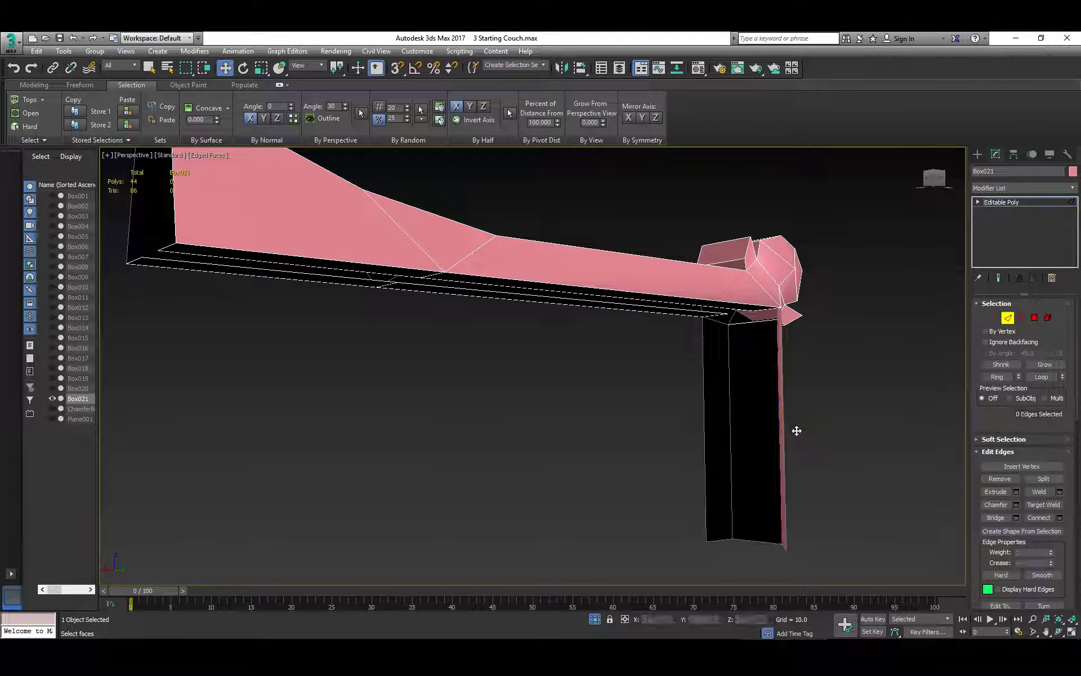
pyautogui.moveTo(771, 444)
pyautogui.keyDown('alt'); pyautogui.mouseDown(button='middle')
pyautogui.moveTo(779, 456)
pyautogui.moveTo(704, 446)
pyautogui.moveTo(767, 446)
pyautogui.moveTo(722, 448)
pyautogui.moveTo(768, 456)
pyautogui.mouseUp(button='middle'); pyautogui.keyUp('alt')
pyautogui.click(756, 438)
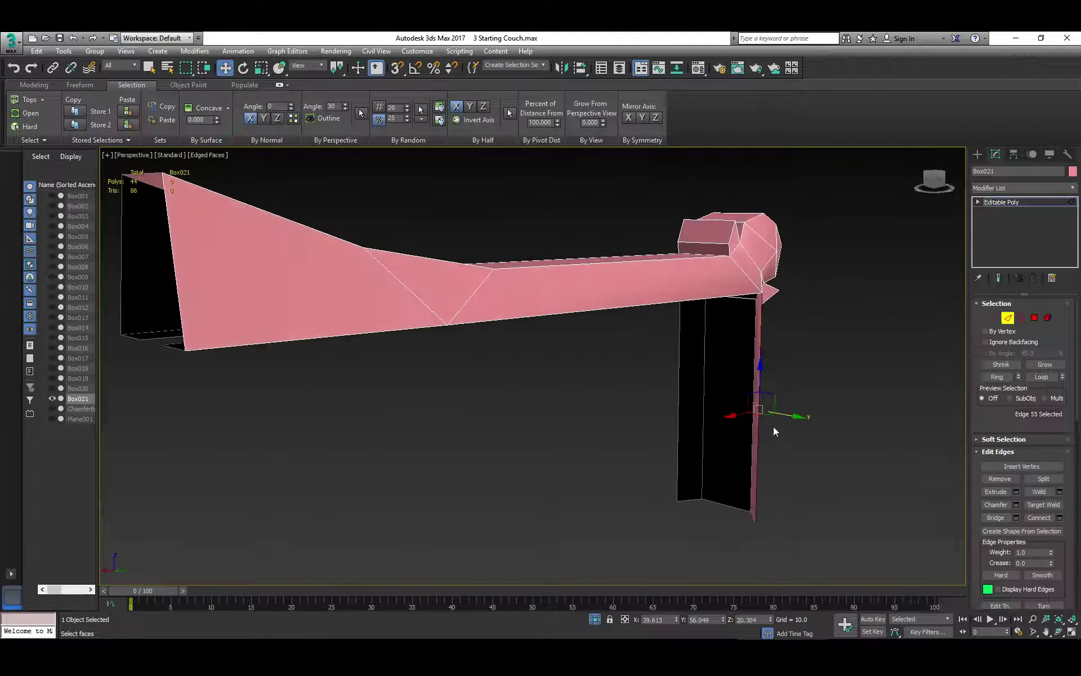
pyautogui.keyDown('shift'); pyautogui.moveTo(784, 417); pyautogui.dragTo(763, 409); pyautogui.keyUp('shift')
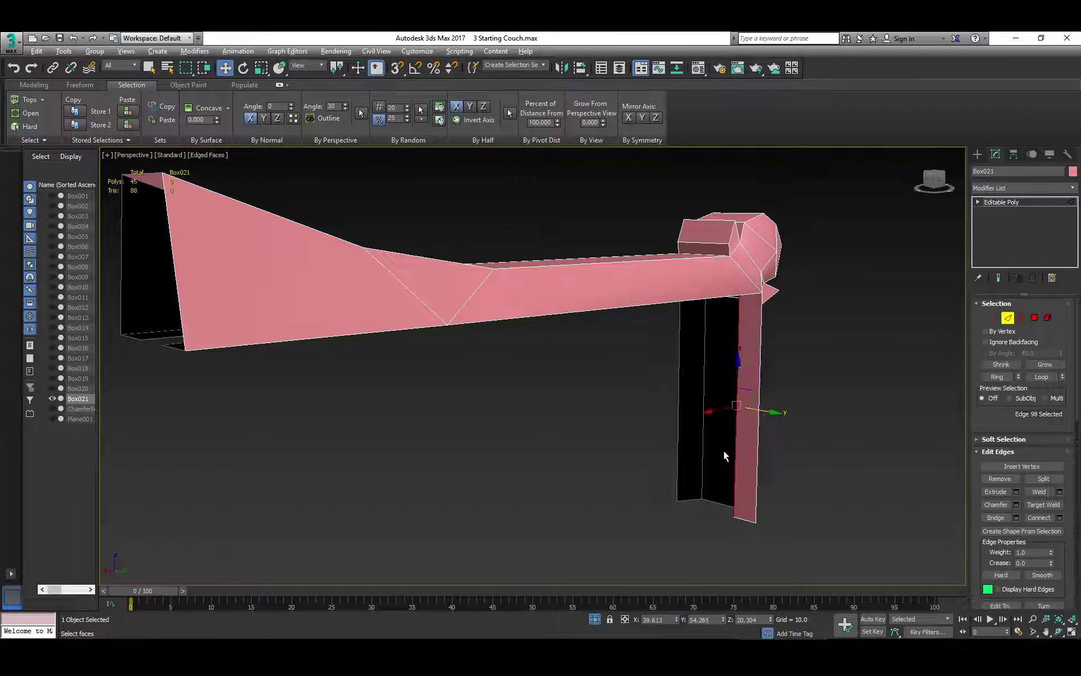
pyautogui.keyDown('alt'); pyautogui.moveTo(724, 450); pyautogui.dragTo(744, 407, button='middle'); pyautogui.keyUp('alt')
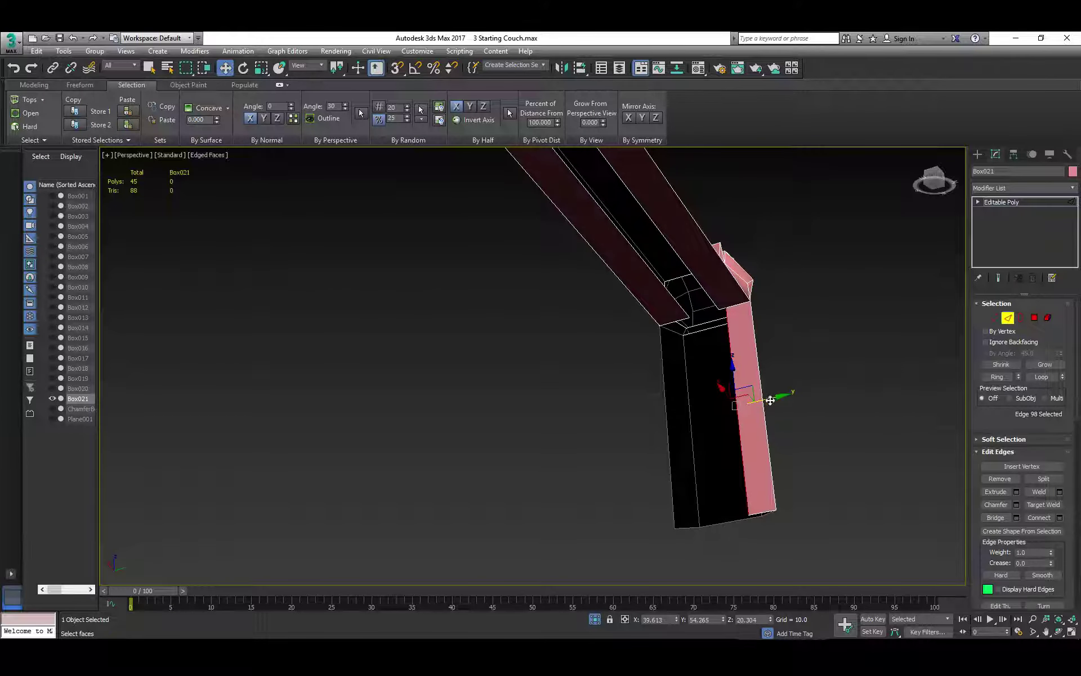
pyautogui.click(667, 422)
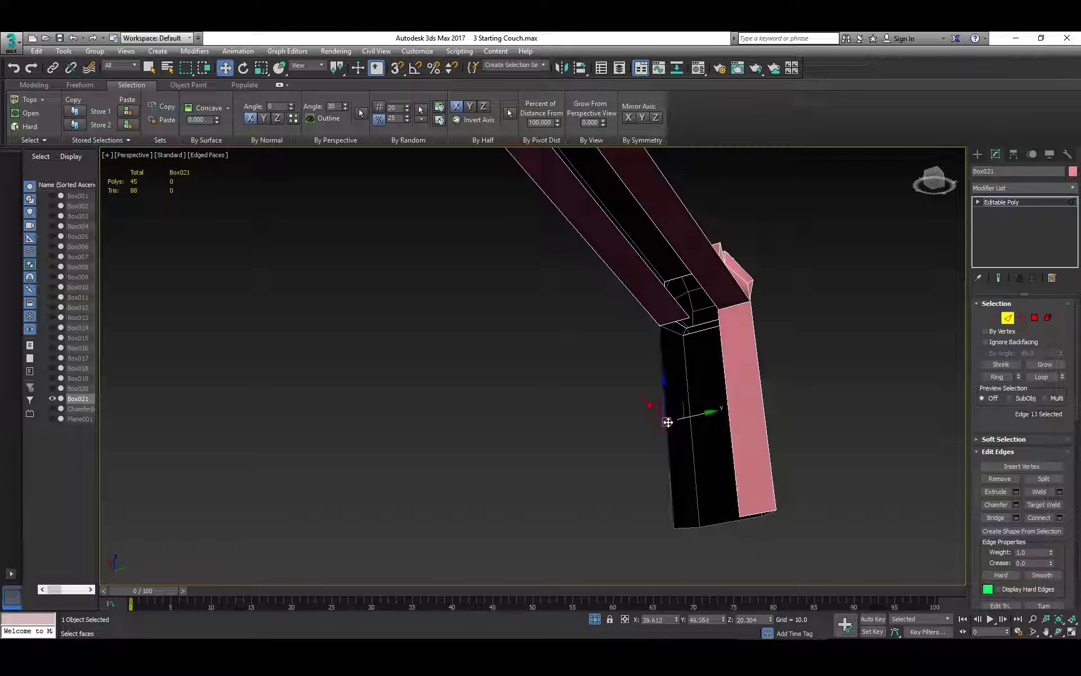
pyautogui.keyDown('shift'); pyautogui.moveTo(703, 422); pyautogui.dragTo(730, 405); pyautogui.keyUp('shift')
# Check the upper corner vertices of the post's new back strips where they meet the rail.
pyautogui.click(994, 317)
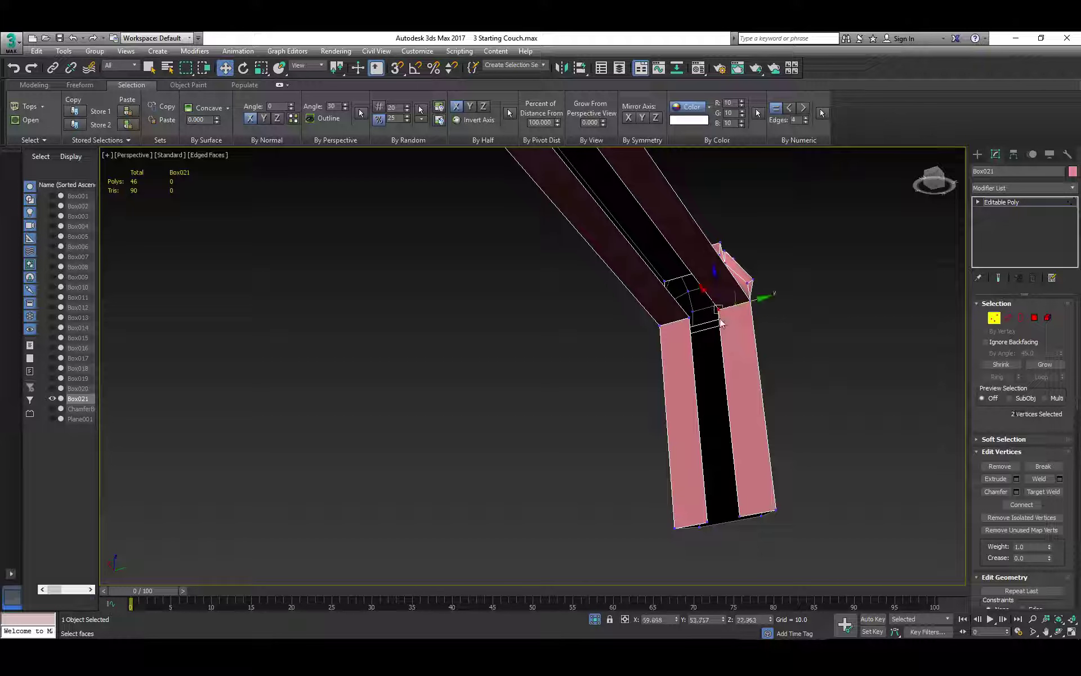
pyautogui.click(670, 335)
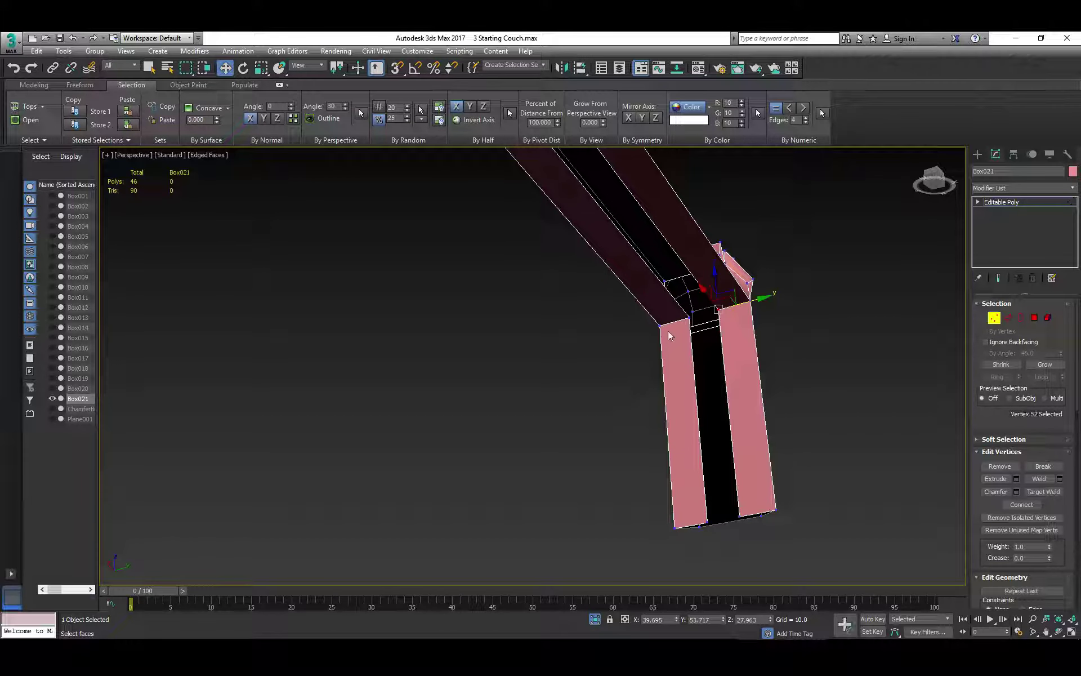
pyautogui.click(687, 317)
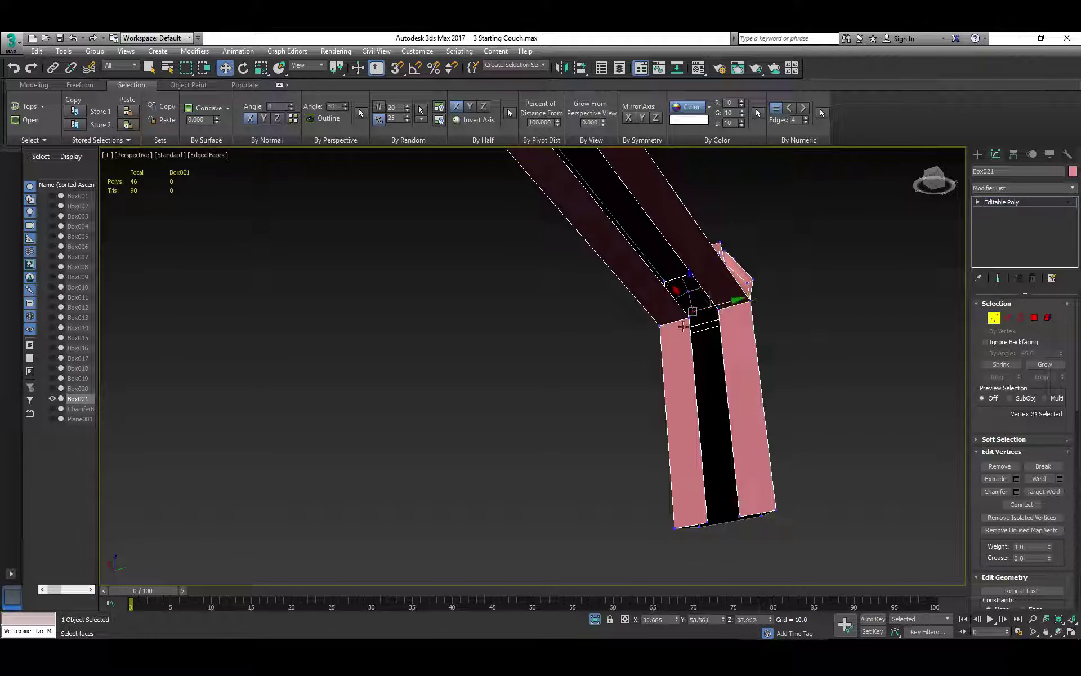
pyautogui.click(684, 327)
pyautogui.click(677, 330)
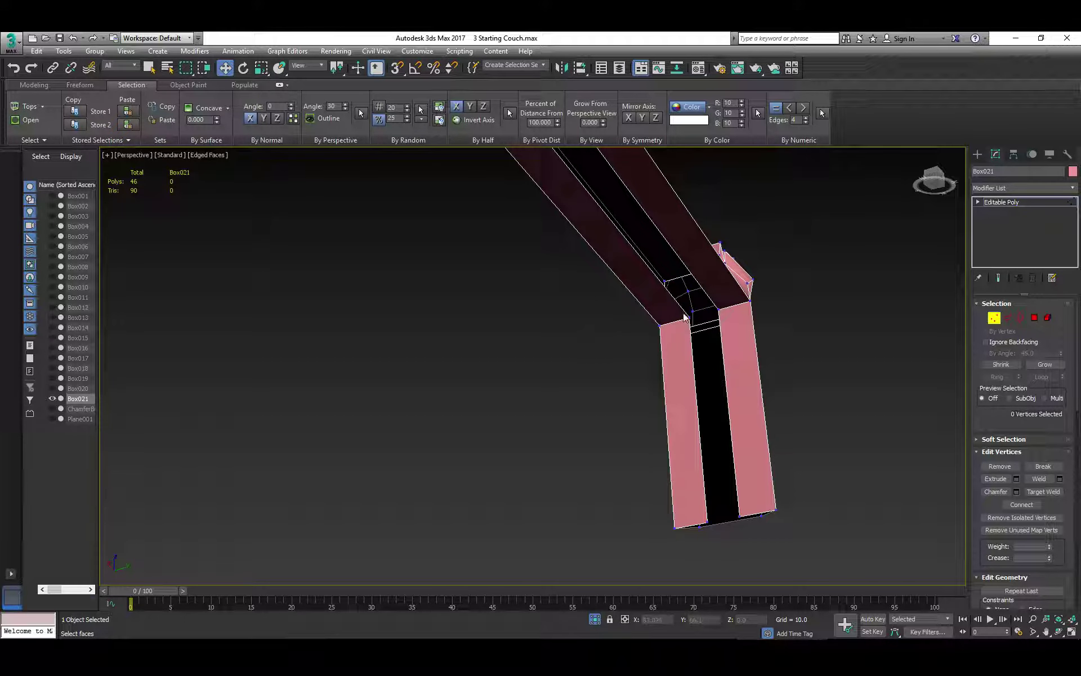
pyautogui.click(692, 325)
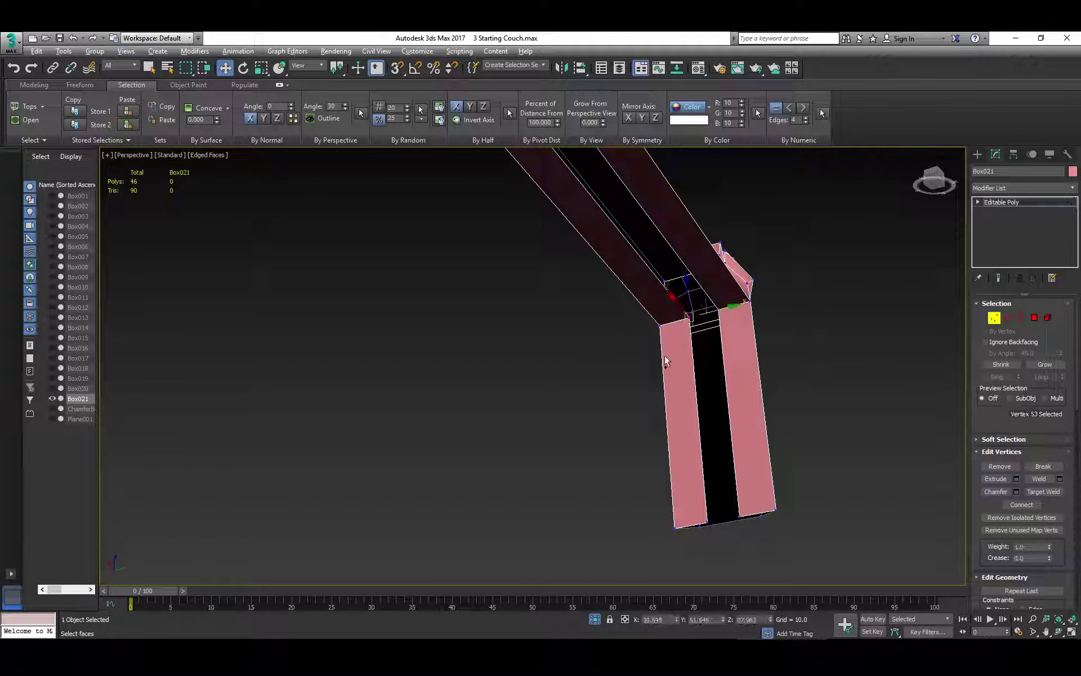
# Lower the two raised vertices at the post's lower end so its end is level.
pyautogui.keyDown('alt'); pyautogui.moveTo(666, 362); pyautogui.dragTo(601, 442, button='middle'); pyautogui.keyUp('alt')
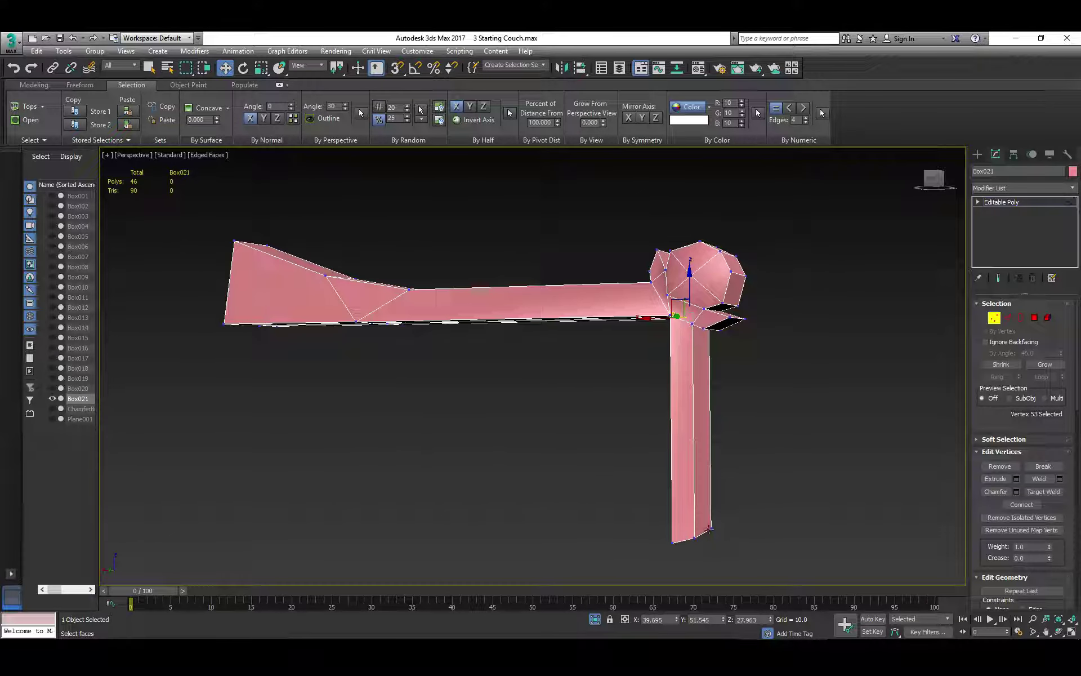
pyautogui.click(710, 529)
pyautogui.keyDown('ctrl'); pyautogui.click(695, 537); pyautogui.keyUp('ctrl')
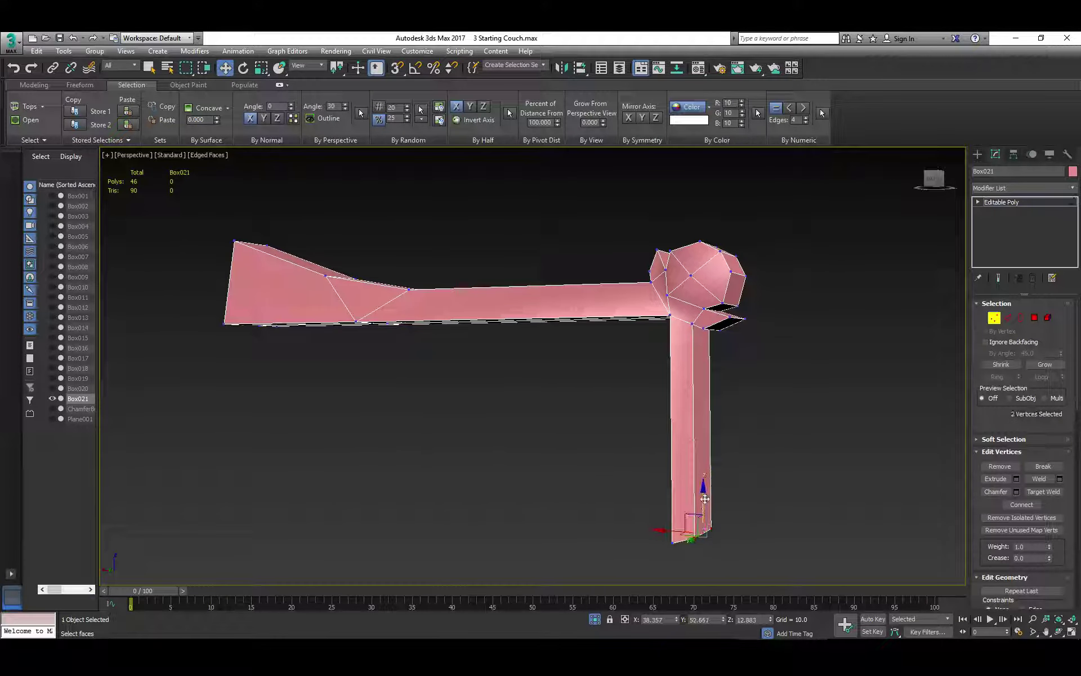
pyautogui.moveTo(704, 498); pyautogui.dragTo(704, 505)
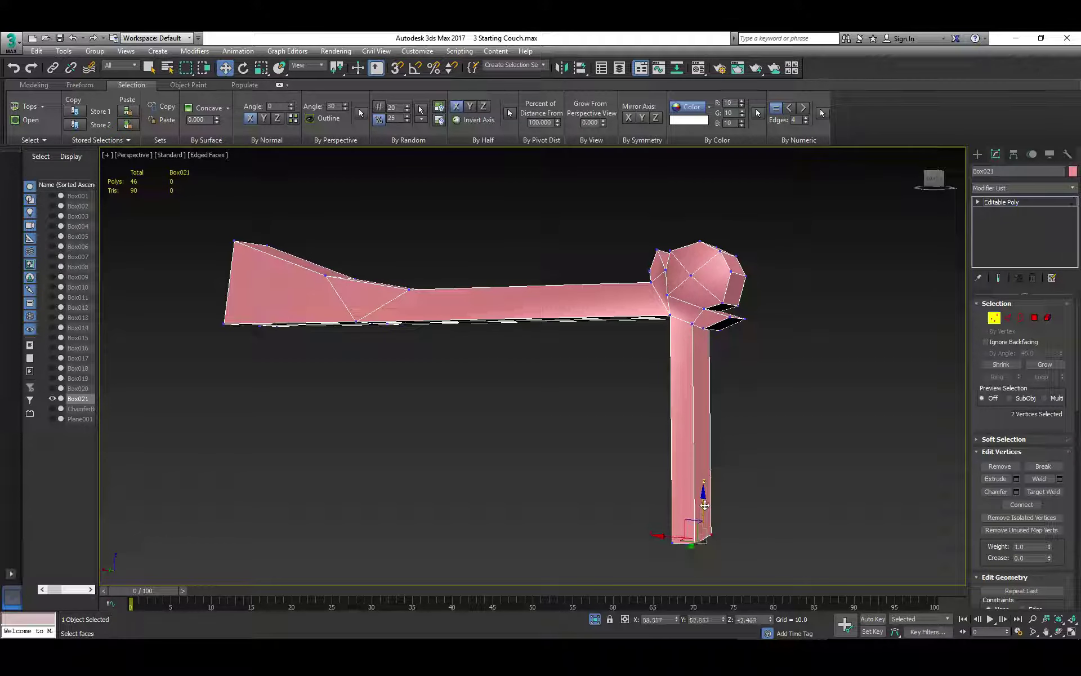
pyautogui.click(993, 318)
# Move only the half frame's pivot up along Z to about 13.4, near the level of the post's lower end.
pyautogui.scroll(-6, 485, 414)
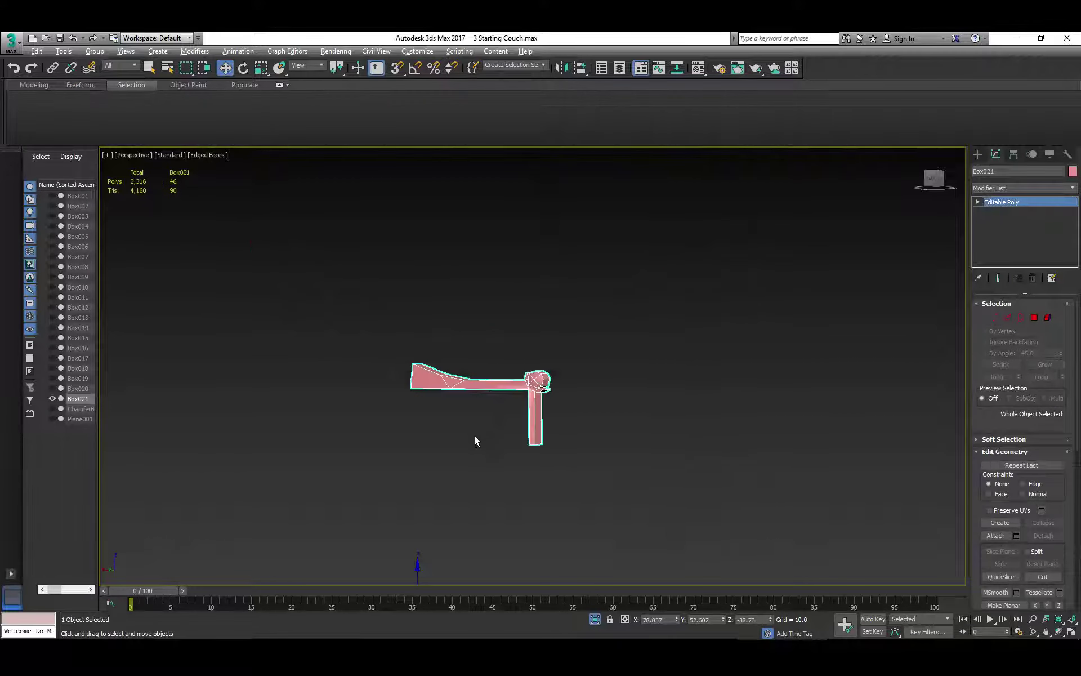
pyautogui.keyDown('alt'); pyautogui.moveTo(513, 463); pyautogui.dragTo(506, 459, button='middle'); pyautogui.keyUp('alt')
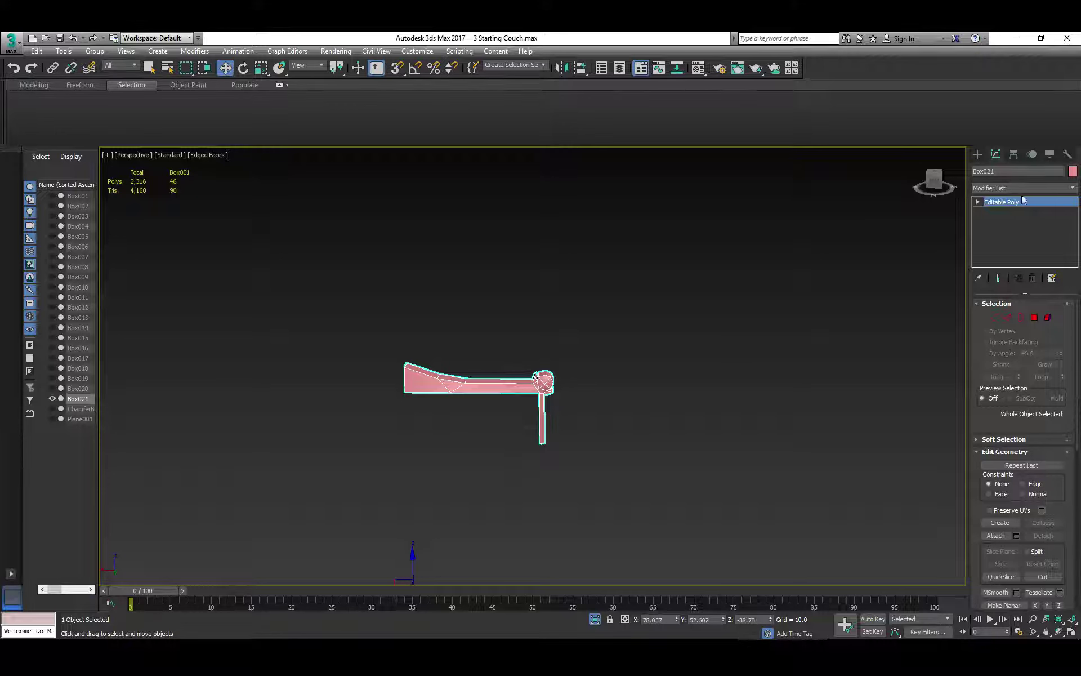
pyautogui.click(1013, 155)
pyautogui.click(1005, 231)
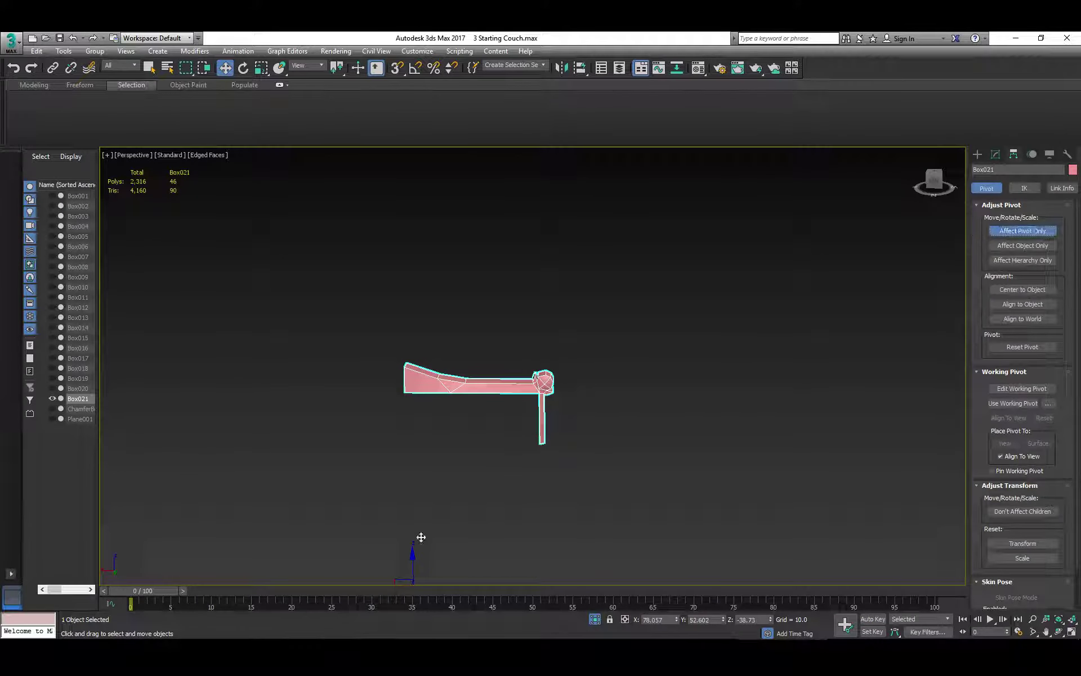
pyautogui.moveTo(413, 558); pyautogui.dragTo(410, 395)
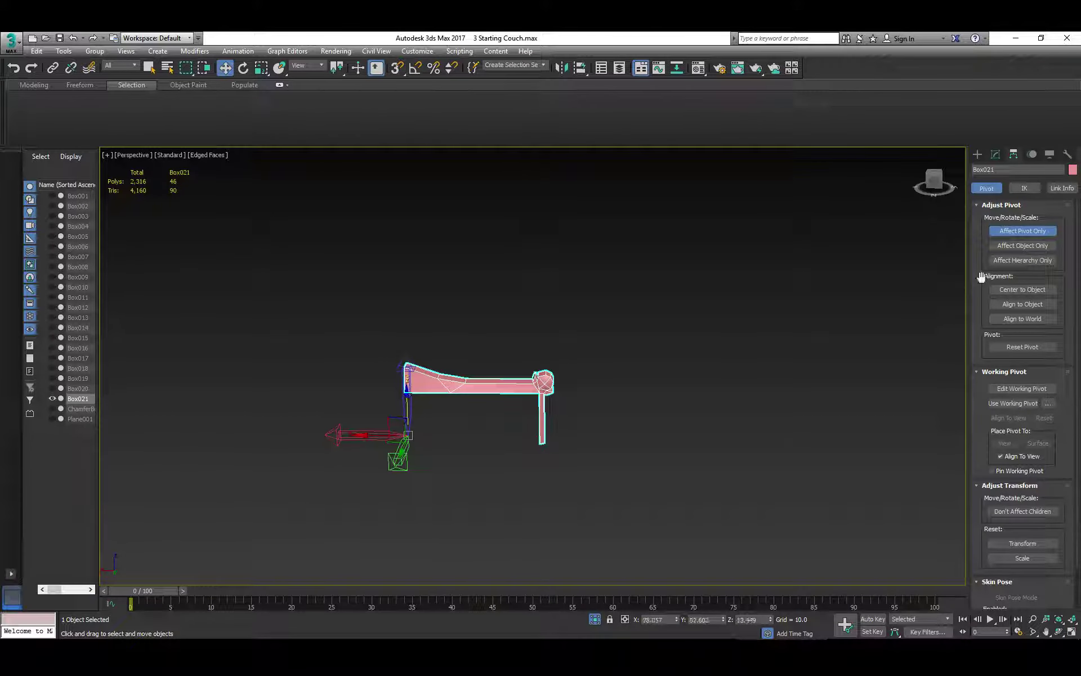
pyautogui.click(1022, 231)
# Add a Mirror modifier on the X axis with Copy enabled to complete the frame's missing half.
pyautogui.click(978, 151)
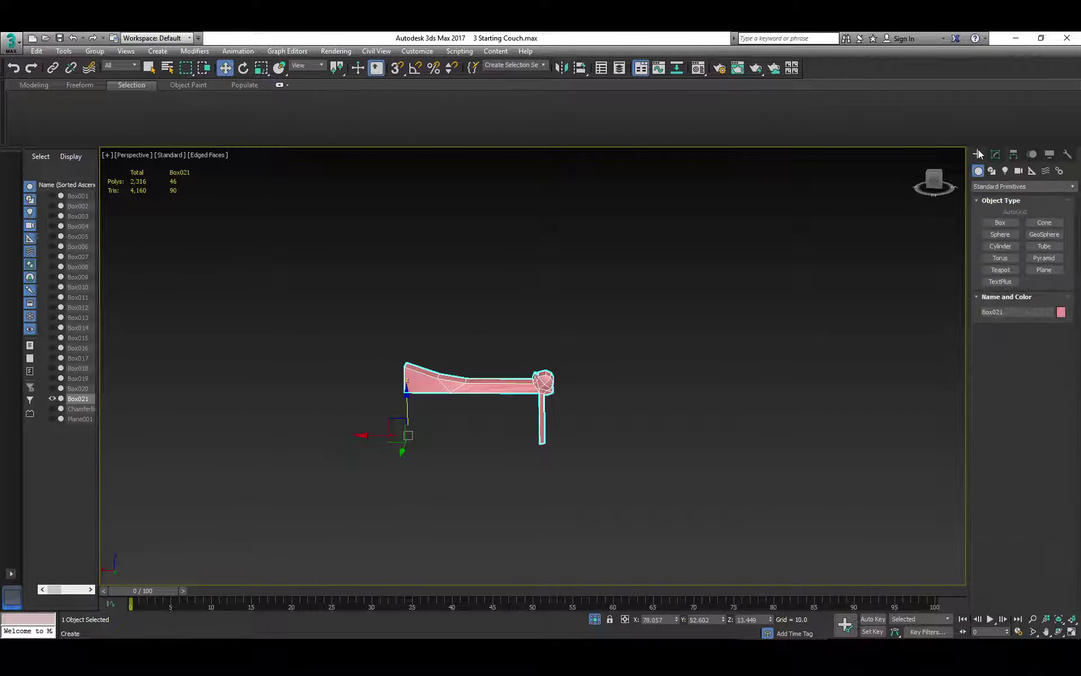
pyautogui.click(995, 154)
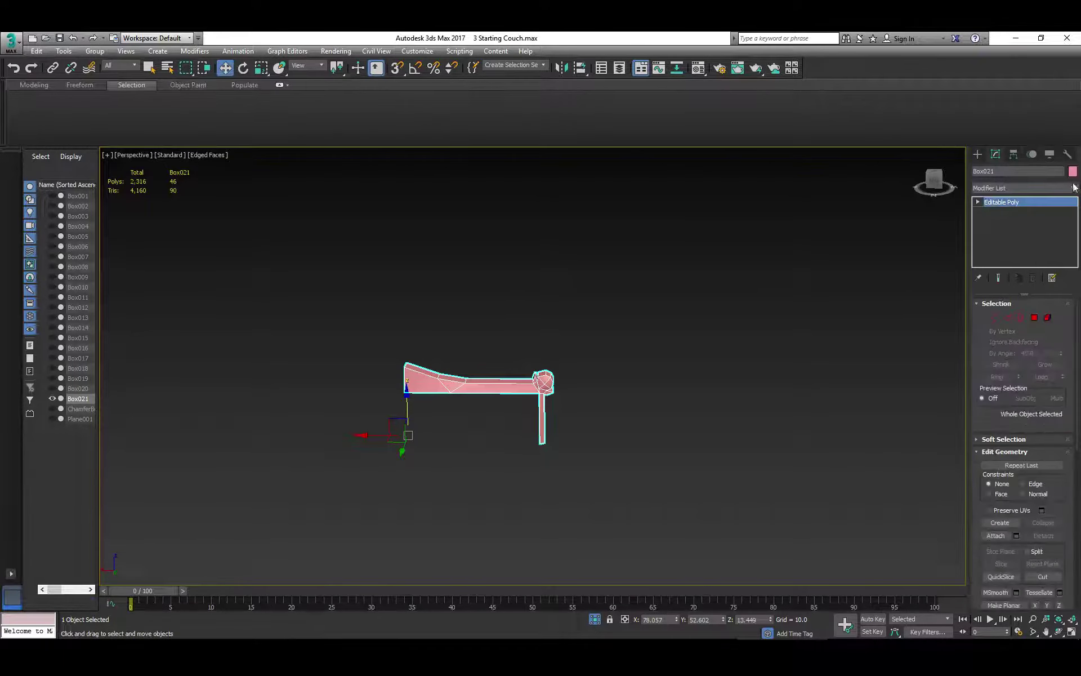
pyautogui.click(1072, 187)
pyautogui.moveTo(1071, 223); pyautogui.dragTo(1075, 537)
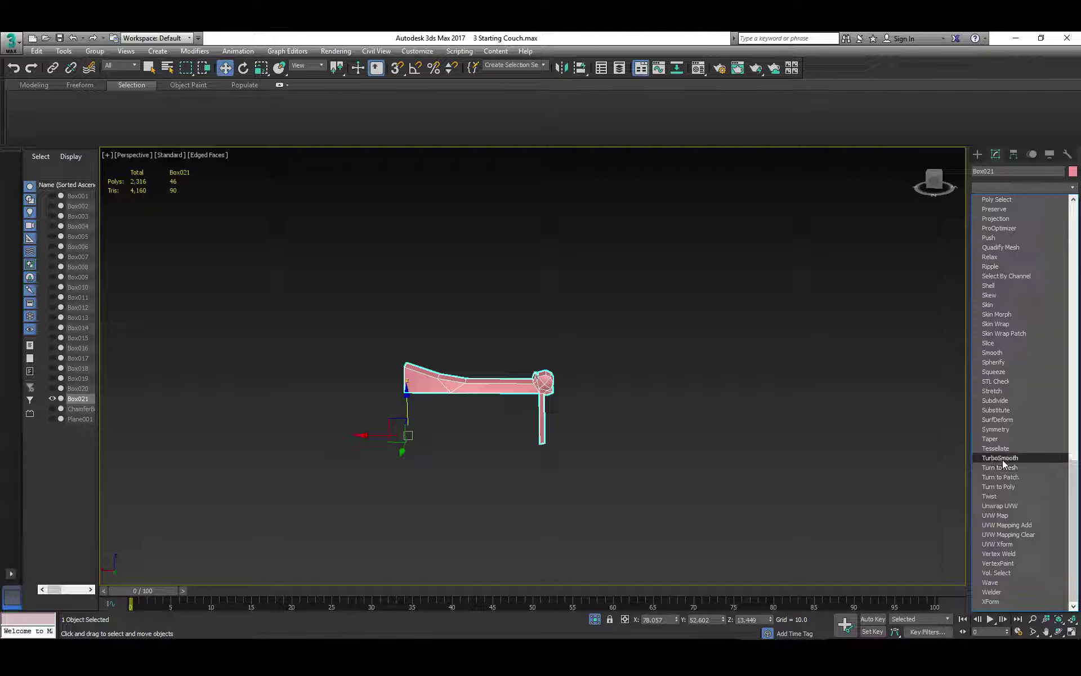
pyautogui.scroll(4, 999, 420)
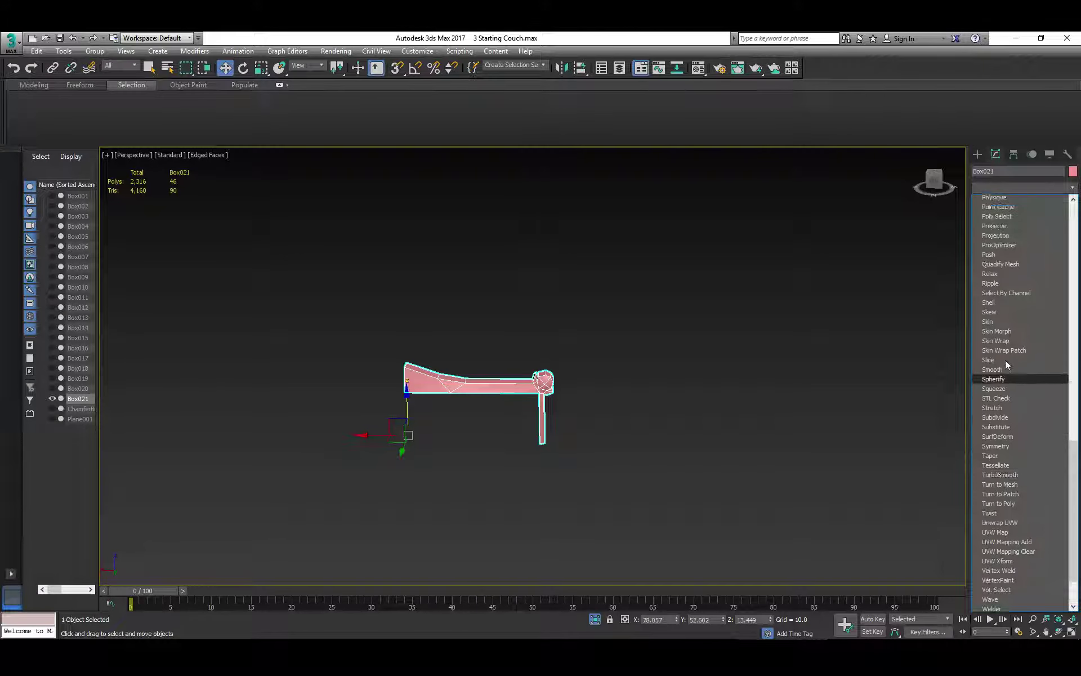
pyautogui.scroll(2, 1012, 316)
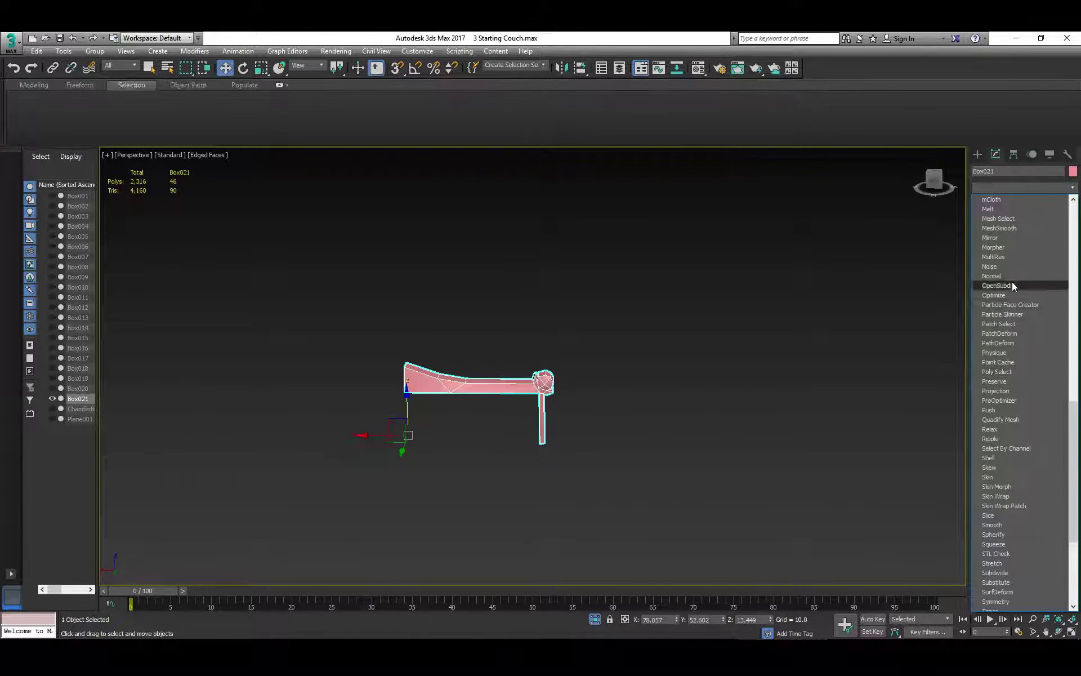
pyautogui.click(1011, 239)
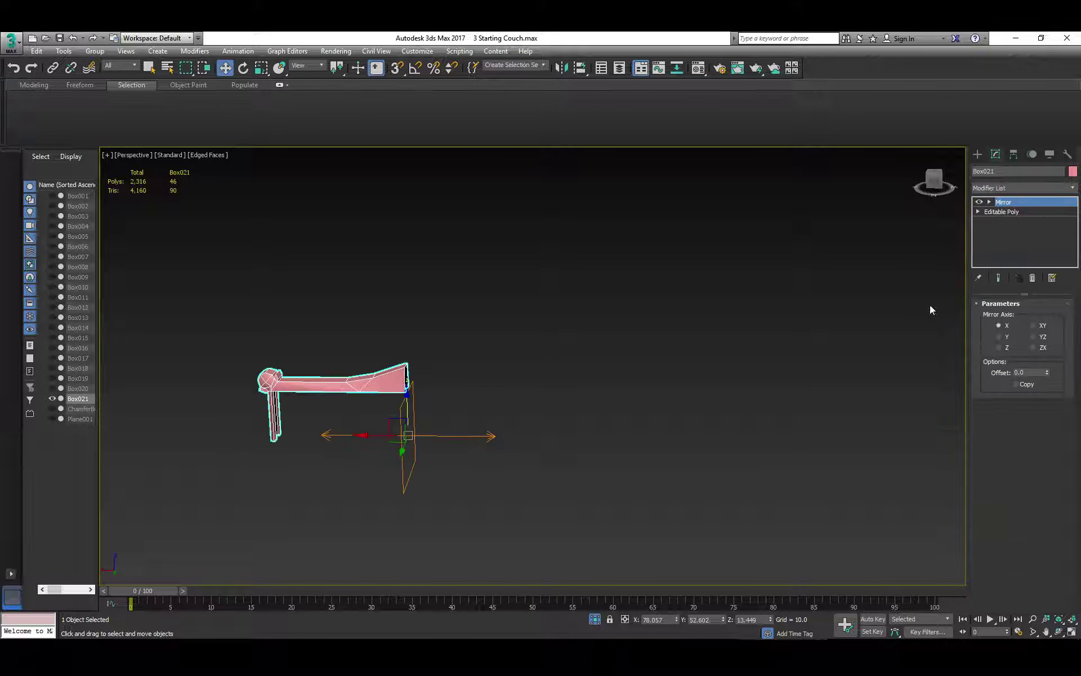
pyautogui.click(1014, 384)
pyautogui.keyDown('alt'); pyautogui.moveTo(417, 485); pyautogui.dragTo(446, 464, button='middle'); pyautogui.keyUp('alt')
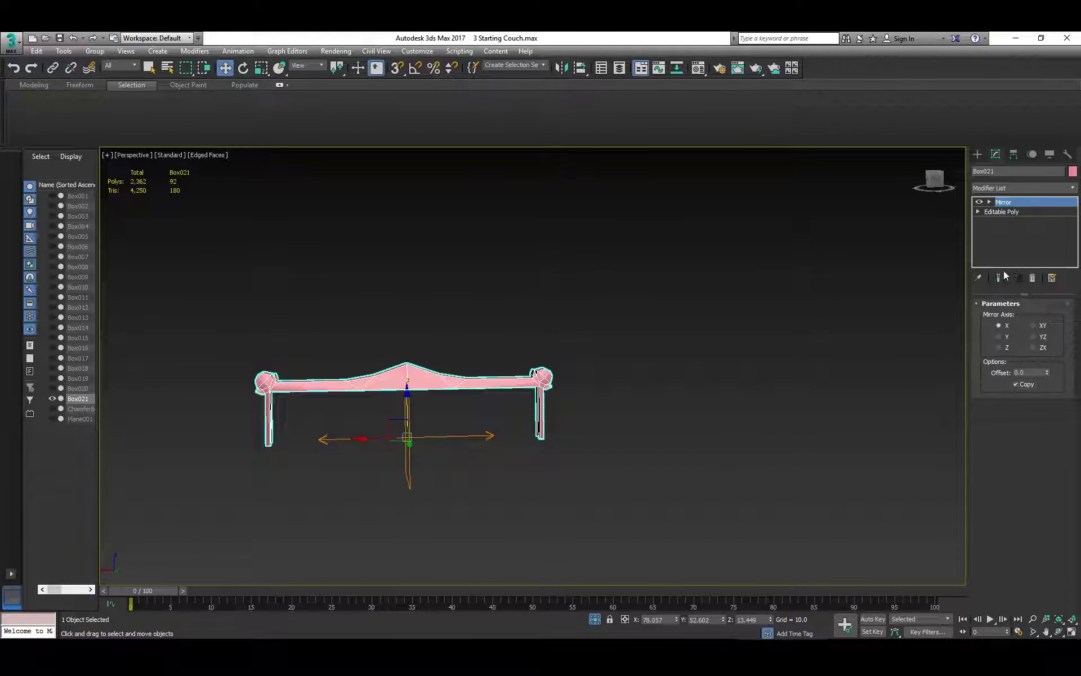
# Add a second Mirror modifier on the Z axis with Copy enabled to create the frame's lower half.
pyautogui.click(1072, 188)
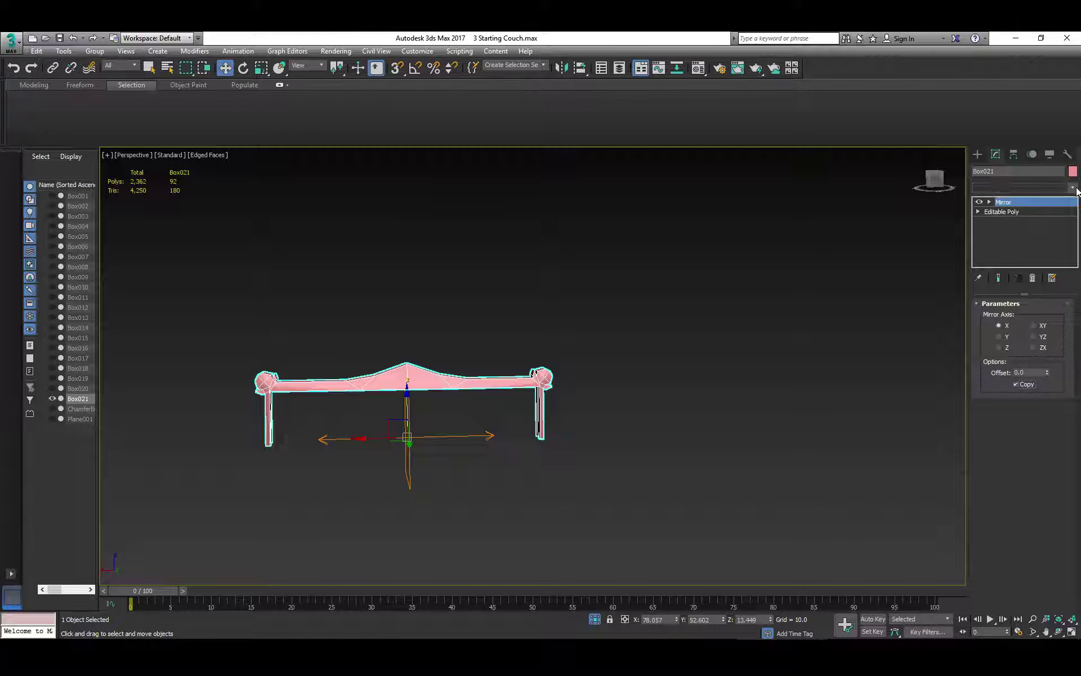
pyautogui.moveTo(1072, 246); pyautogui.dragTo(1072, 498)
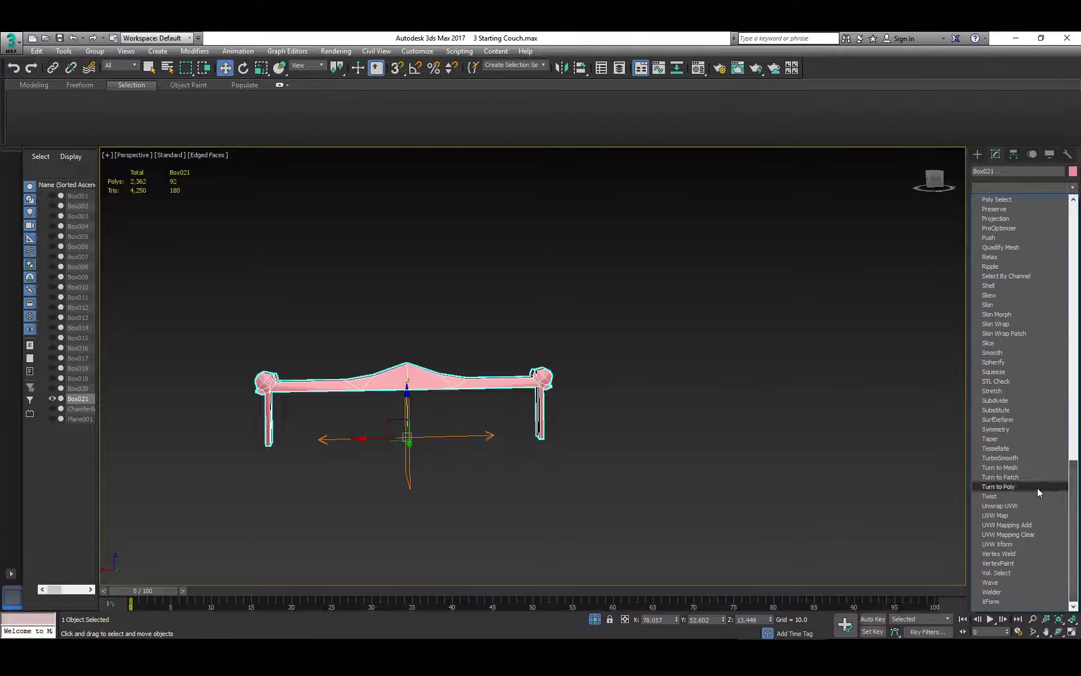
pyautogui.scroll(6, 1023, 360)
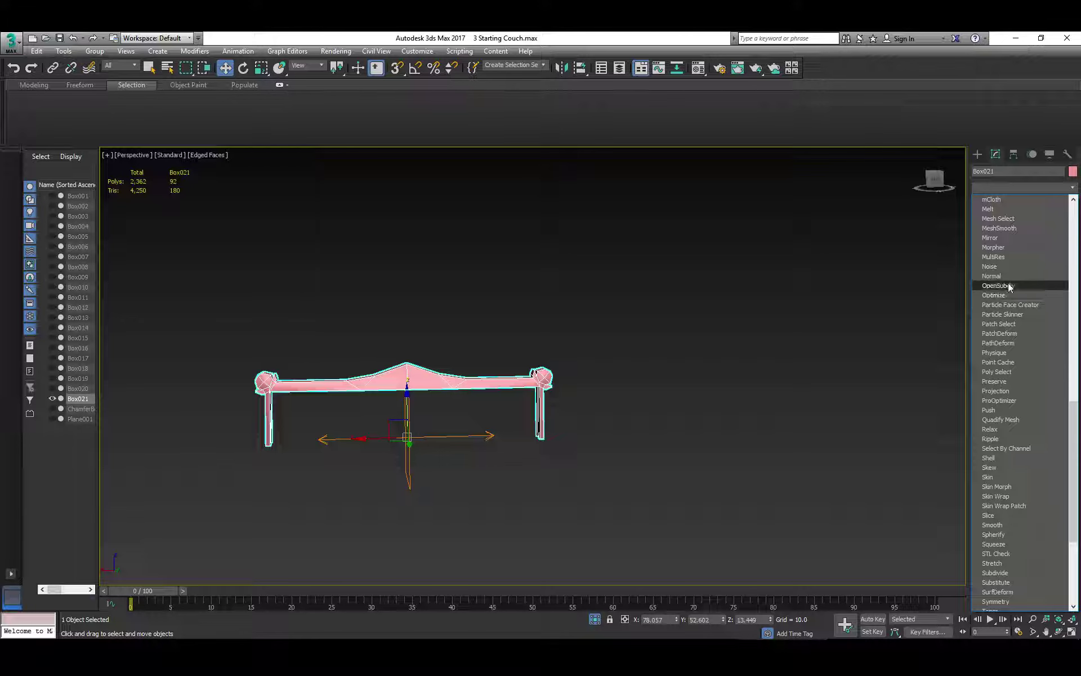
pyautogui.click(1004, 238)
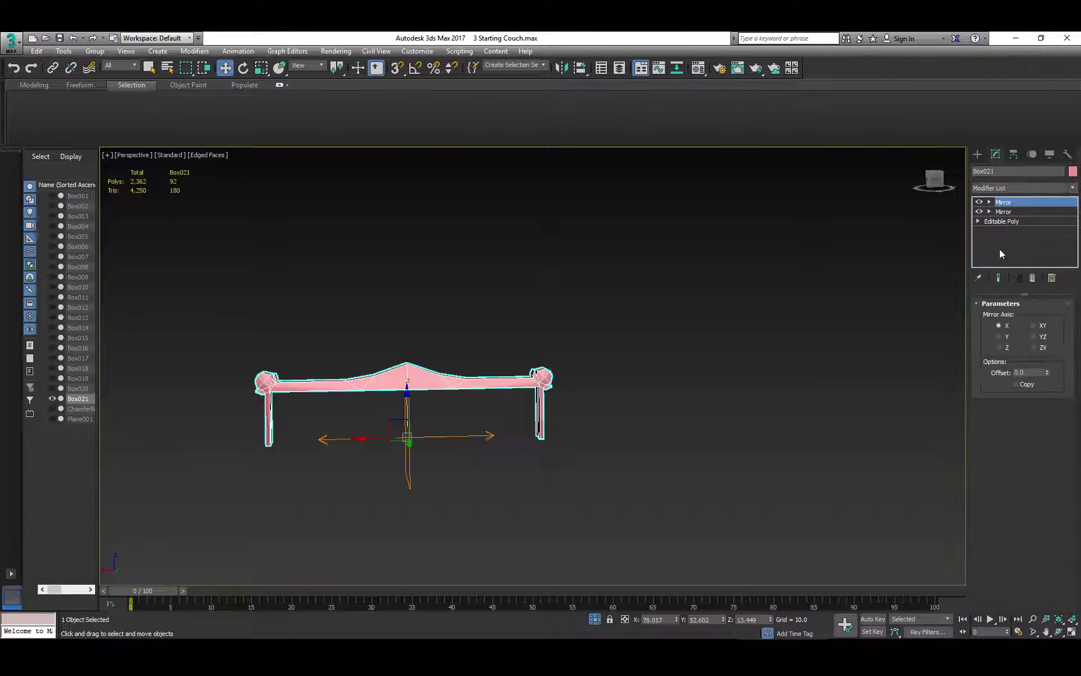
pyautogui.click(999, 337)
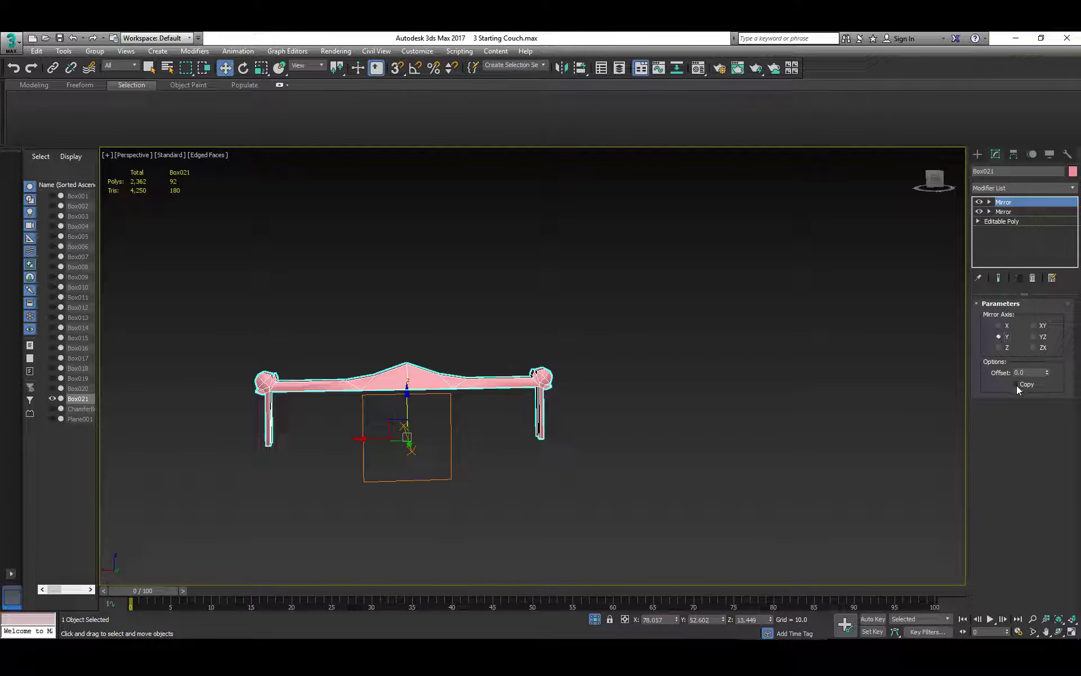
pyautogui.click(1016, 384)
pyautogui.click(999, 347)
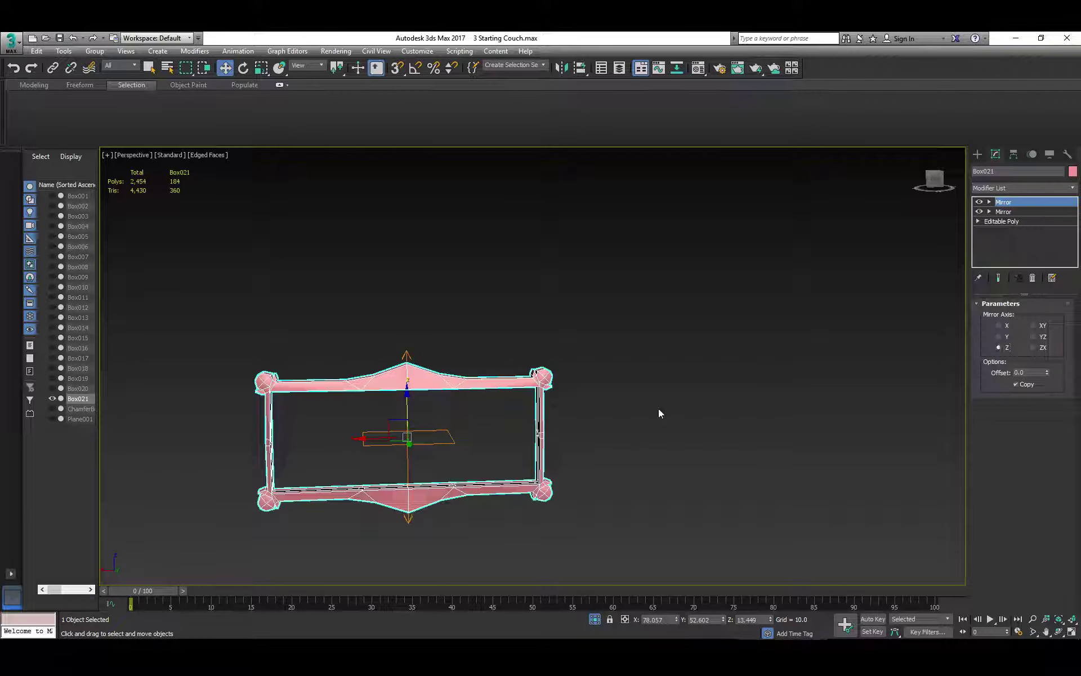
# Lower the second Mirror modifier's Mirror Center along Z to about 12.7.
pyautogui.moveTo(568, 441)
pyautogui.keyDown('alt'); pyautogui.mouseDown(button='middle')
pyautogui.moveTo(609, 447)
pyautogui.moveTo(550, 445)
pyautogui.mouseUp(button='middle'); pyautogui.keyUp('alt')
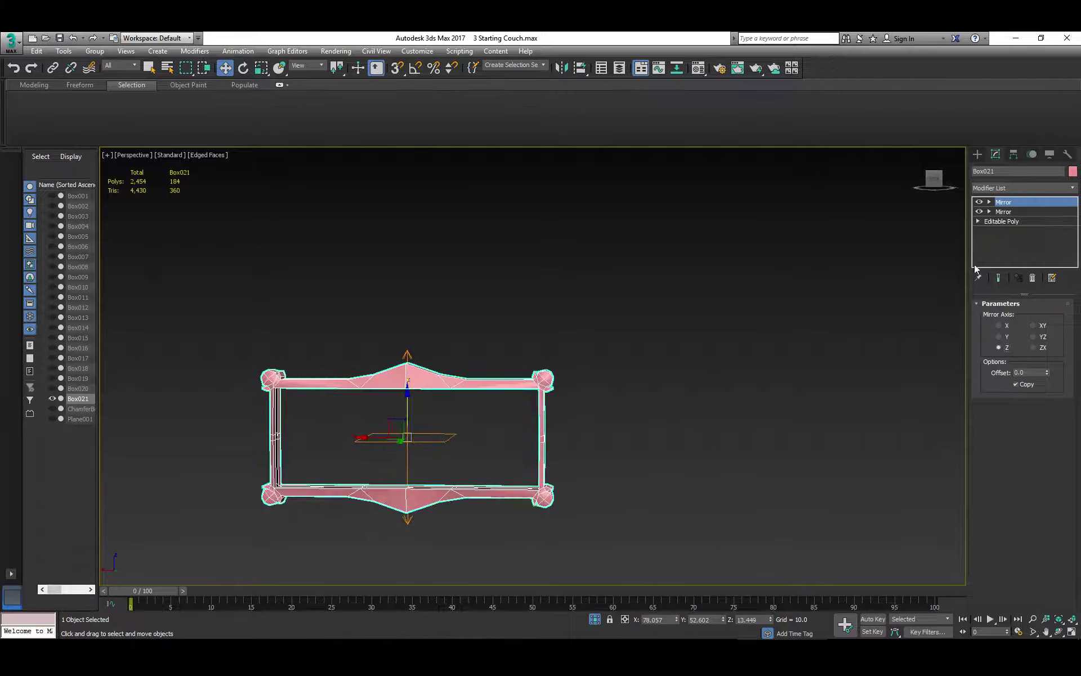
pyautogui.click(989, 202)
pyautogui.click(1018, 211)
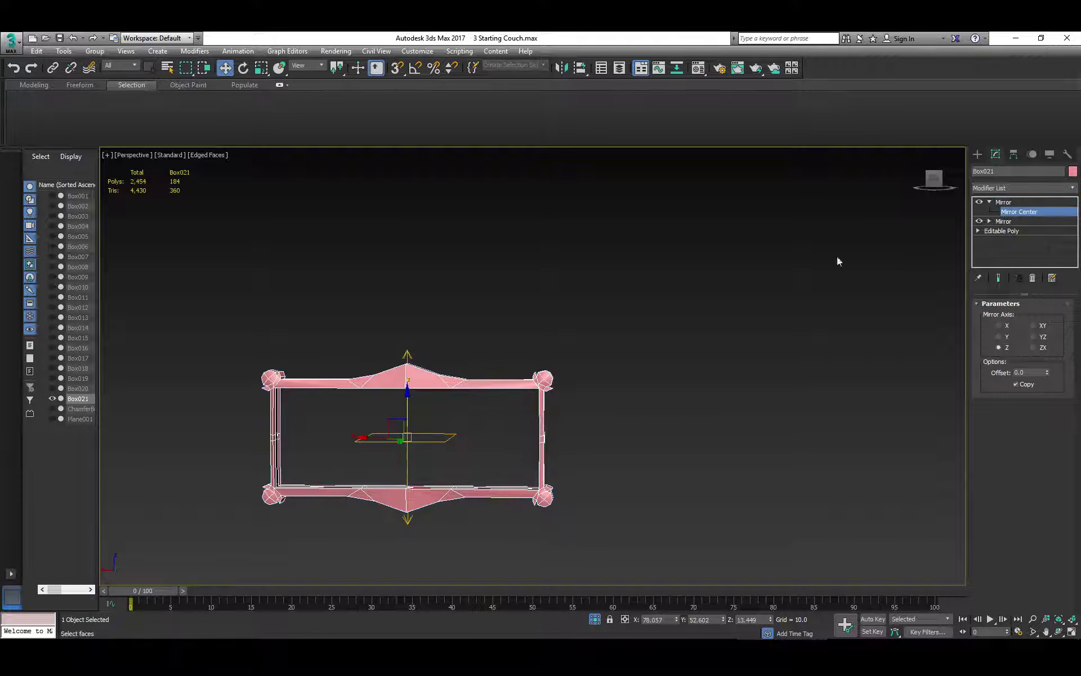
pyautogui.moveTo(409, 390); pyautogui.dragTo(408, 391)
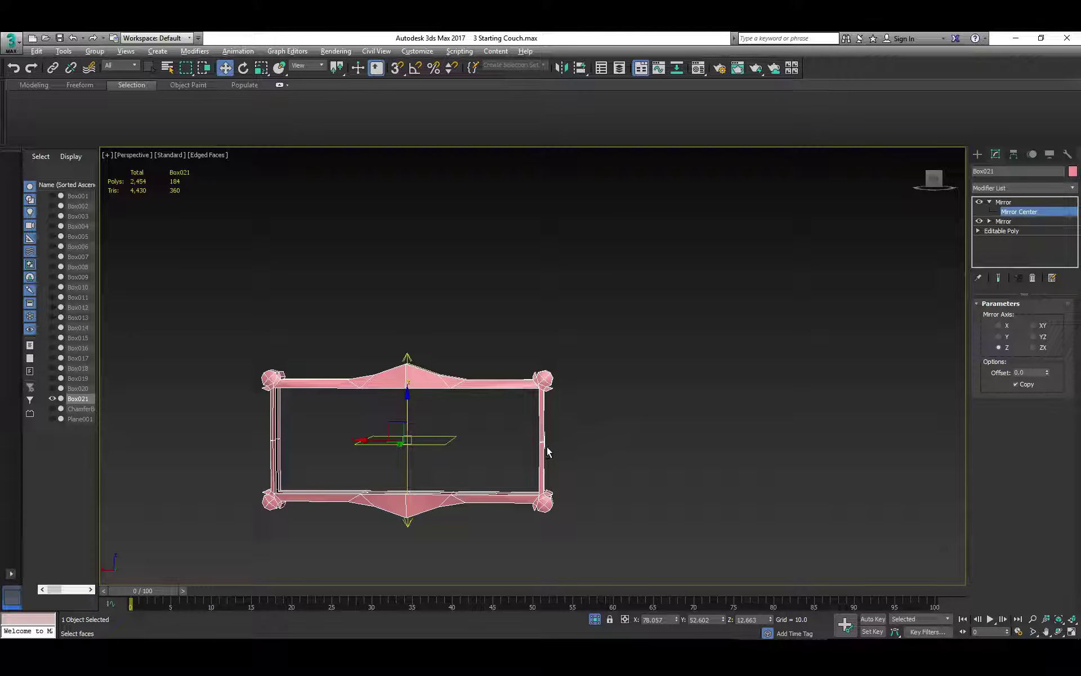
pyautogui.moveTo(547, 448)
pyautogui.keyDown('alt'); pyautogui.mouseDown(button='middle')
pyautogui.moveTo(574, 454)
pyautogui.moveTo(550, 448)
pyautogui.moveTo(541, 488)
pyautogui.moveTo(550, 464)
pyautogui.moveTo(512, 453)
pyautogui.moveTo(538, 462)
pyautogui.mouseUp(button='middle'); pyautogui.keyUp('alt')
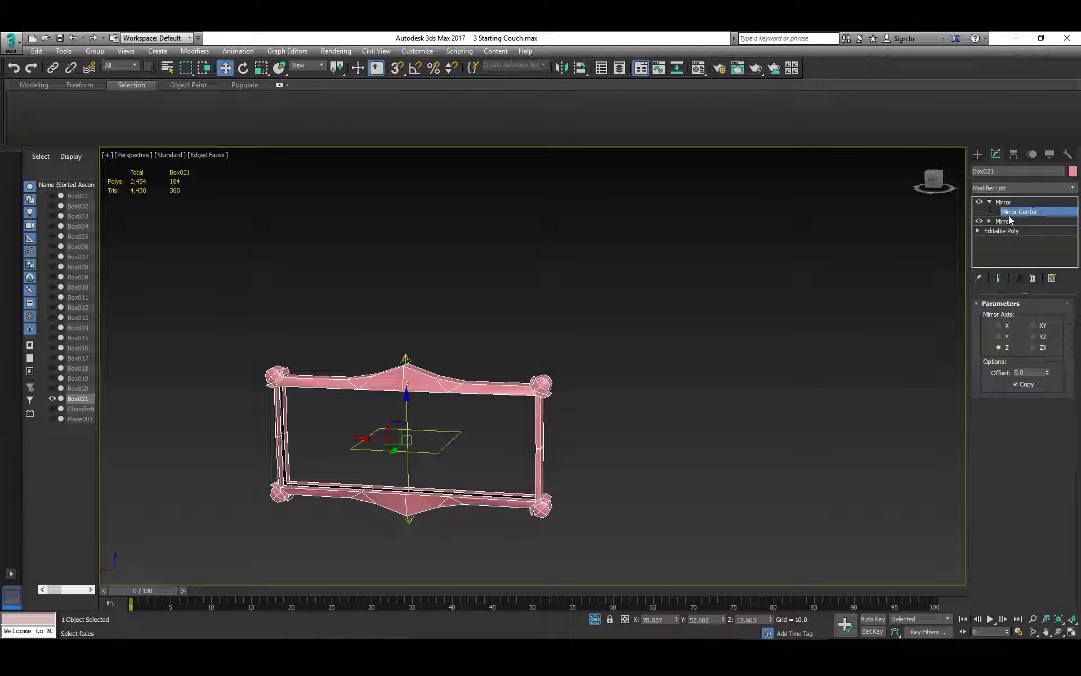
# Replace both Mirror modifiers with a Symmetry modifier on the X axis with Flip enabled.
pyautogui.click(1032, 279)
pyautogui.click(1033, 279)
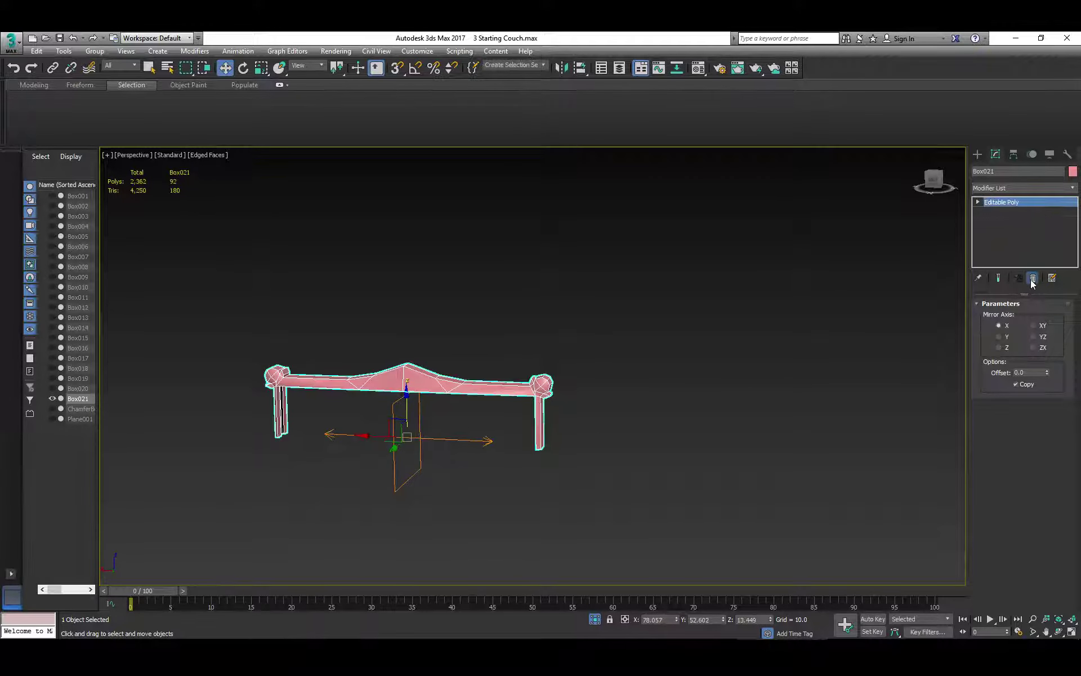
pyautogui.click(1074, 188)
pyautogui.moveTo(1074, 233); pyautogui.dragTo(1067, 449)
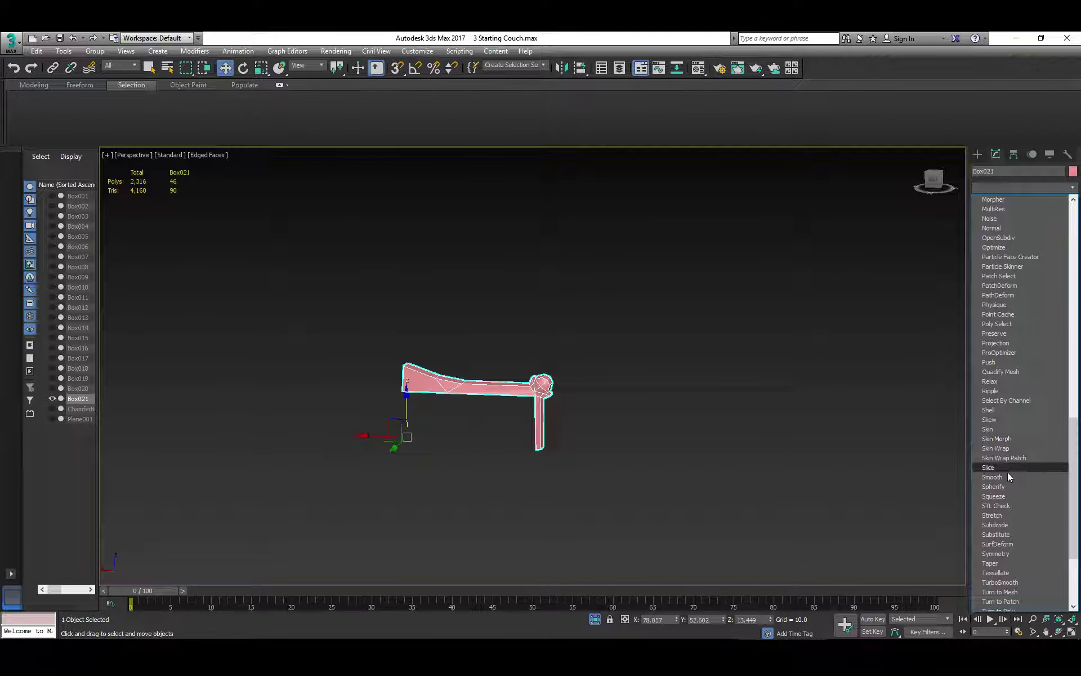
pyautogui.click(995, 553)
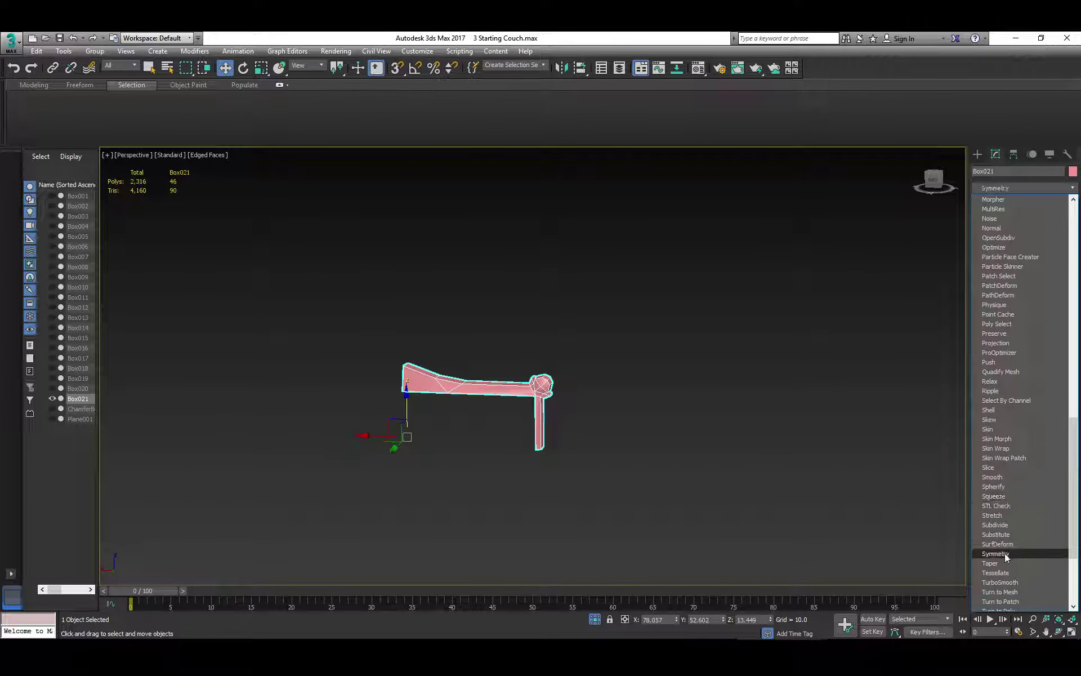
pyautogui.click(1004, 553)
pyautogui.click(1001, 337)
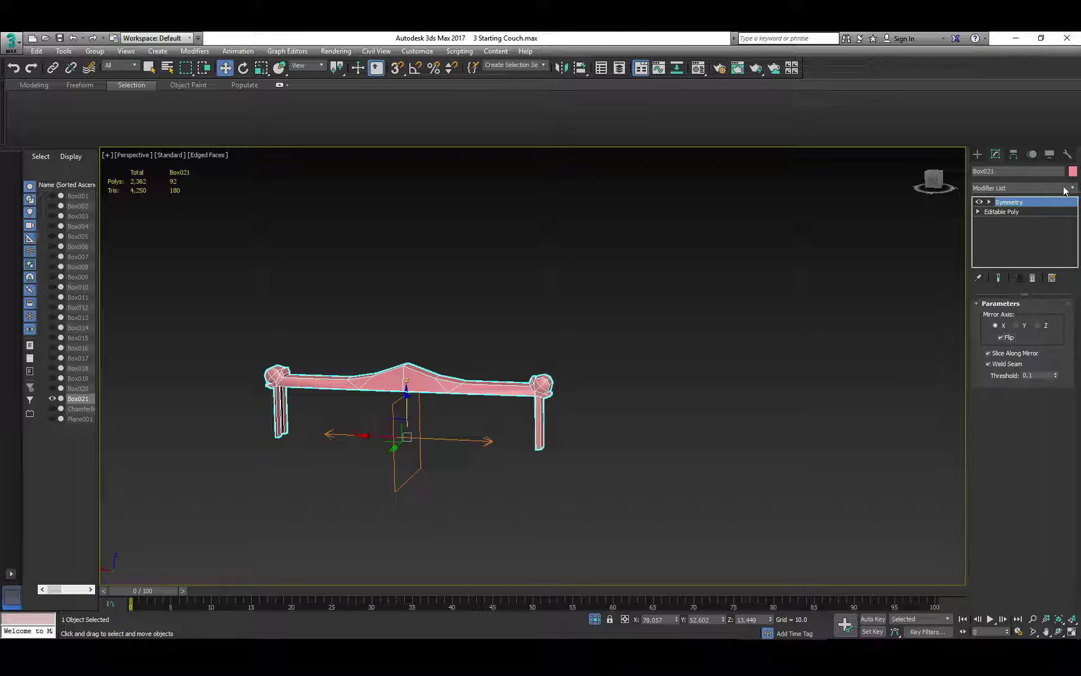
# Duplicate the Symmetry modifier and set the copy's mirror axis to Z with Flip disabled.
pyautogui.rightClick(1018, 202)
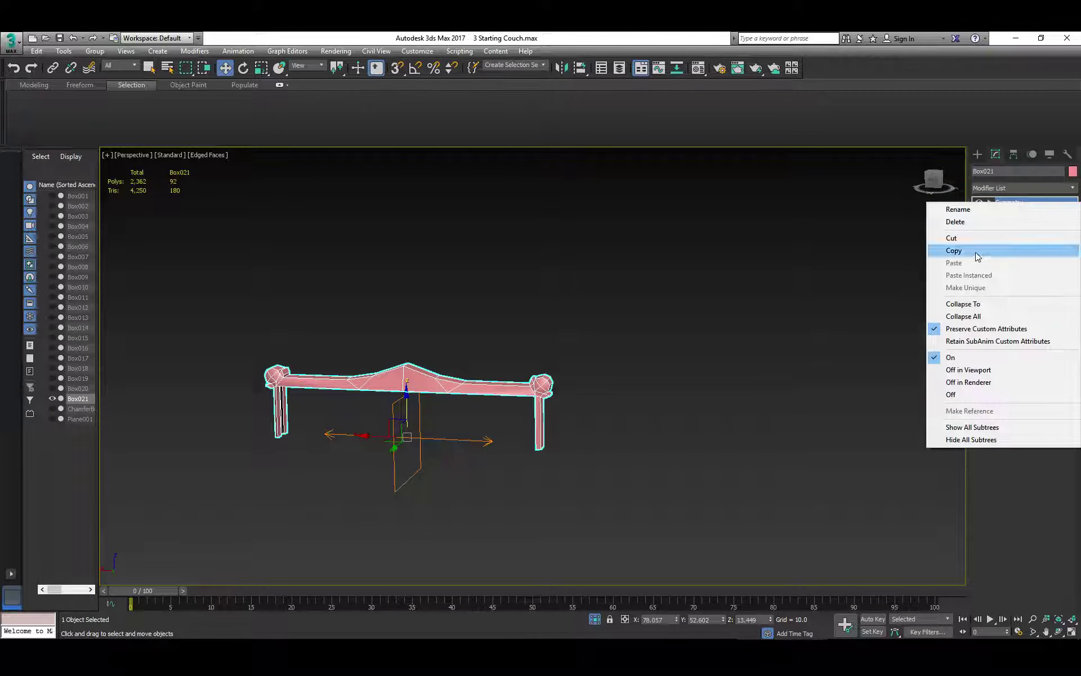
pyautogui.click(977, 256)
pyautogui.rightClick(1010, 201)
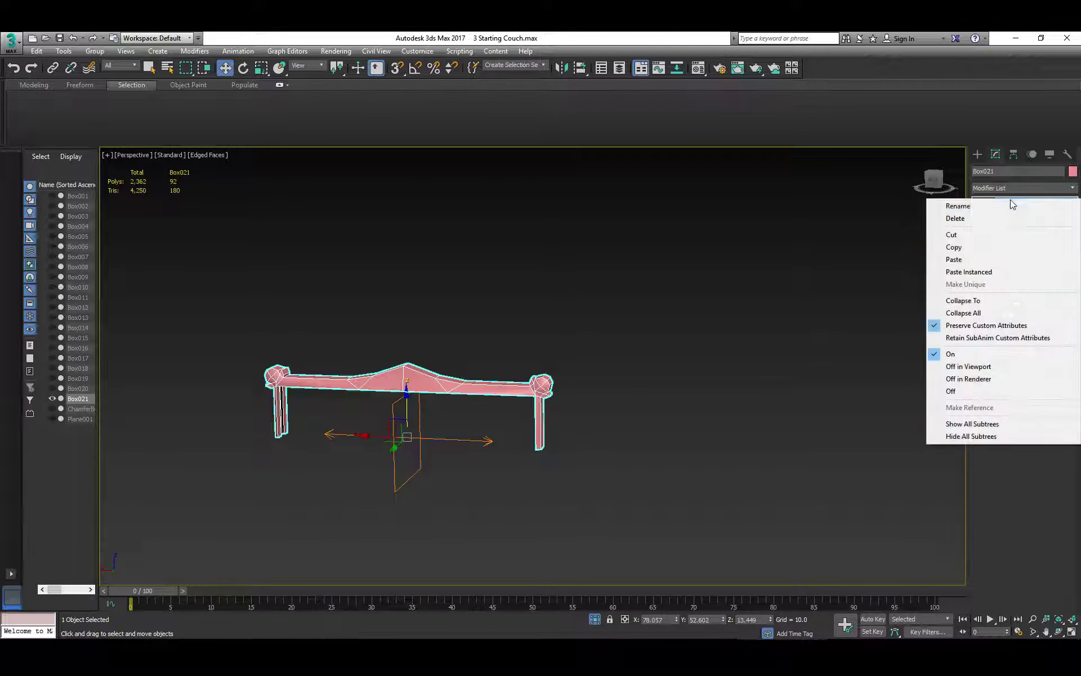
pyautogui.click(987, 260)
pyautogui.click(1016, 326)
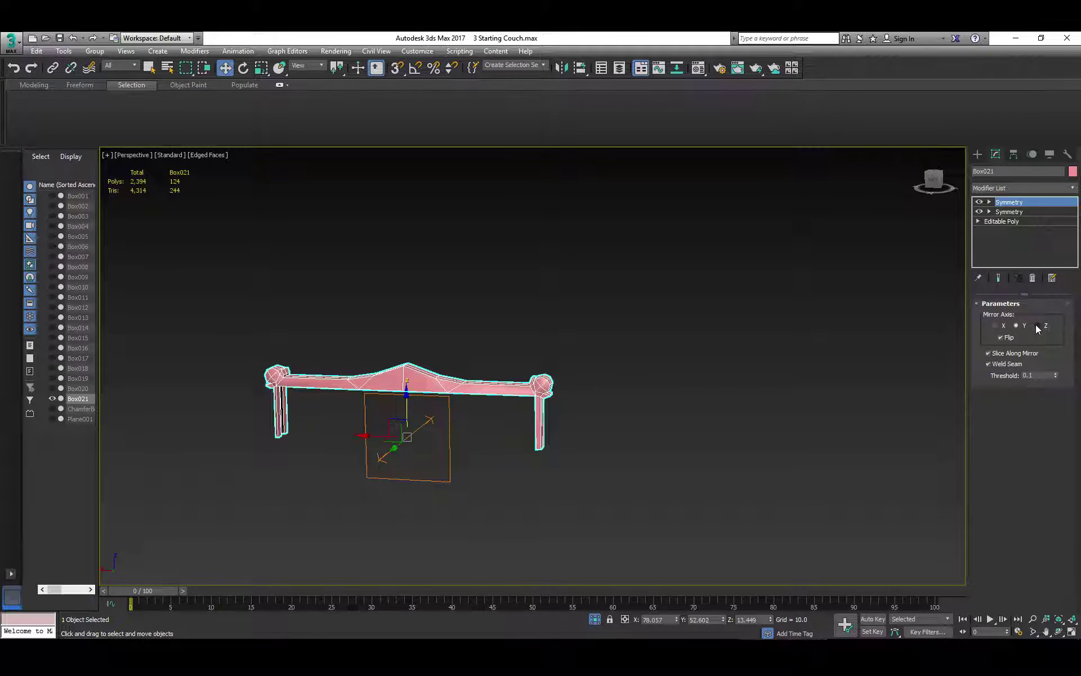
pyautogui.click(1037, 326)
pyautogui.click(1000, 337)
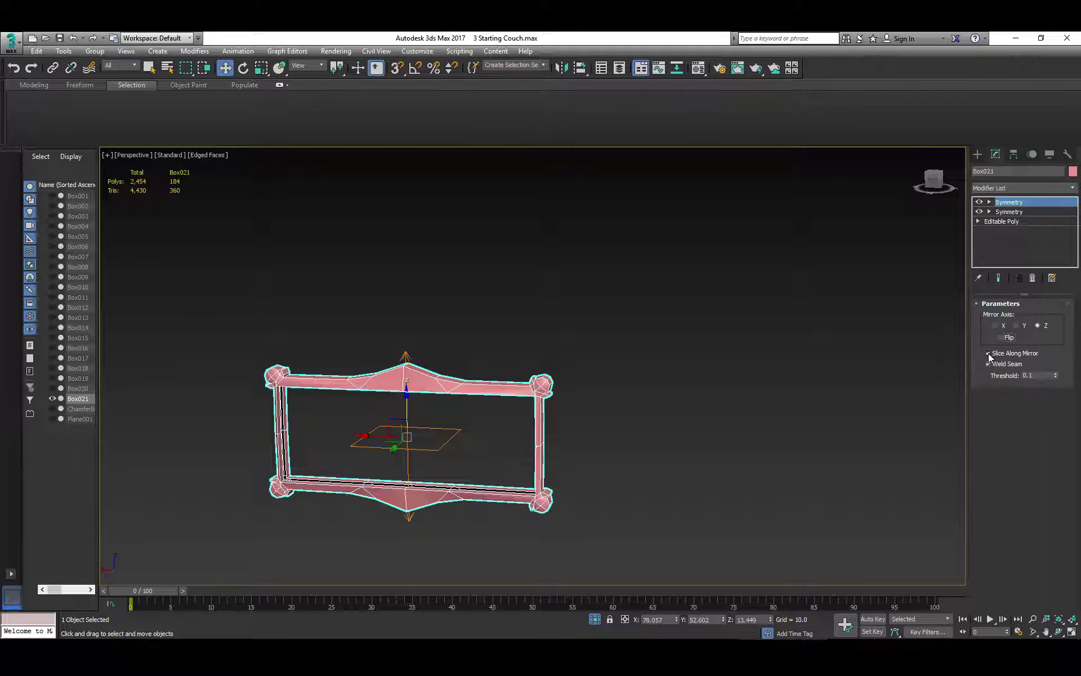
# Lower the mirror plane of the Z-axis Symmetry modifier along Z to about 12.7.
pyautogui.click(989, 202)
pyautogui.click(1008, 211)
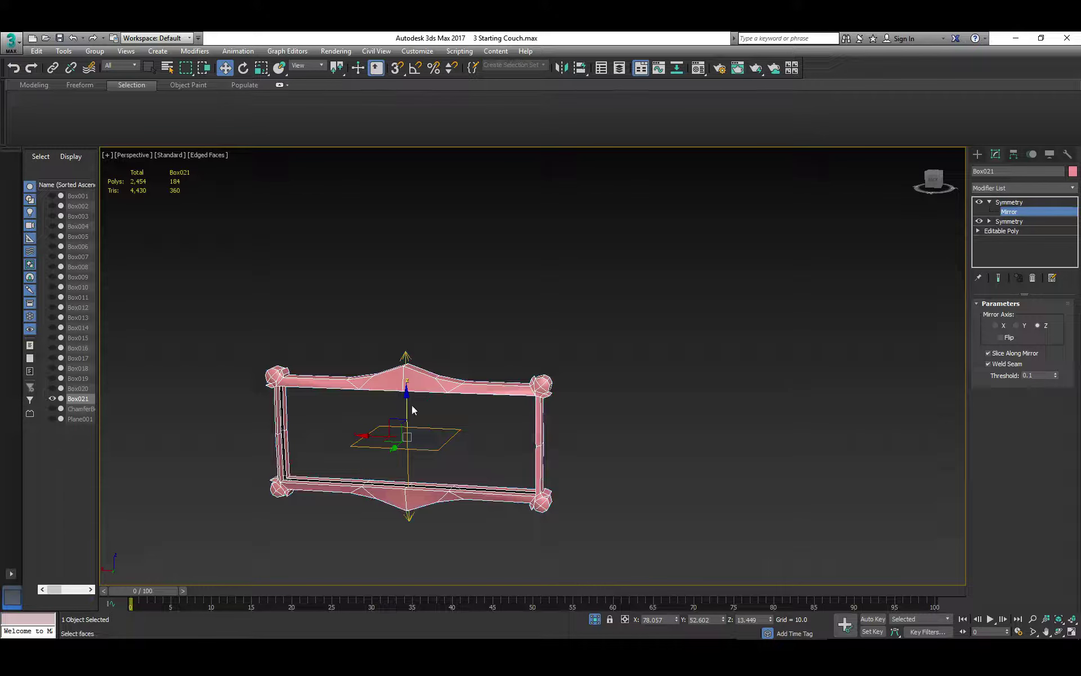
pyautogui.moveTo(407, 391); pyautogui.dragTo(411, 395)
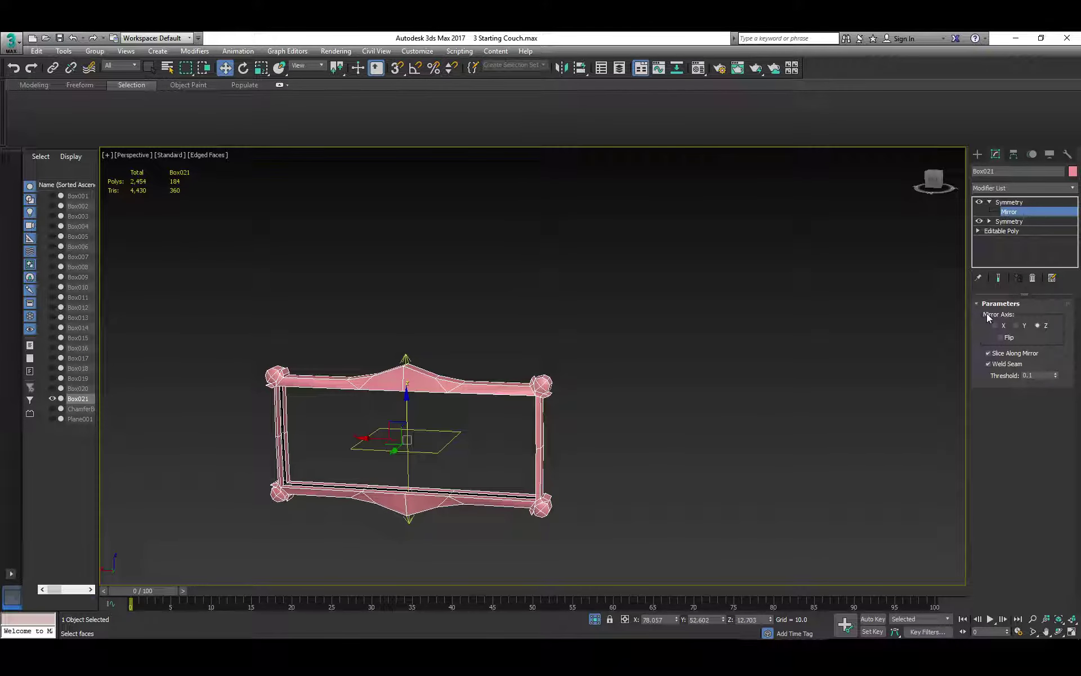
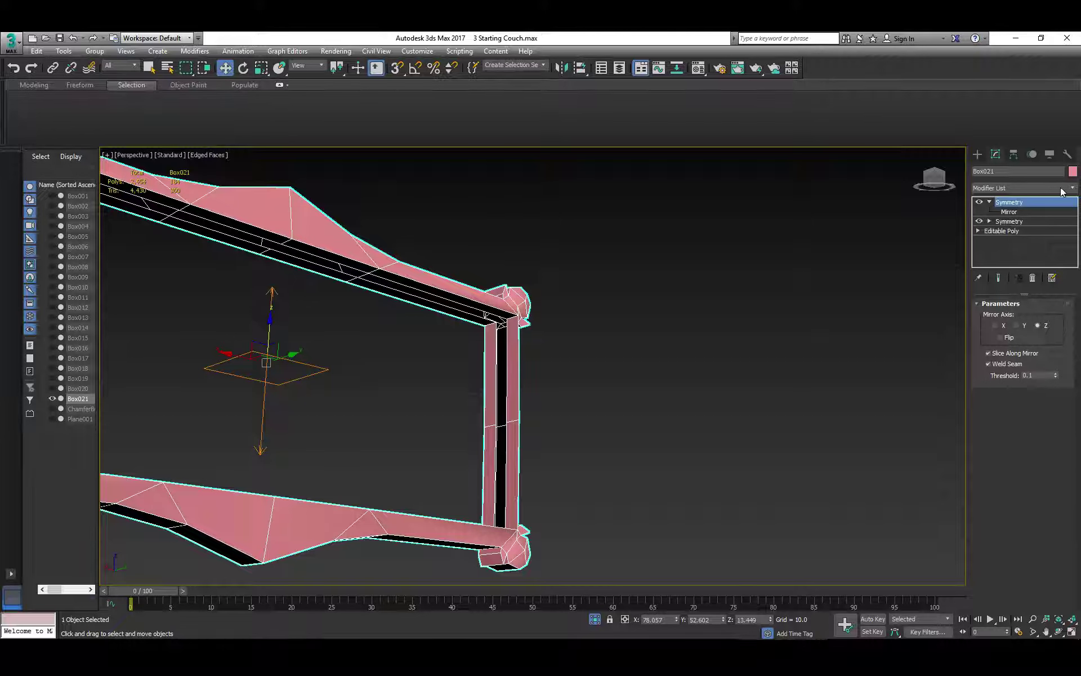
# Add an Edit Poly modifier and remove the seam edges around the middle of both side posts, including their vertices.
pyautogui.click(1061, 189)
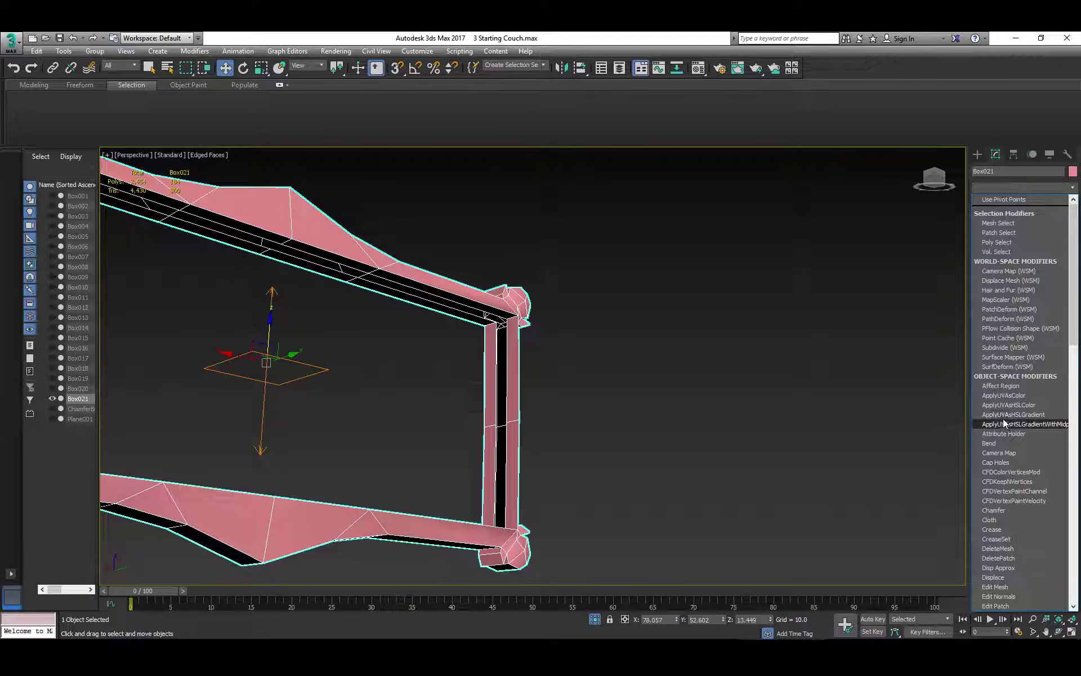
pyautogui.scroll(-2, 1002, 418)
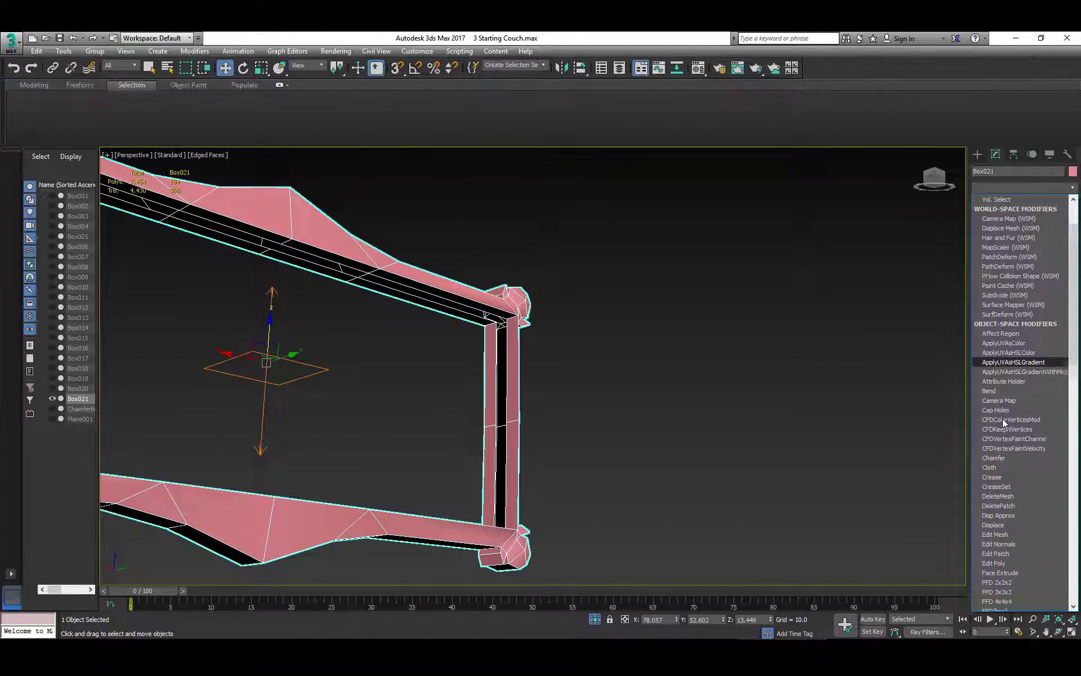
pyautogui.scroll(-4, 1002, 418)
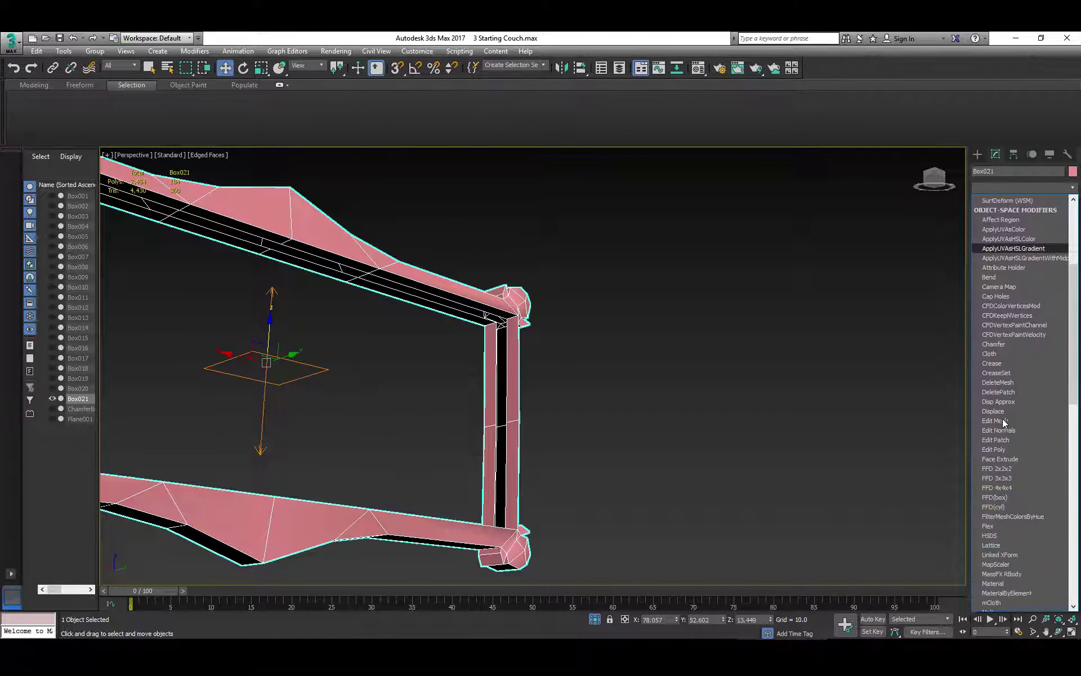
pyautogui.click(994, 449)
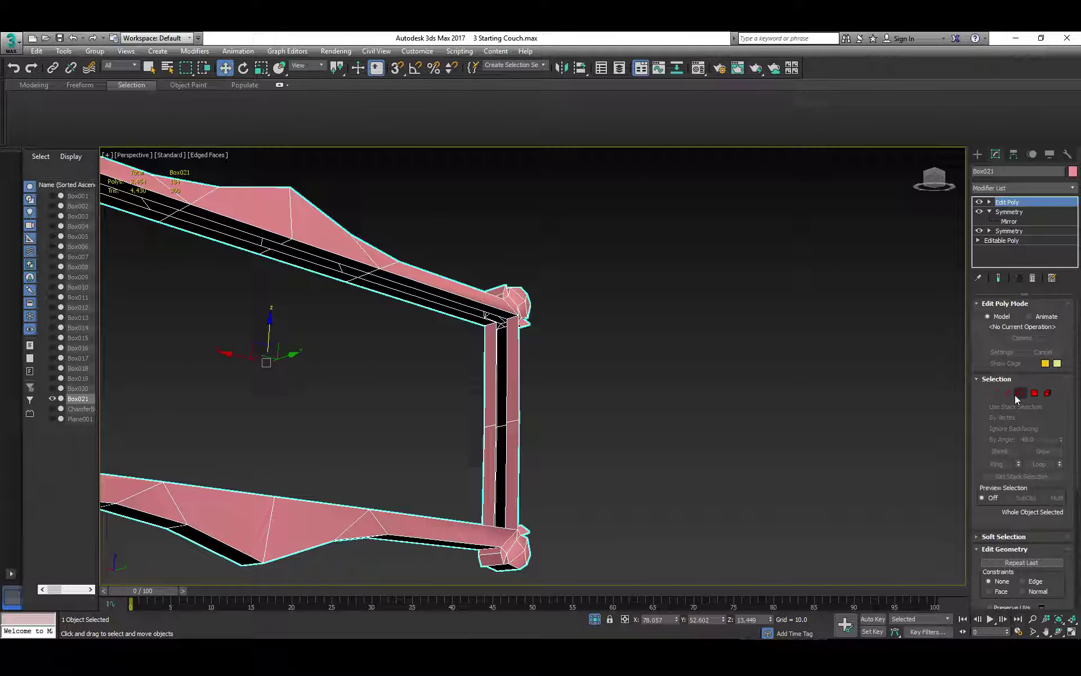
pyautogui.click(1007, 394)
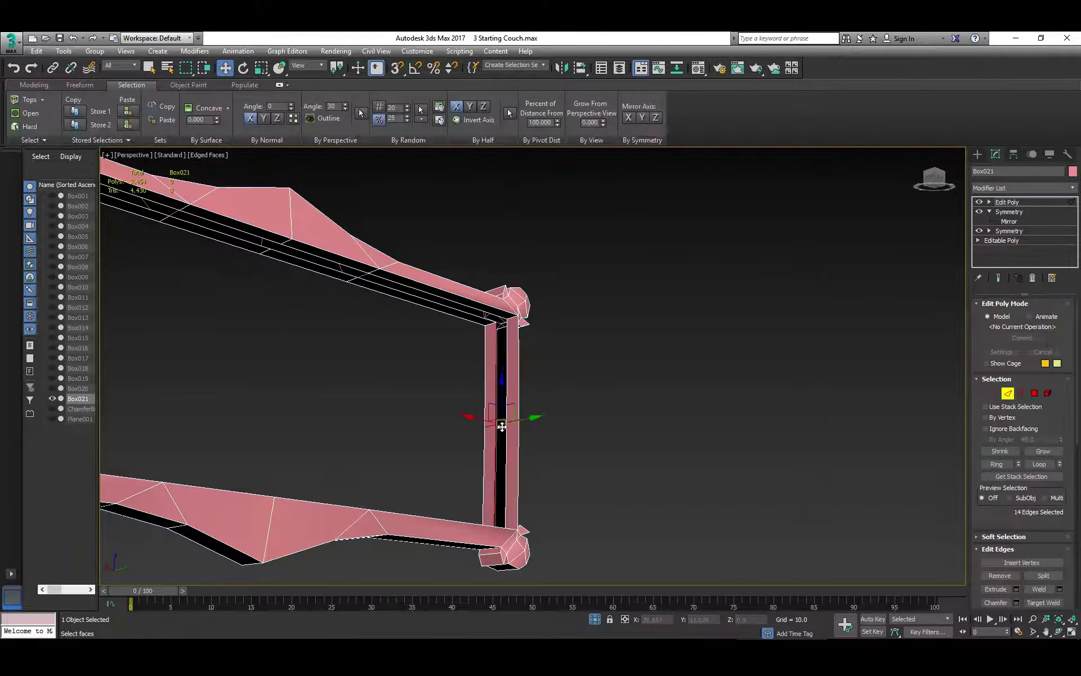
pyautogui.scroll(-3, 501, 426)
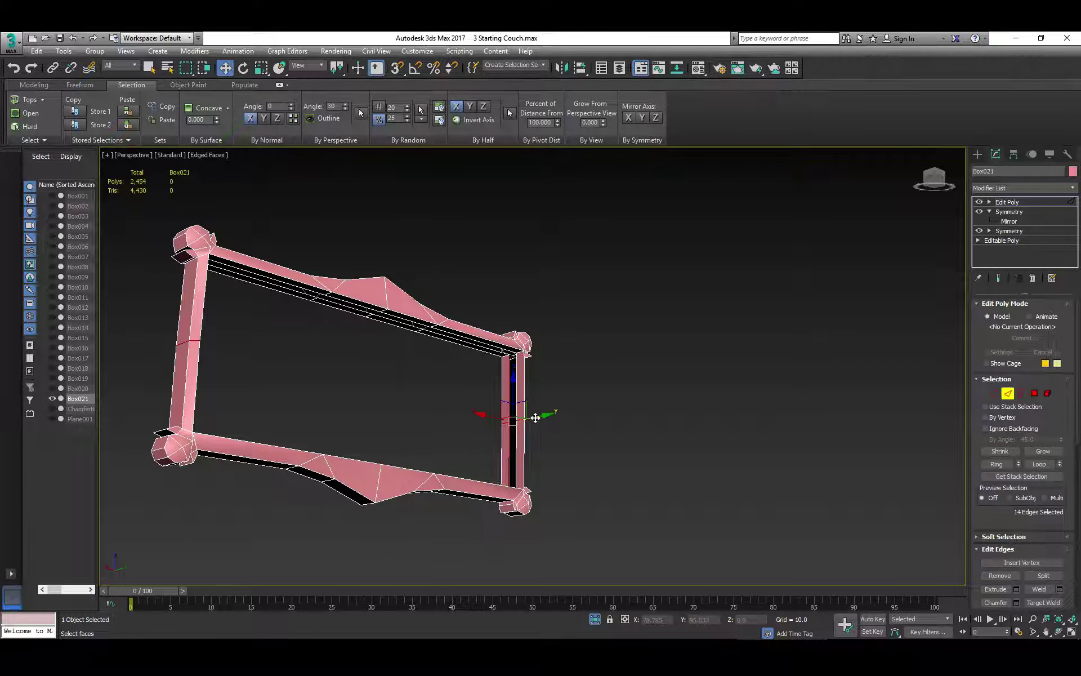
pyautogui.hotkey('ctrl', 'BackSpace')
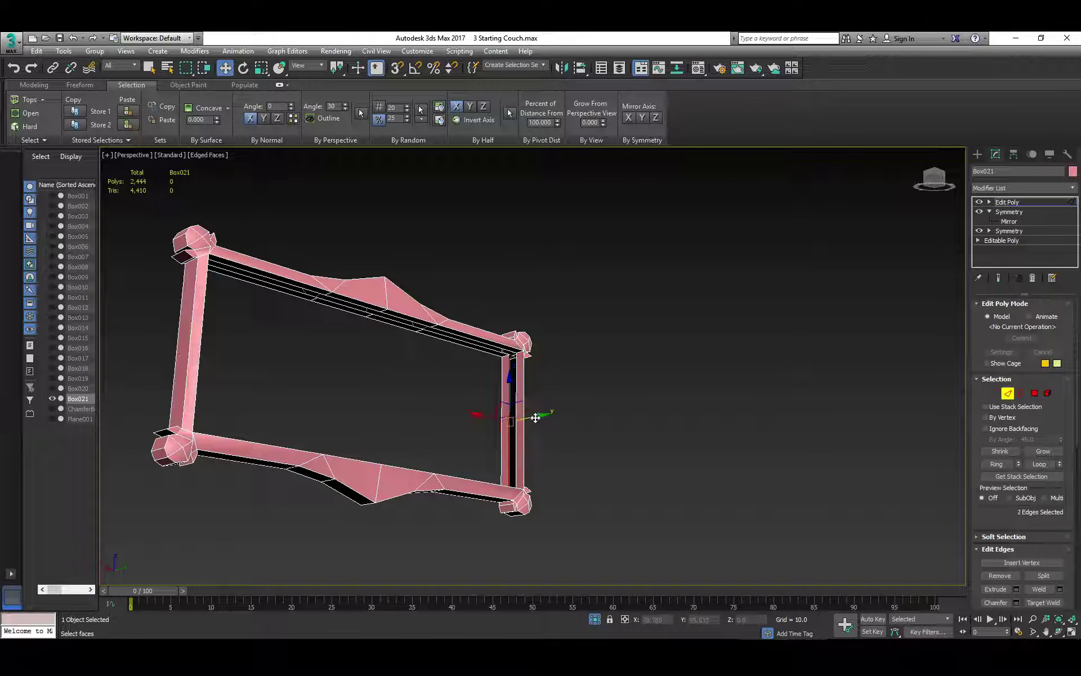
# Try to bridge the two selected long edges of the opposite side posts.
pyautogui.keyDown('alt'); pyautogui.moveTo(535, 418); pyautogui.dragTo(482, 448, button='middle'); pyautogui.keyUp('alt')
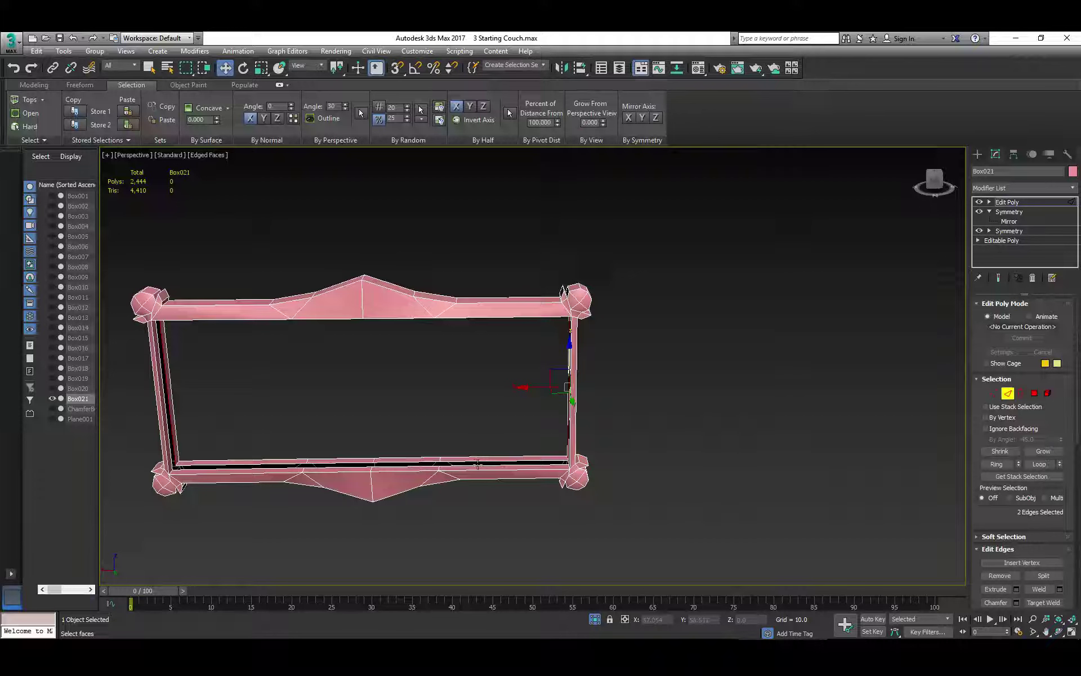
pyautogui.scroll(-3, 987, 529)
pyautogui.click(996, 565)
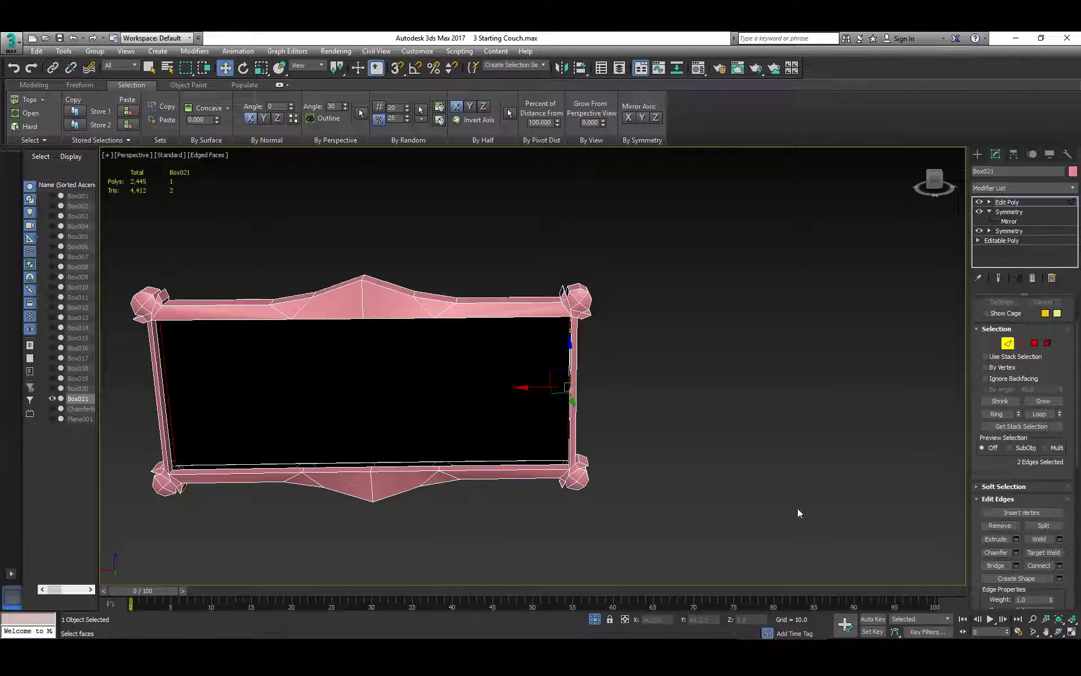
pyautogui.keyDown('alt'); pyautogui.moveTo(518, 454); pyautogui.dragTo(556, 435, button='middle'); pyautogui.keyUp('alt')
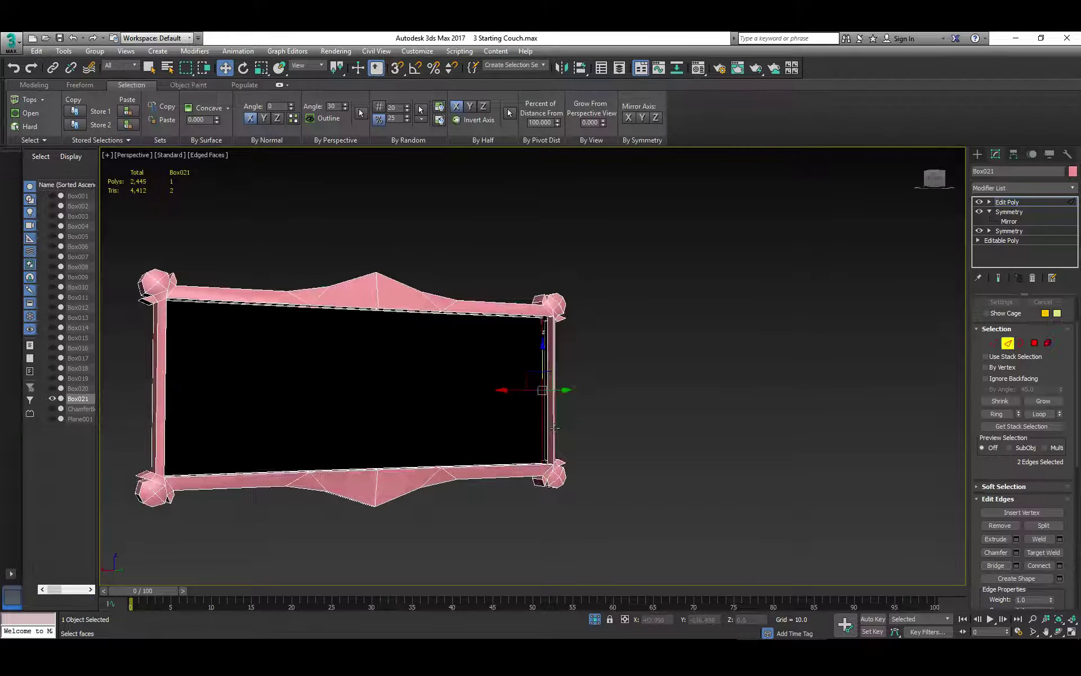
pyautogui.hotkey('ctrl', 'z')
pyautogui.click(627, 488)
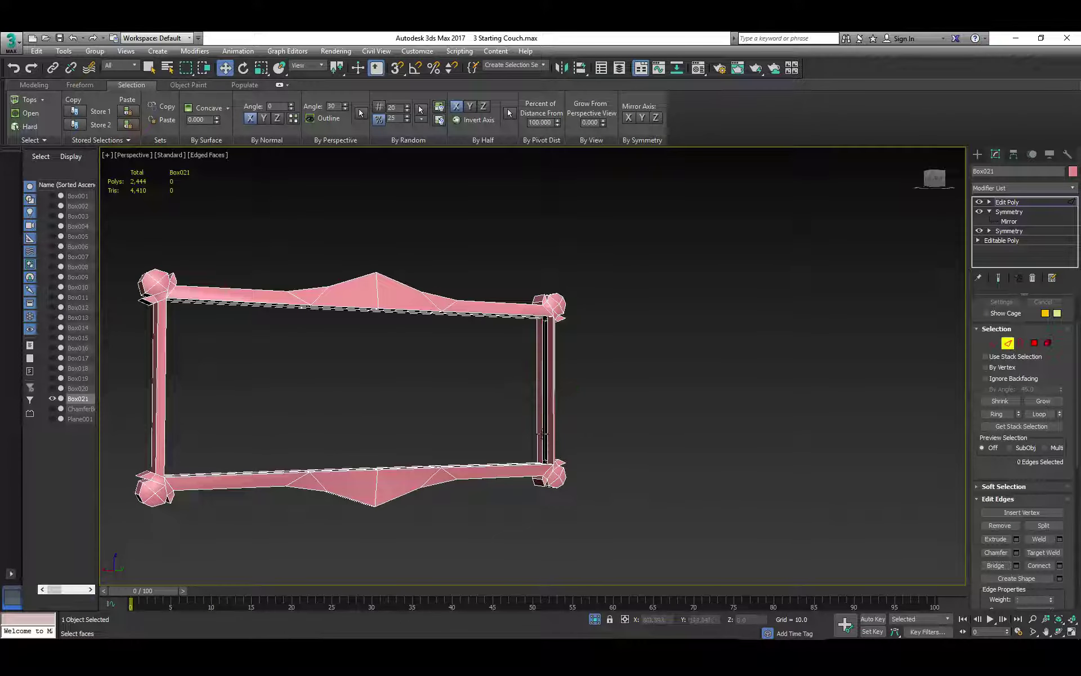
# Bridge the matching back inner edges of the upper and lower rails to close one end section of the frame opening.
pyautogui.keyDown('alt'); pyautogui.moveTo(501, 319); pyautogui.dragTo(483, 349, button='middle'); pyautogui.keyUp('alt')
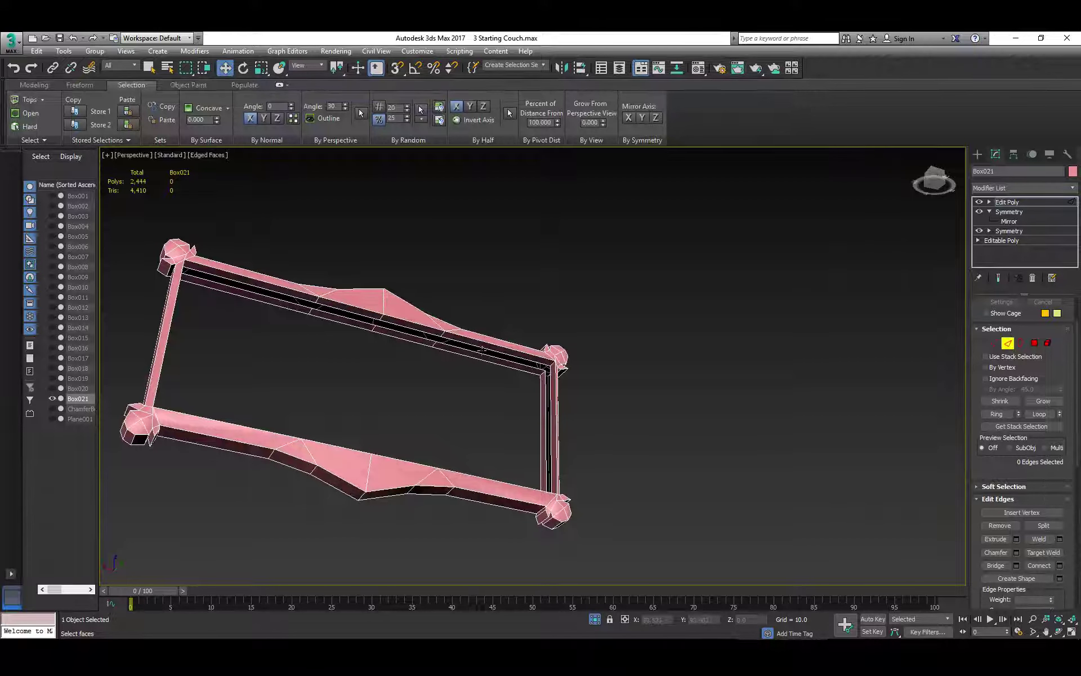
pyautogui.click(483, 350)
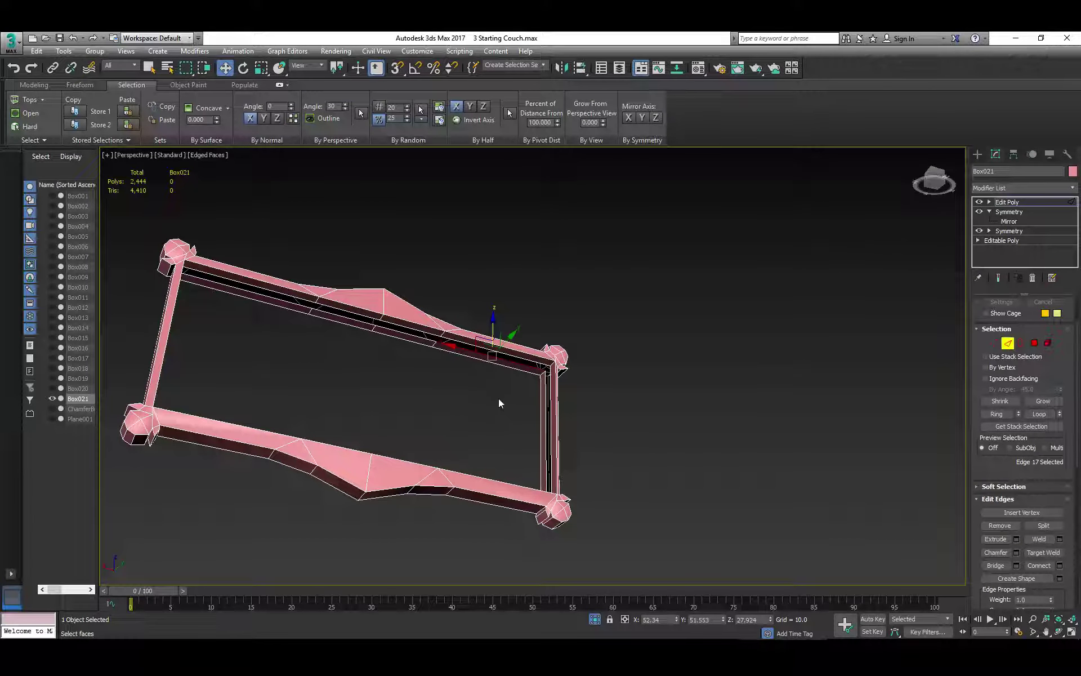
pyautogui.click(996, 565)
pyautogui.keyDown('alt'); pyautogui.moveTo(469, 394); pyautogui.dragTo(459, 361, button='middle'); pyautogui.keyUp('alt')
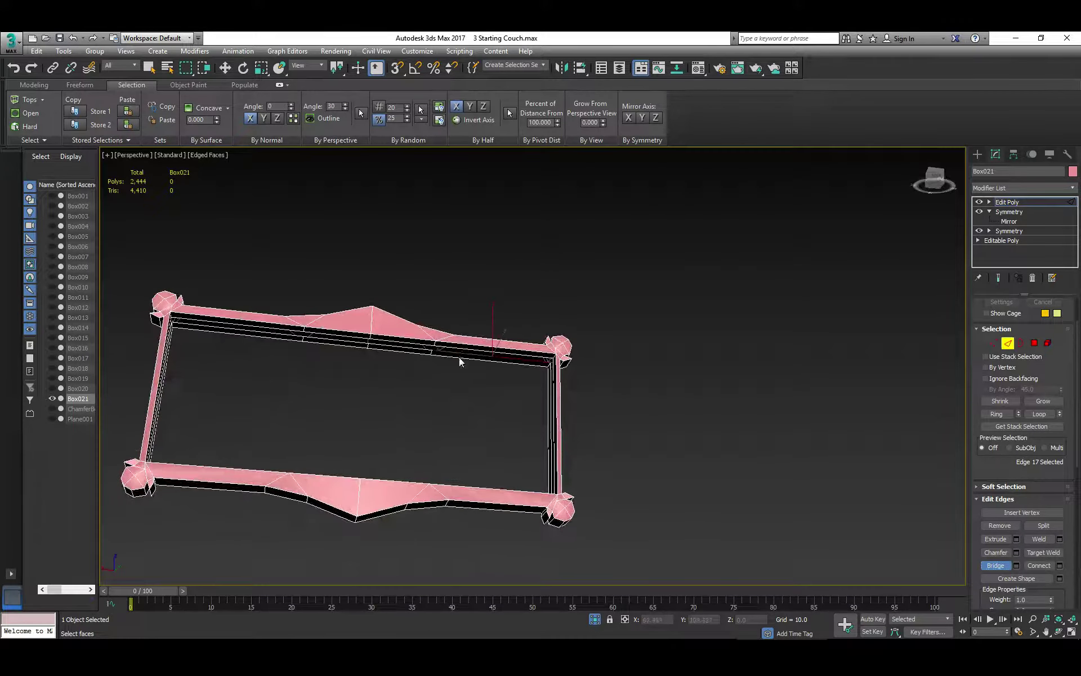
pyautogui.click(461, 355)
pyautogui.keyDown('alt'); pyautogui.moveTo(471, 419); pyautogui.dragTo(455, 474, button='middle'); pyautogui.keyUp('alt')
pyautogui.click(466, 485)
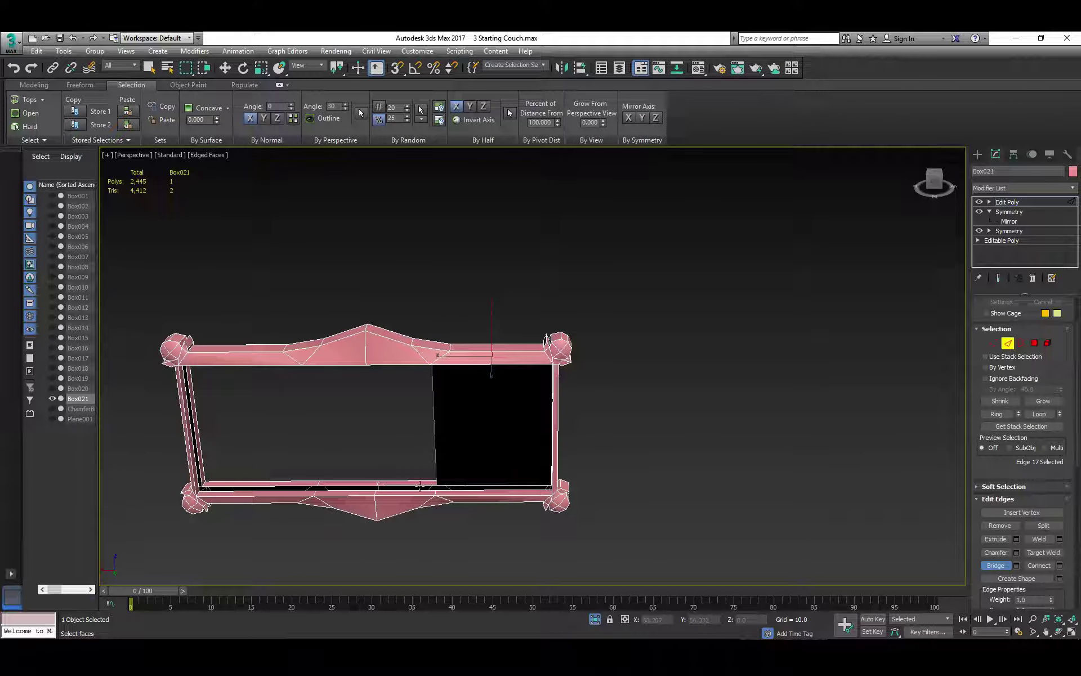
# Bridge the matching back rail edges across the two middle sections of the frame opening, undoing the mis-picked edge.
pyautogui.keyDown('alt'); pyautogui.moveTo(430, 458); pyautogui.dragTo(437, 393, button='middle'); pyautogui.keyUp('alt')
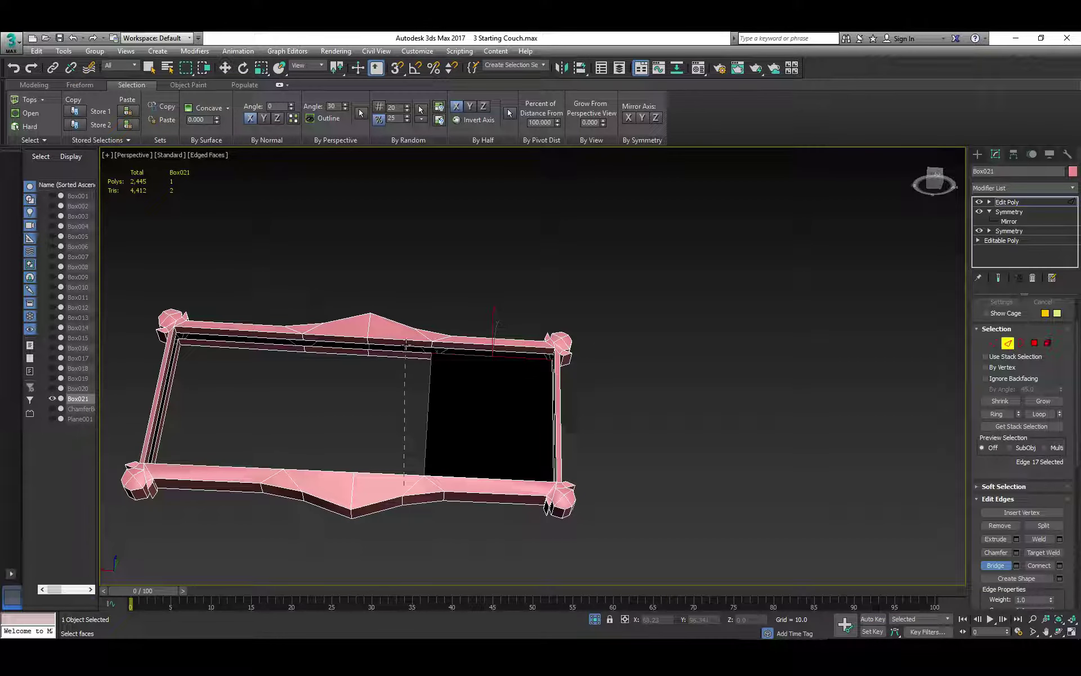
pyautogui.click(406, 346)
pyautogui.hotkey('ctrl', 'z')
pyautogui.keyDown('alt'); pyautogui.moveTo(414, 418); pyautogui.dragTo(406, 381, button='middle'); pyautogui.keyUp('alt')
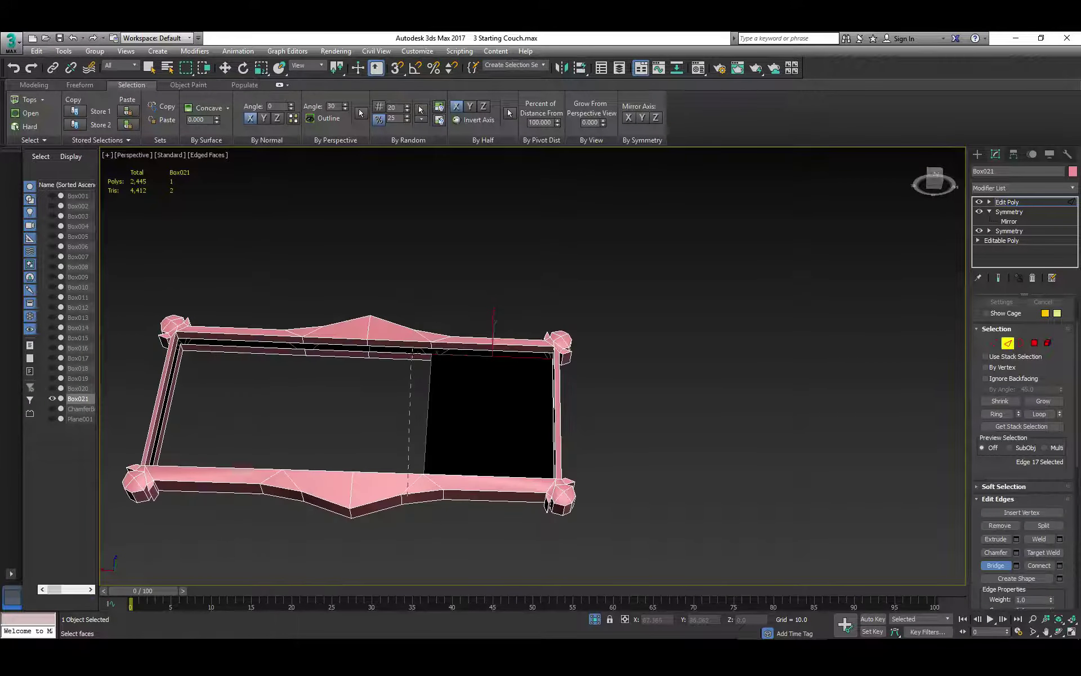
pyautogui.click(408, 489)
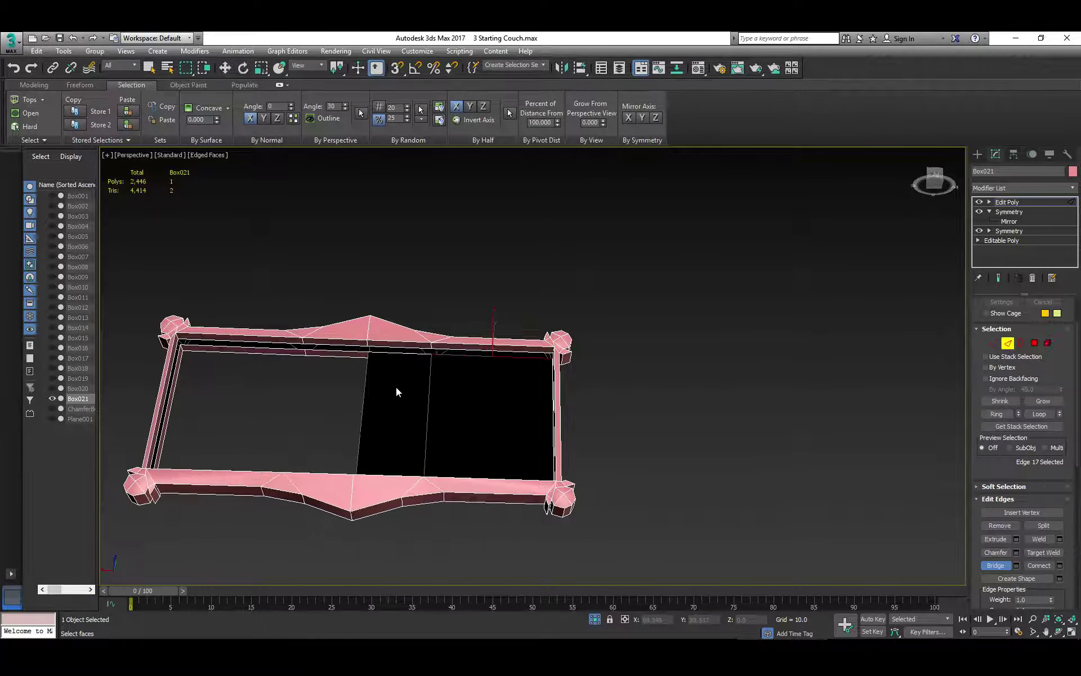
pyautogui.keyDown('alt'); pyautogui.moveTo(356, 418); pyautogui.dragTo(352, 476, button='middle'); pyautogui.keyUp('alt')
pyautogui.click(341, 490)
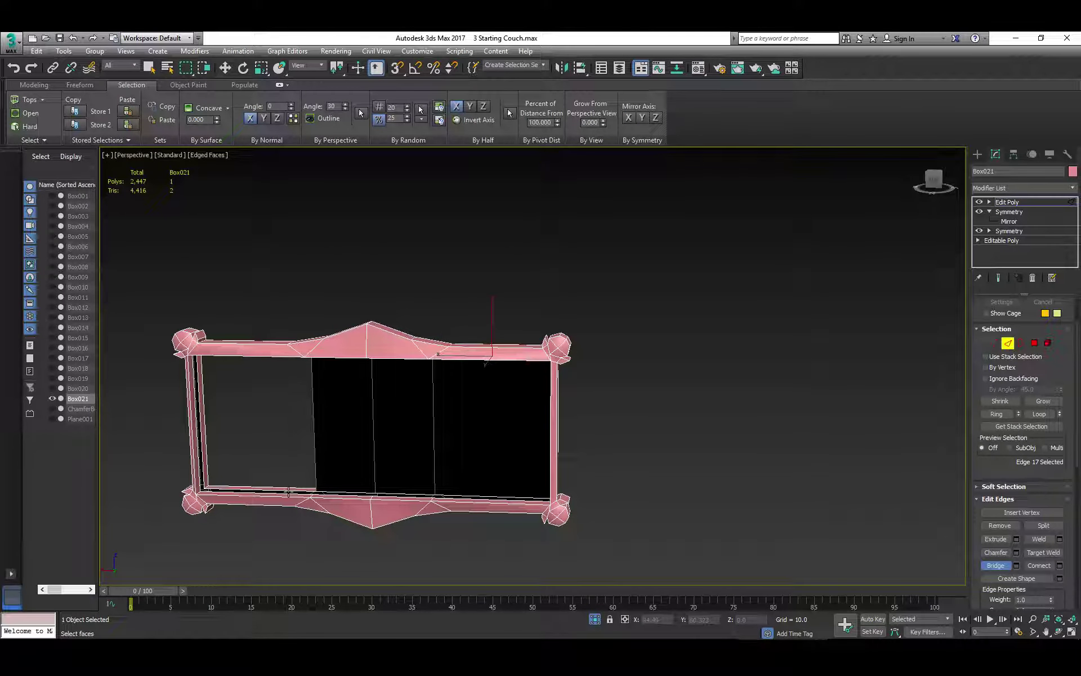
# Bridge the last pair of back rail edges to close the remaining end section of the frame opening.
pyautogui.keyDown('alt'); pyautogui.moveTo(288, 410); pyautogui.dragTo(291, 358, button='middle'); pyautogui.keyUp('alt')
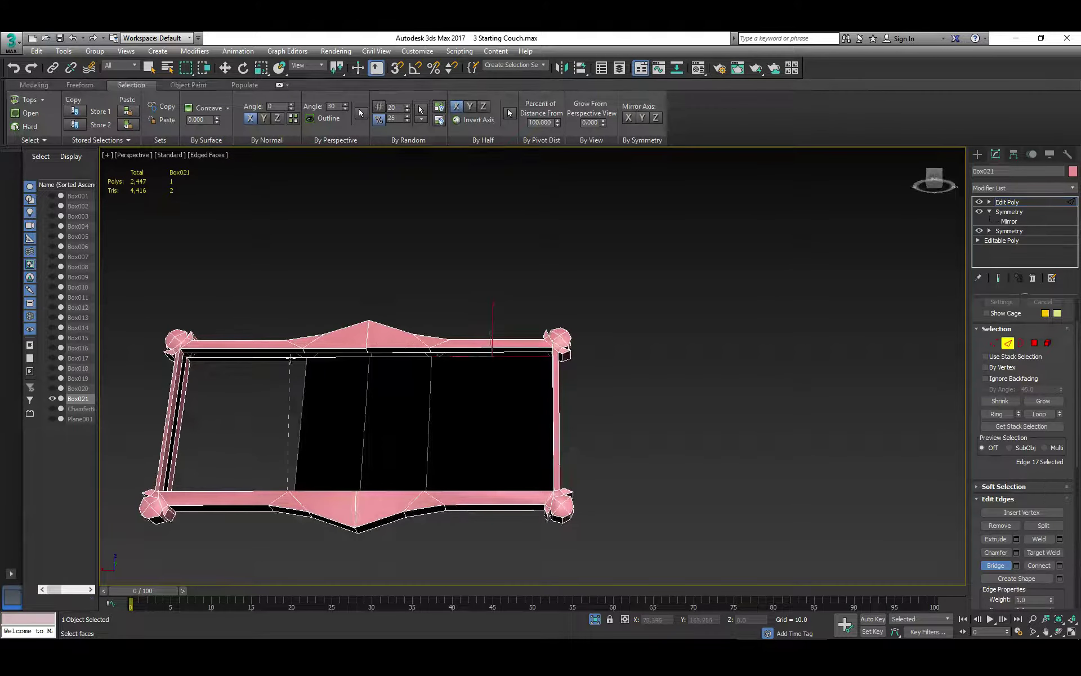
pyautogui.click(290, 358)
pyautogui.hotkey('ctrl', 'z')
pyautogui.keyDown('alt'); pyautogui.moveTo(292, 470); pyautogui.dragTo(400, 484, button='middle'); pyautogui.keyUp('alt')
pyautogui.click(298, 486)
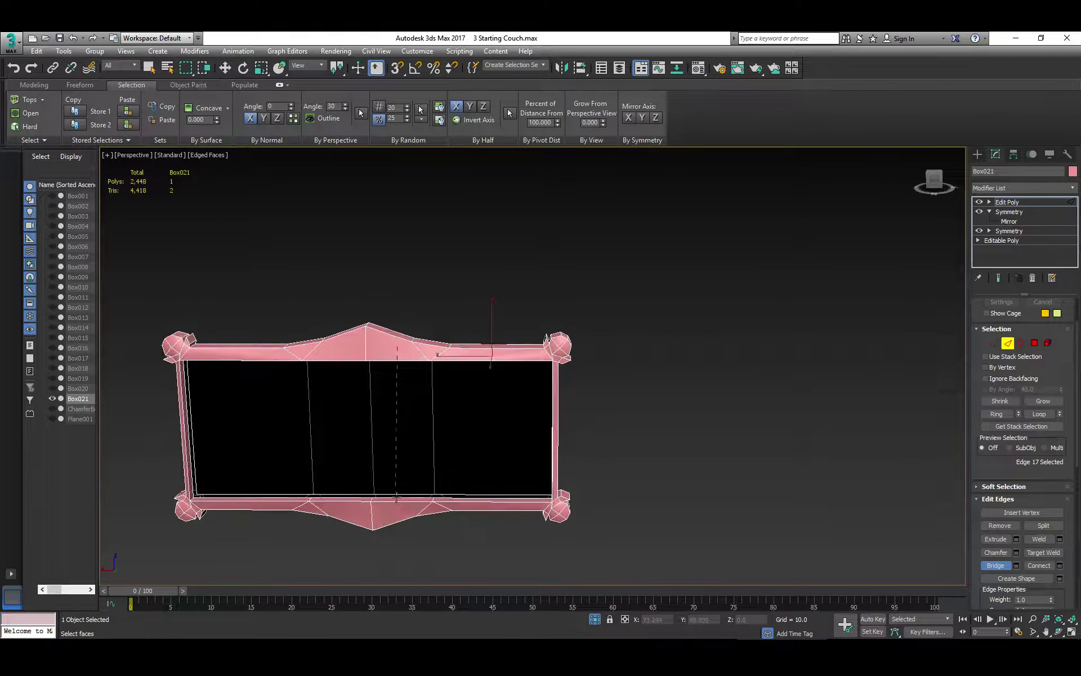
# Bridge the matching front inner edges of the upper and lower rails across all four sections of the frame opening.
pyautogui.click(398, 500)
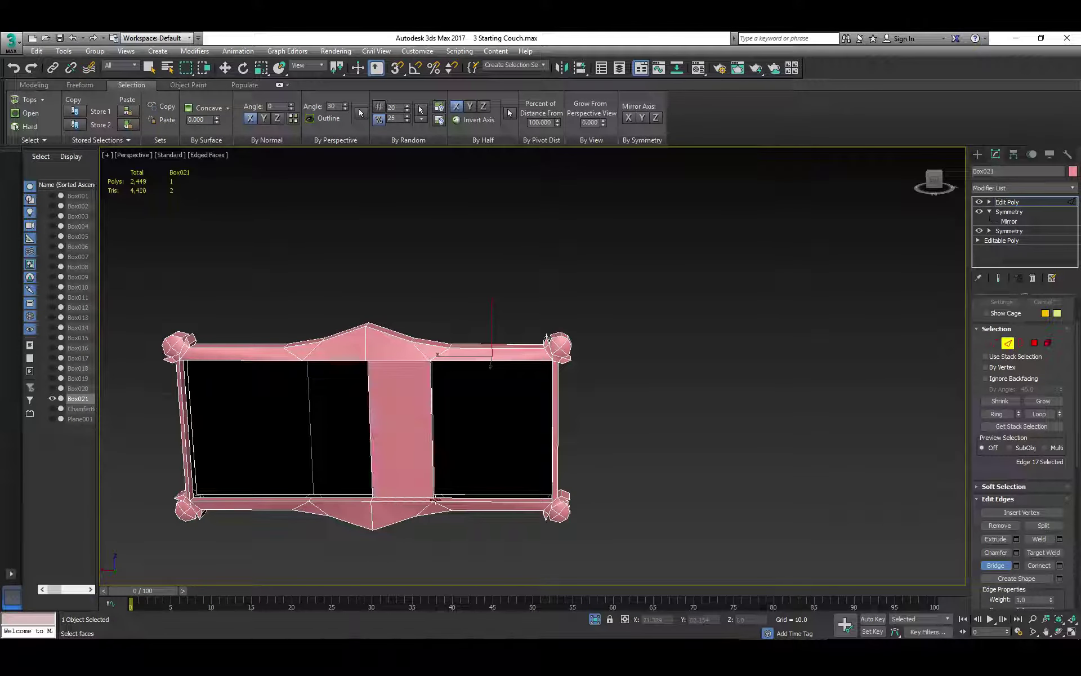
pyautogui.click(470, 498)
pyautogui.keyDown('alt'); pyautogui.moveTo(475, 410); pyautogui.dragTo(483, 366, button='middle'); pyautogui.keyUp('alt')
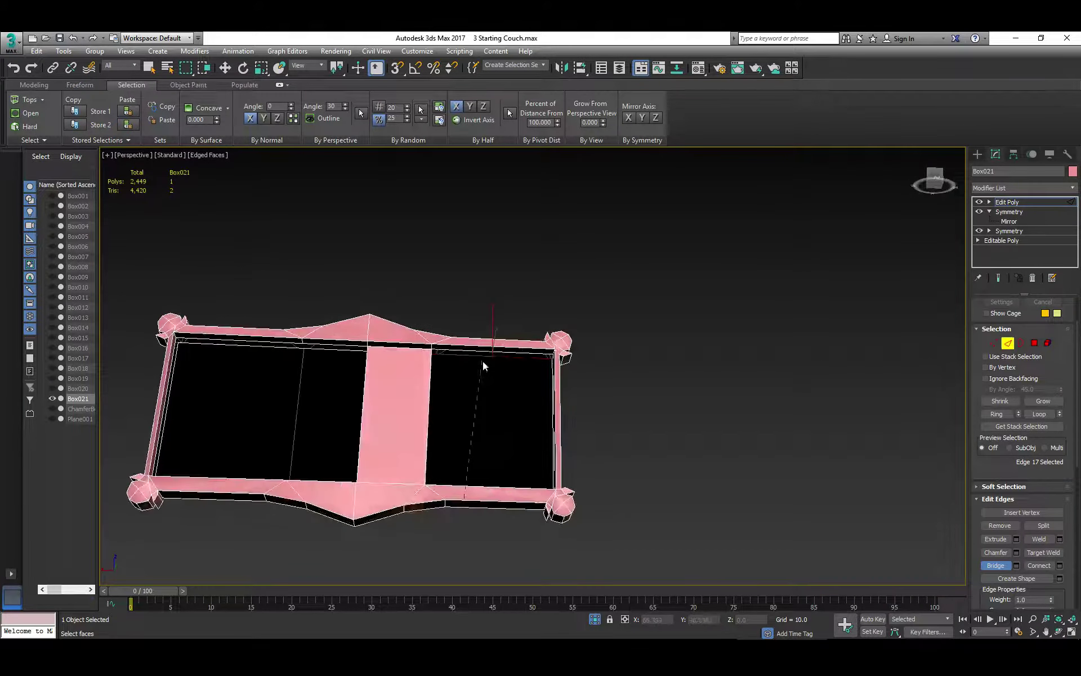
pyautogui.click(482, 352)
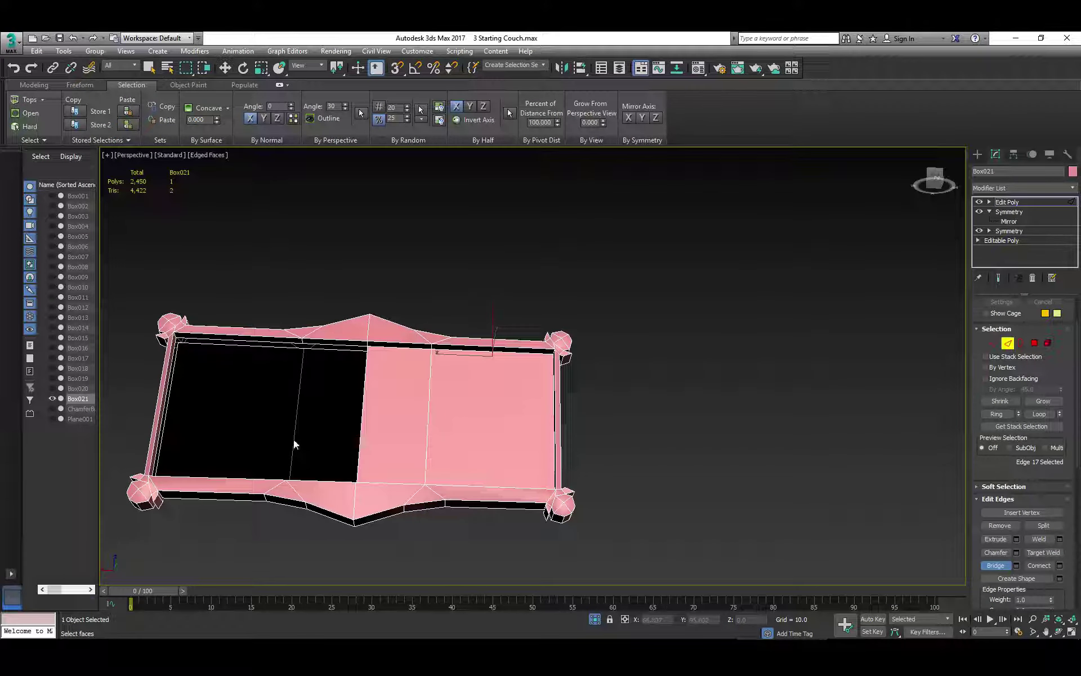
pyautogui.click(324, 343)
pyautogui.keyDown('alt'); pyautogui.moveTo(340, 374); pyautogui.dragTo(359, 460, button='middle'); pyautogui.keyUp('alt')
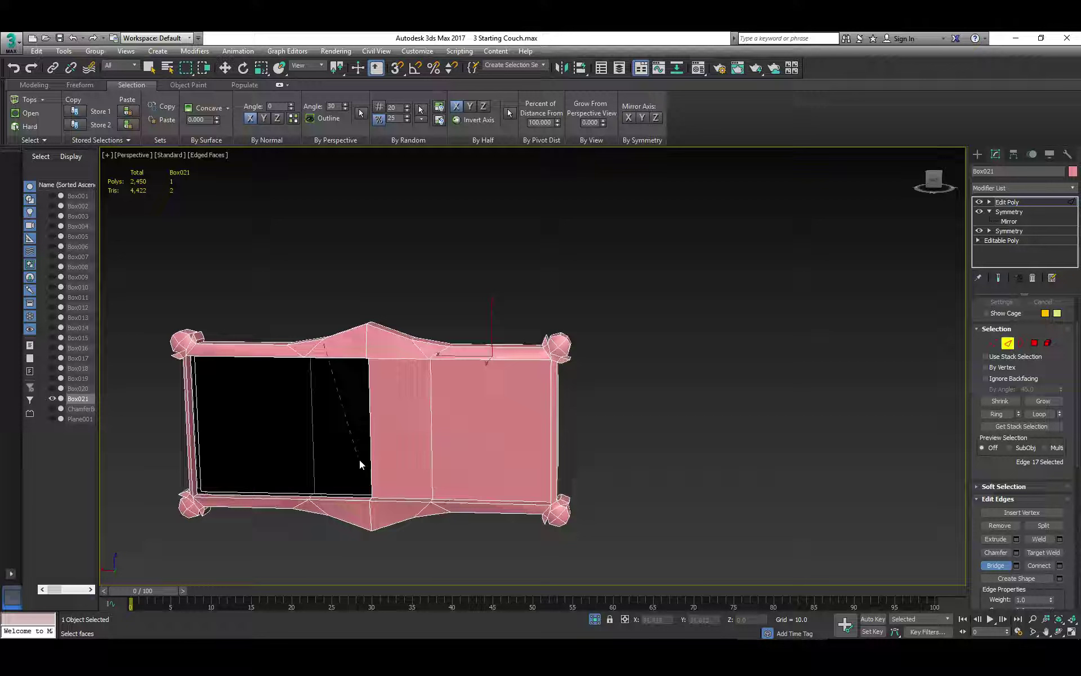
pyautogui.click(344, 497)
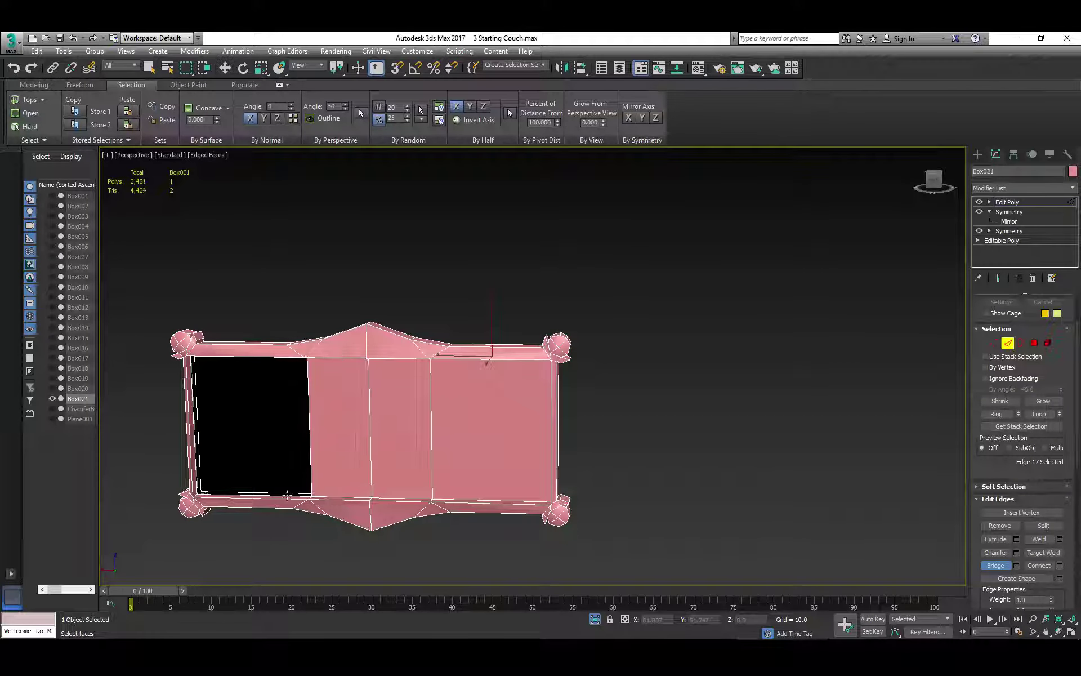
pyautogui.keyDown('alt'); pyautogui.moveTo(303, 458); pyautogui.dragTo(312, 401, button='middle'); pyautogui.keyUp('alt')
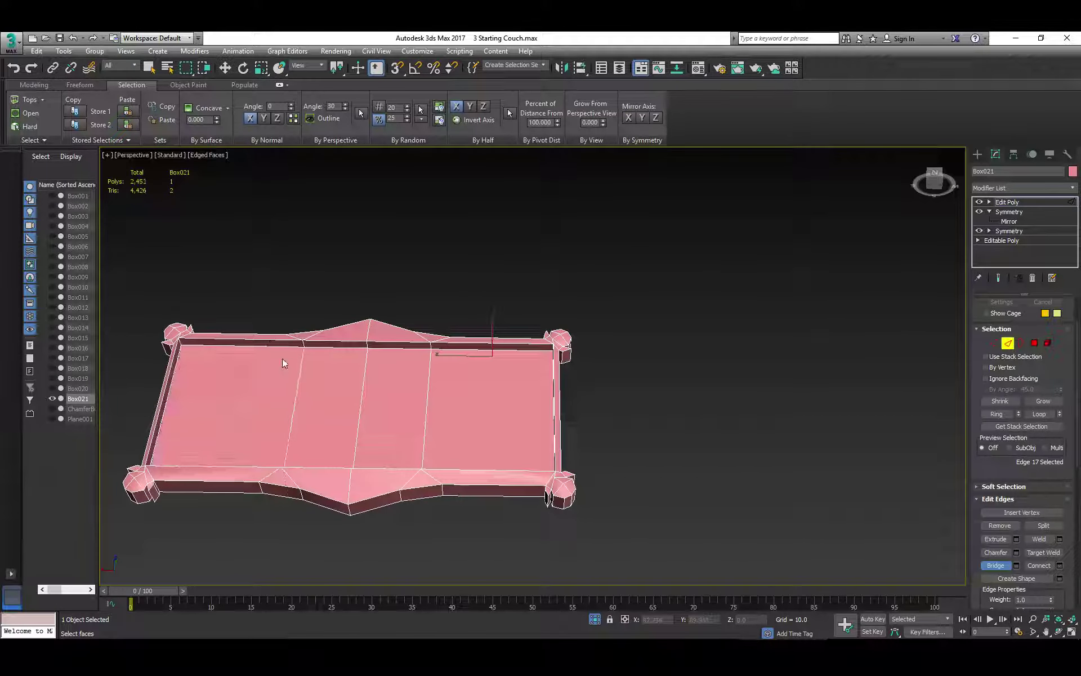
pyautogui.keyDown('alt'); pyautogui.moveTo(455, 376); pyautogui.dragTo(485, 433, button='middle'); pyautogui.keyUp('alt')
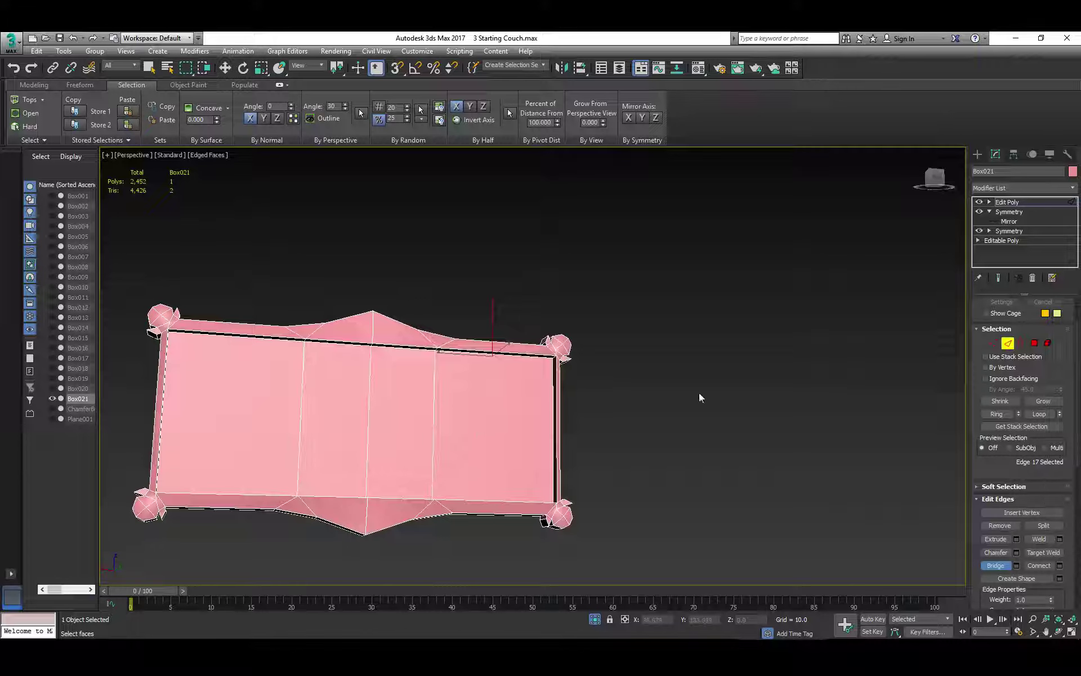
# Leave edge editing, end the isolation, and move the frame along X to about 150.3, behind the plain end panel.
pyautogui.click(1008, 343)
pyautogui.click(594, 618)
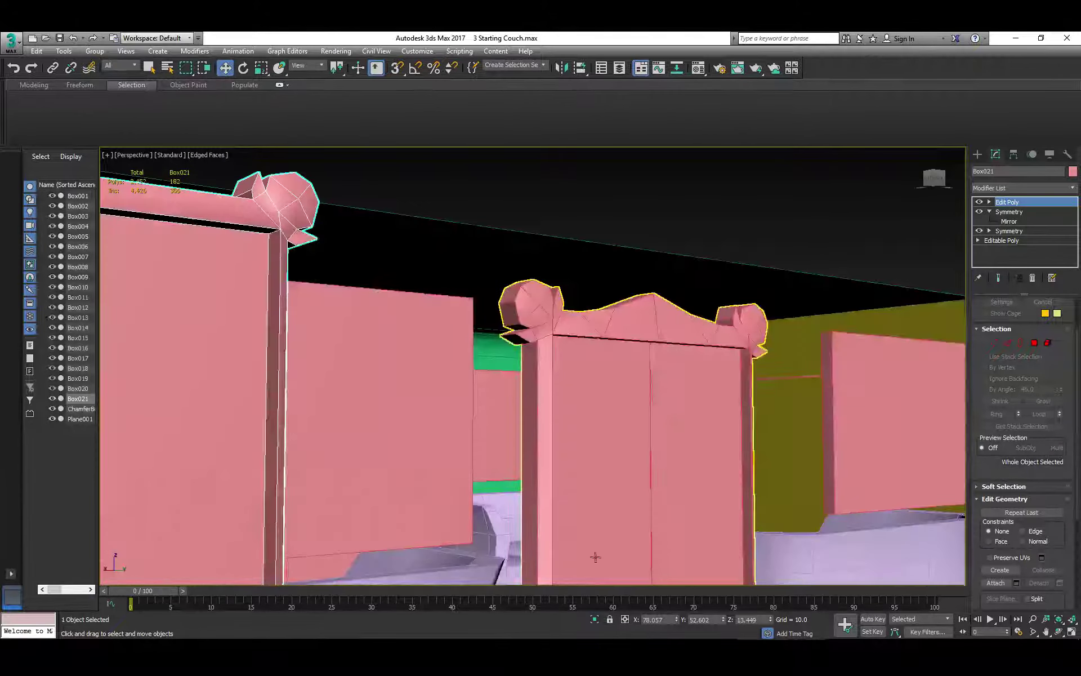
pyautogui.scroll(3, 564, 464)
pyautogui.scroll(-5, 564, 464)
pyautogui.keyDown('alt'); pyautogui.moveTo(544, 460); pyautogui.dragTo(469, 508, button='middle'); pyautogui.keyUp('alt')
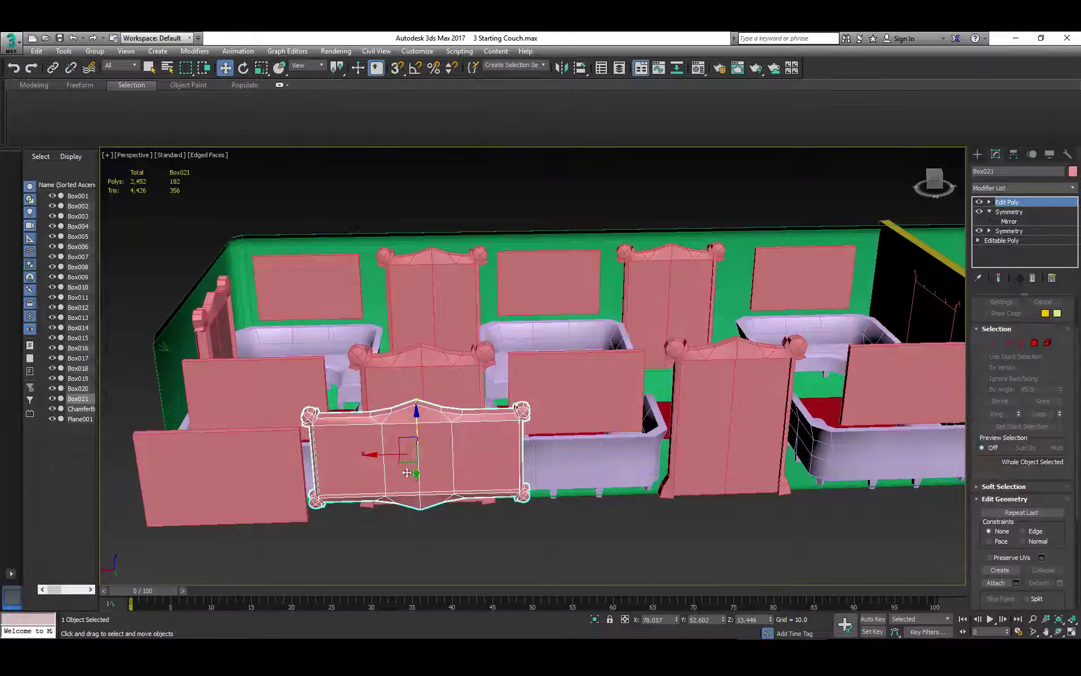
pyautogui.moveTo(389, 457); pyautogui.dragTo(192, 457)
pyautogui.keyDown('alt'); pyautogui.moveTo(209, 475); pyautogui.dragTo(395, 465, button='middle'); pyautogui.keyUp('alt')
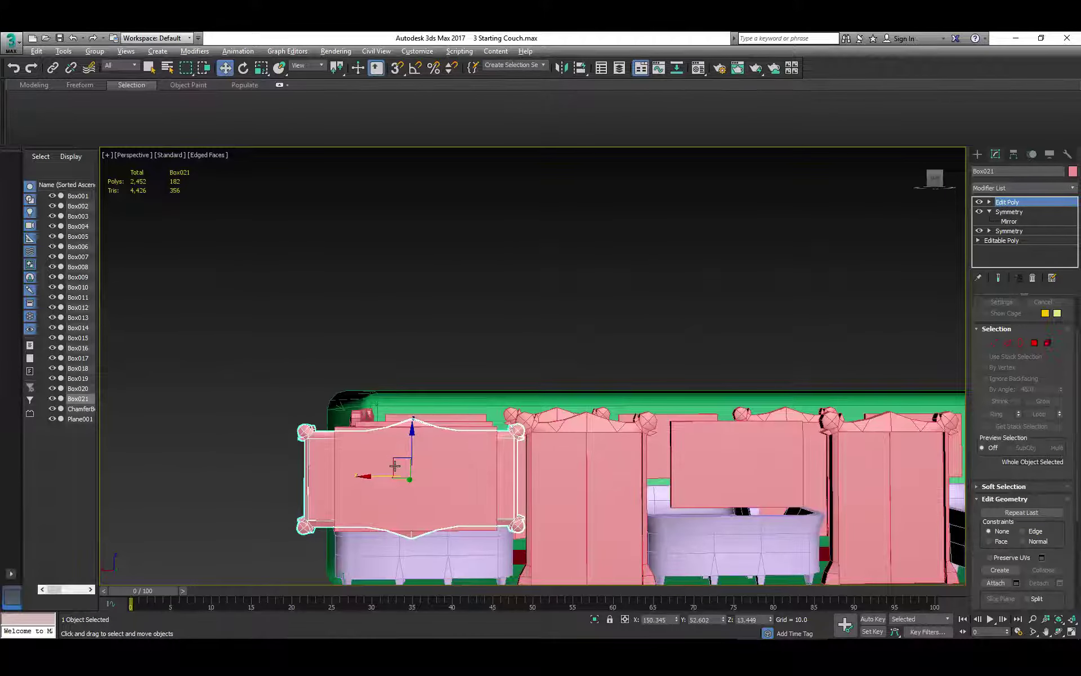
# Move all vertices of the frame's side post nearest the tall panels inward along X to about 115.7.
pyautogui.click(989, 203)
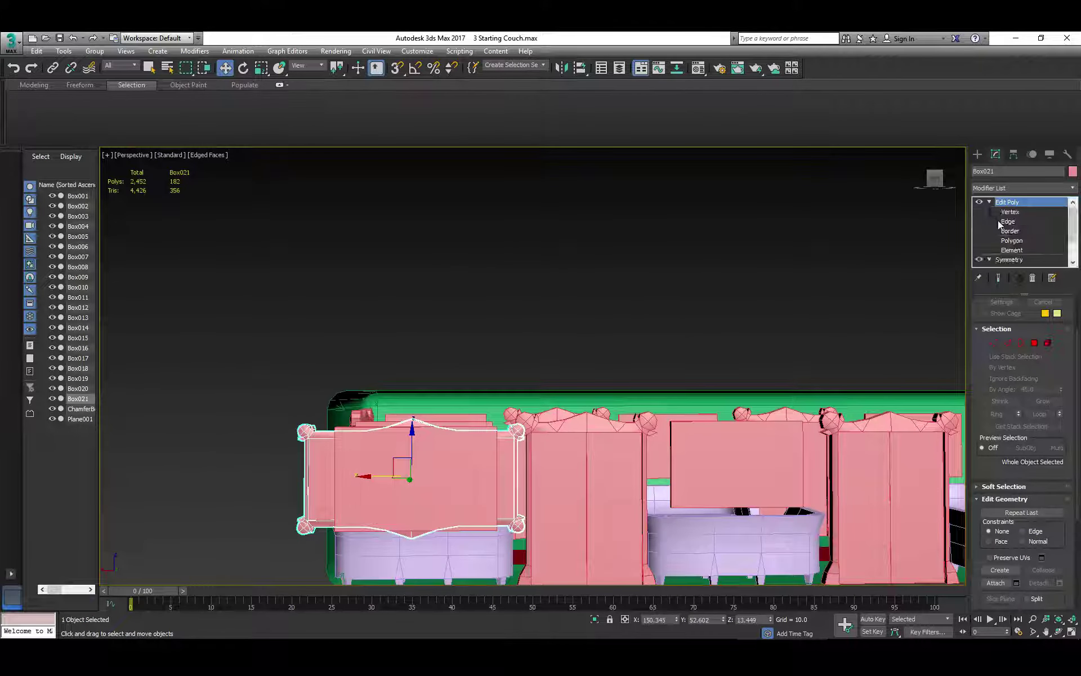
pyautogui.click(1009, 211)
pyautogui.moveTo(509, 496); pyautogui.dragTo(468, 571)
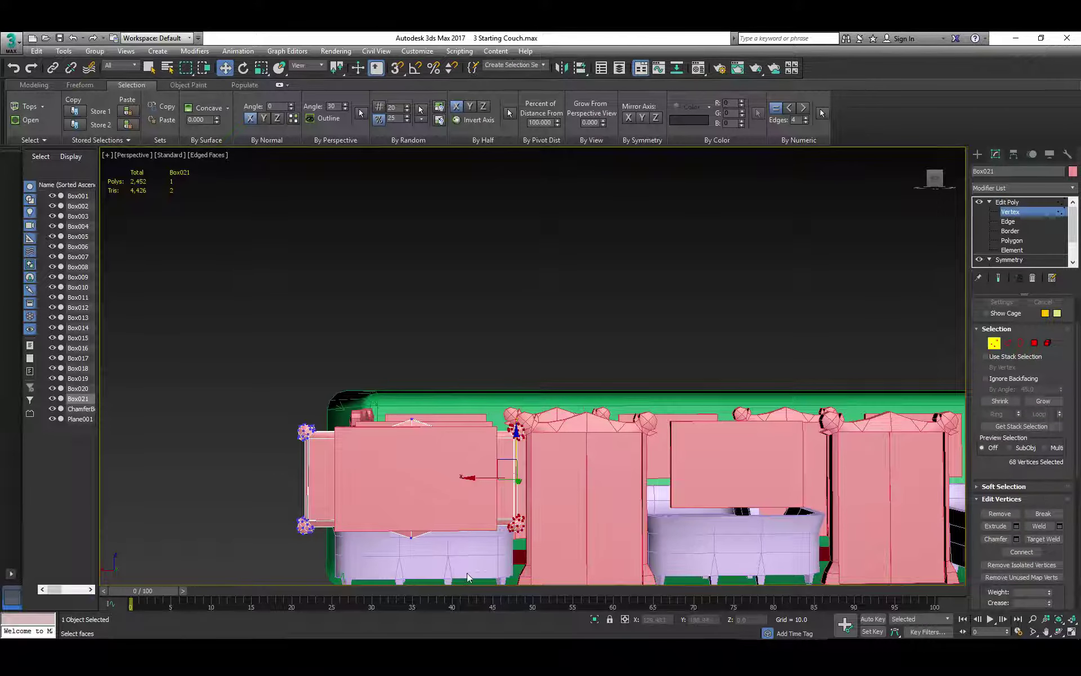
pyautogui.moveTo(480, 476); pyautogui.dragTo(455, 478)
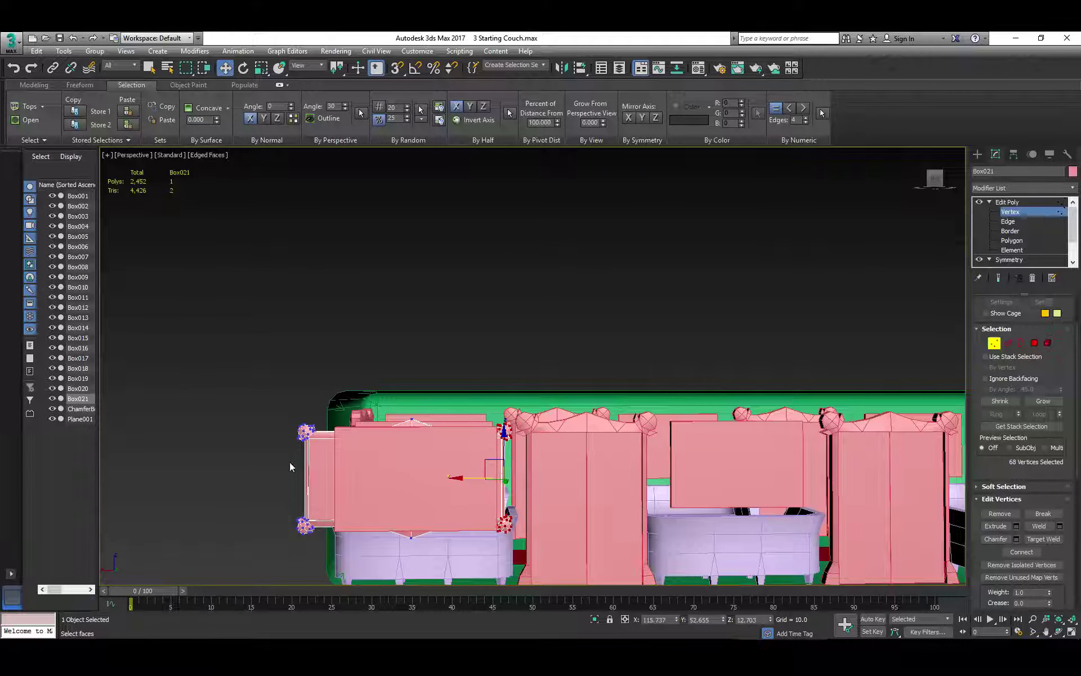
# Move all vertices of the frame's outer side post along X to about 186.4, in line with the carriage end.
pyautogui.moveTo(245, 397); pyautogui.dragTo(304, 479)
pyautogui.moveTo(328, 546); pyautogui.dragTo(326, 541)
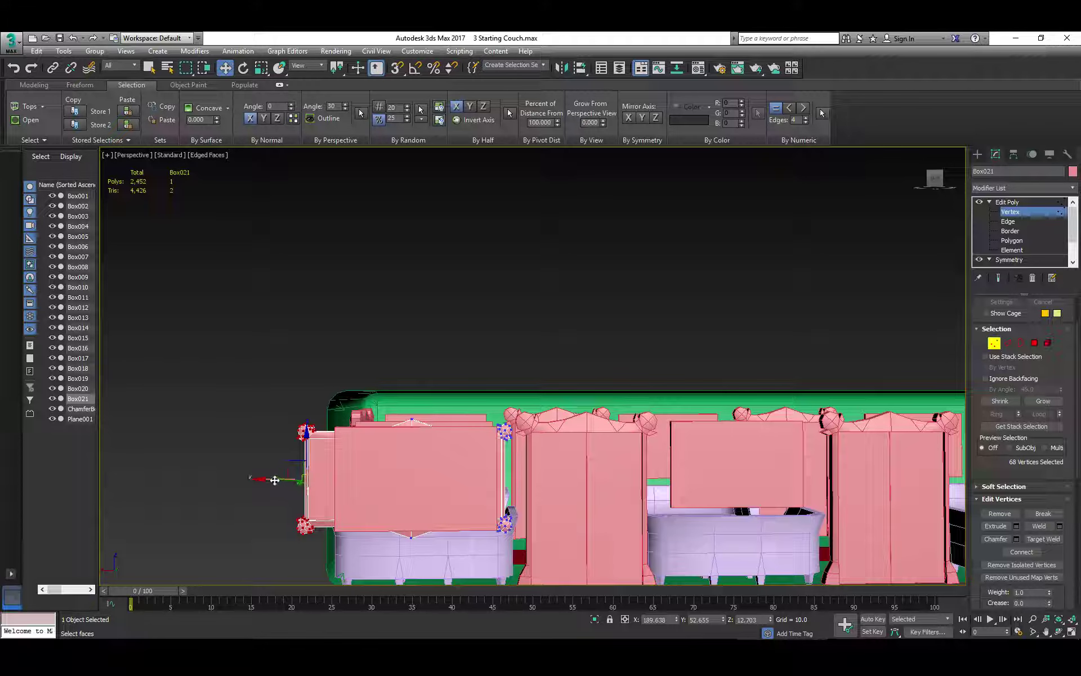
pyautogui.moveTo(274, 480); pyautogui.dragTo(294, 481)
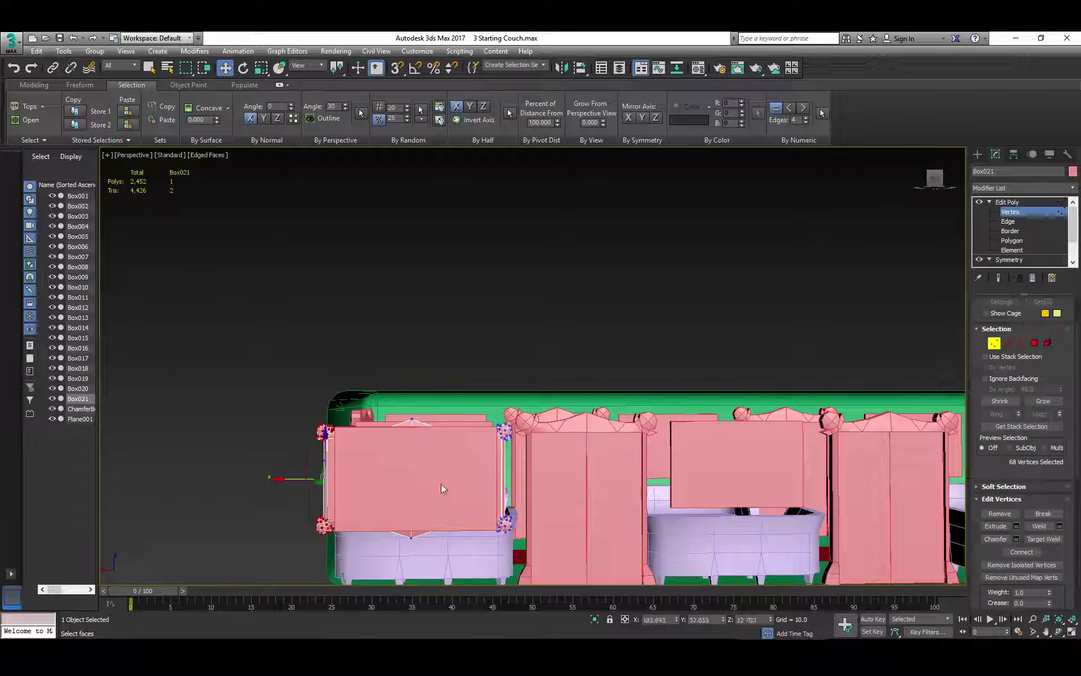
pyautogui.keyDown('alt'); pyautogui.moveTo(441, 484); pyautogui.dragTo(663, 521, button='middle'); pyautogui.keyUp('alt')
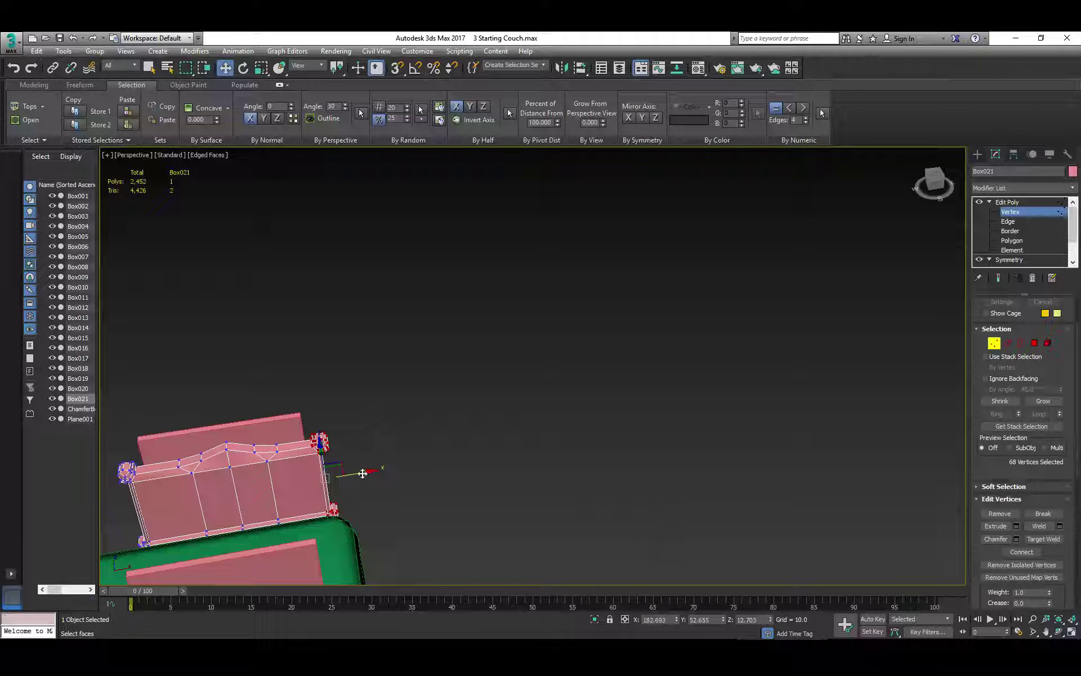
pyautogui.moveTo(363, 472); pyautogui.dragTo(373, 473)
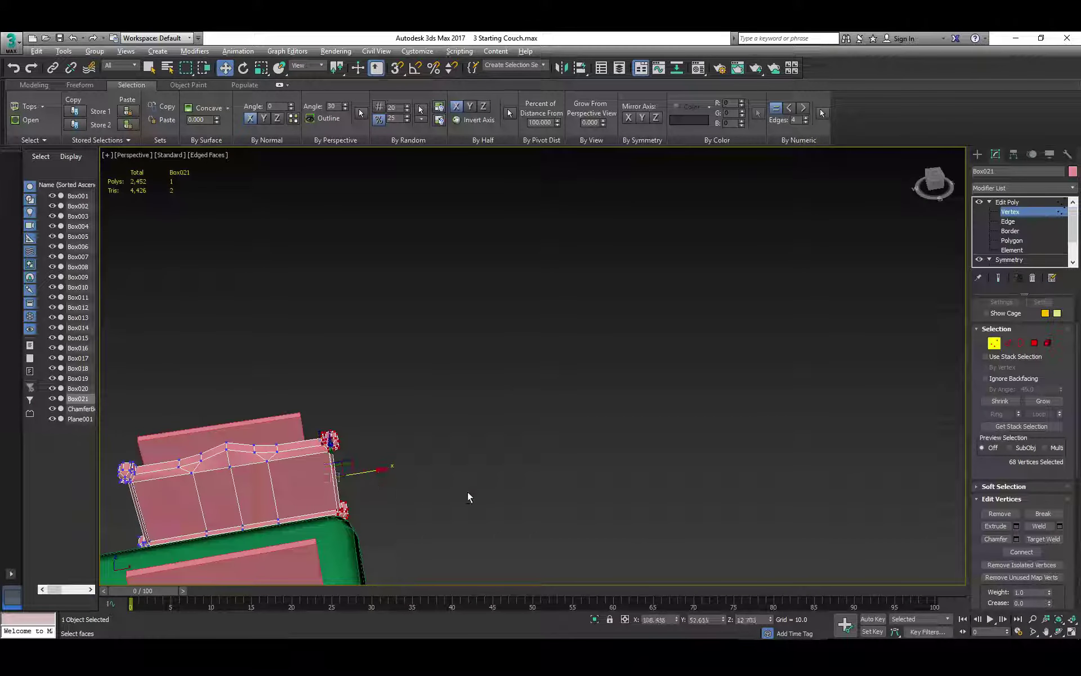
pyautogui.keyDown('alt'); pyautogui.moveTo(468, 495); pyautogui.dragTo(921, 336, button='middle'); pyautogui.keyUp('alt')
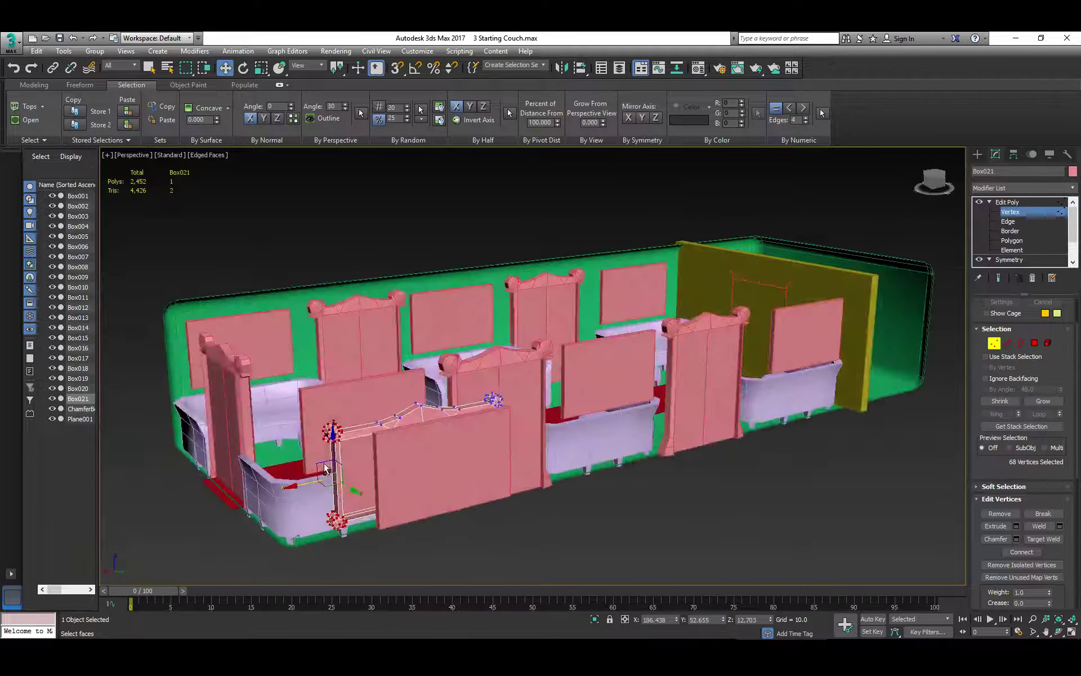
# Leave vertex editing and delete the plain reference panel standing in front of the decorated frame.
pyautogui.click(1014, 212)
pyautogui.click(434, 474)
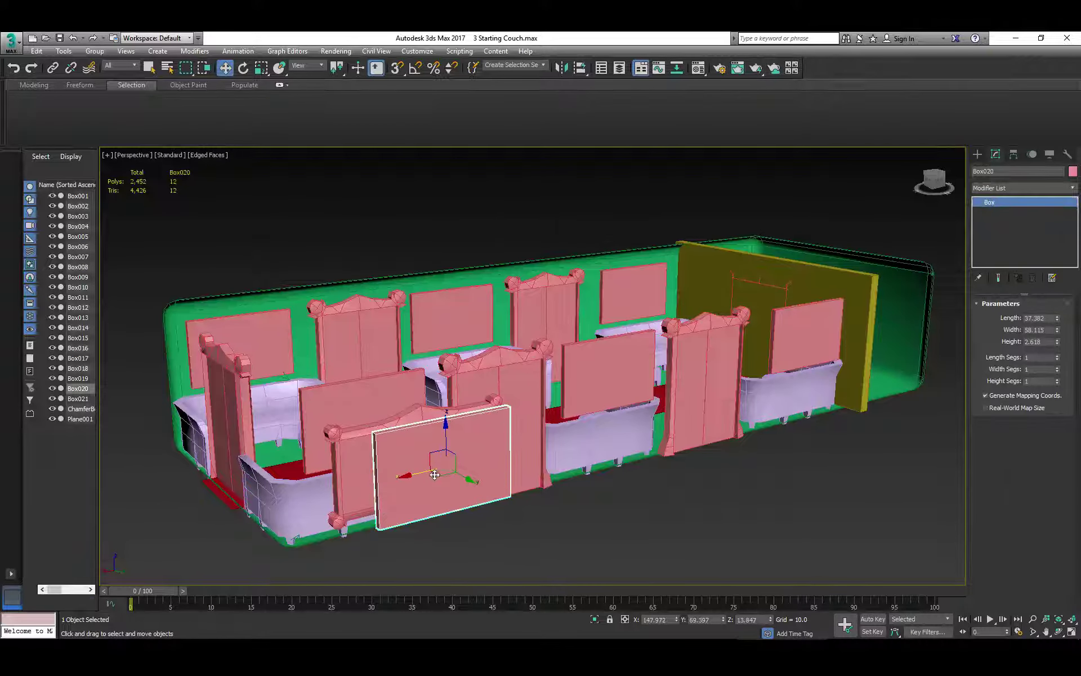
pyautogui.press('Delete')
pyautogui.keyDown('alt'); pyautogui.moveTo(437, 464); pyautogui.dragTo(402, 467, button='middle'); pyautogui.keyUp('alt')
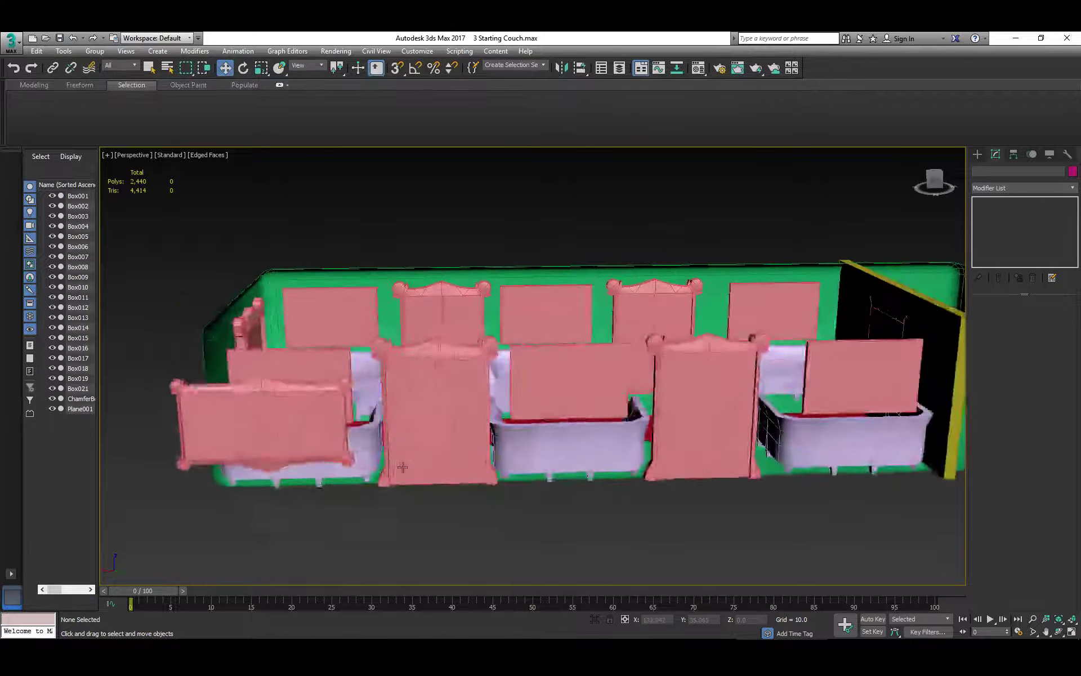
# Add an Unwrap UVW modifier to the decorated frame panel and open its UV editor.
pyautogui.click(265, 428)
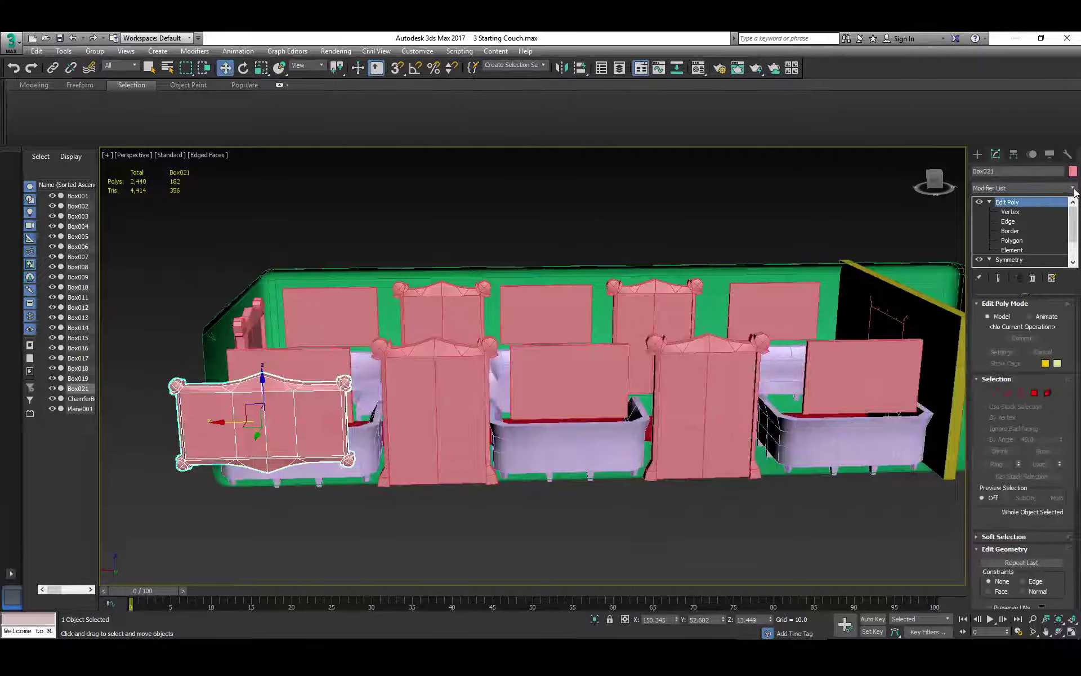
pyautogui.click(1073, 188)
pyautogui.click(1075, 191)
pyautogui.click(1073, 188)
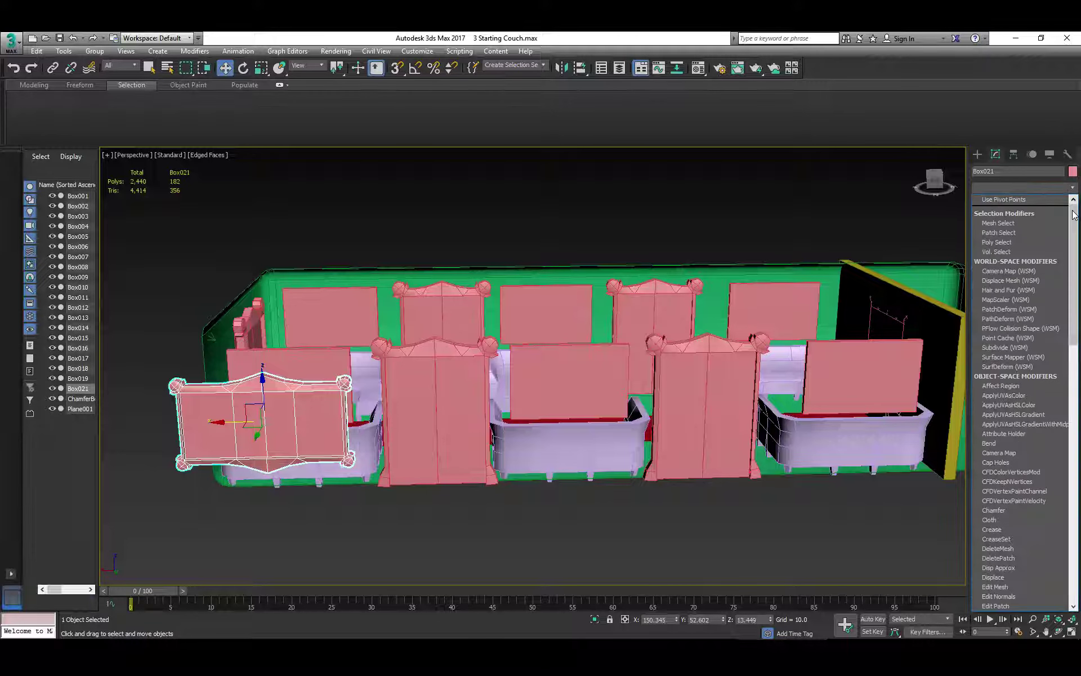
pyautogui.moveTo(1073, 341); pyautogui.dragTo(1074, 473)
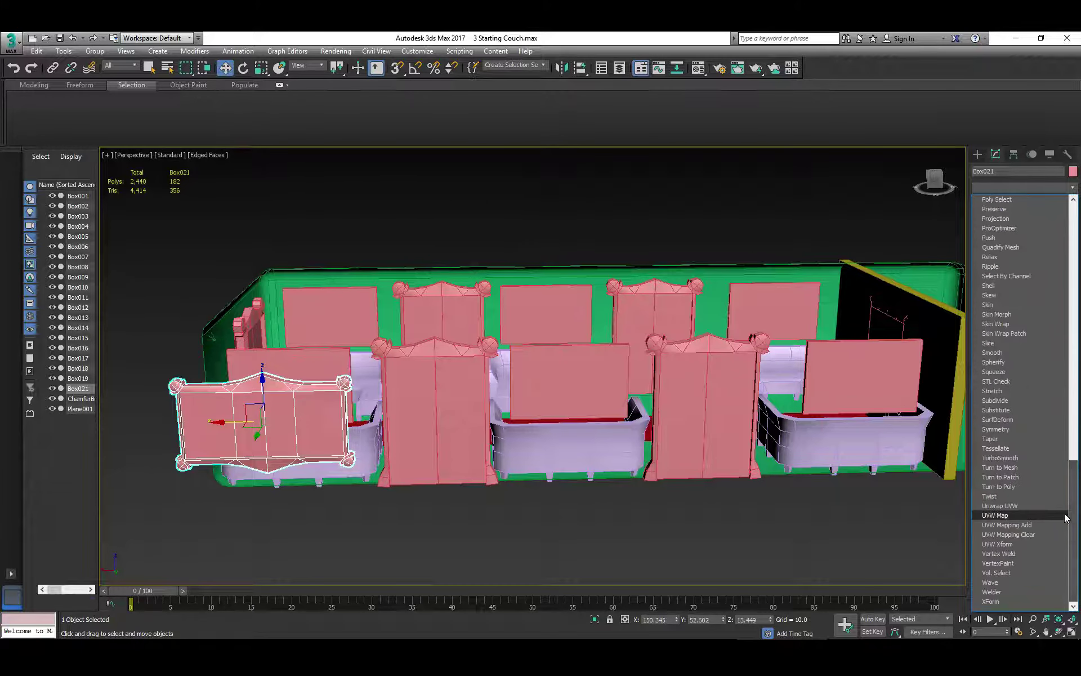
pyautogui.click(1011, 507)
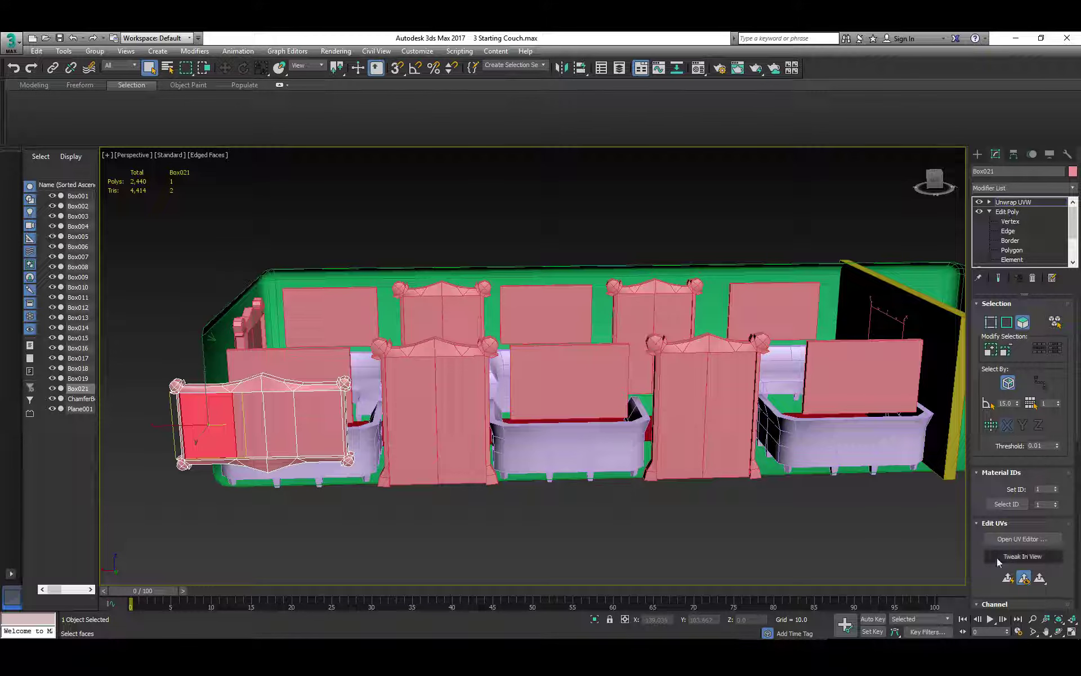
pyautogui.click(1003, 538)
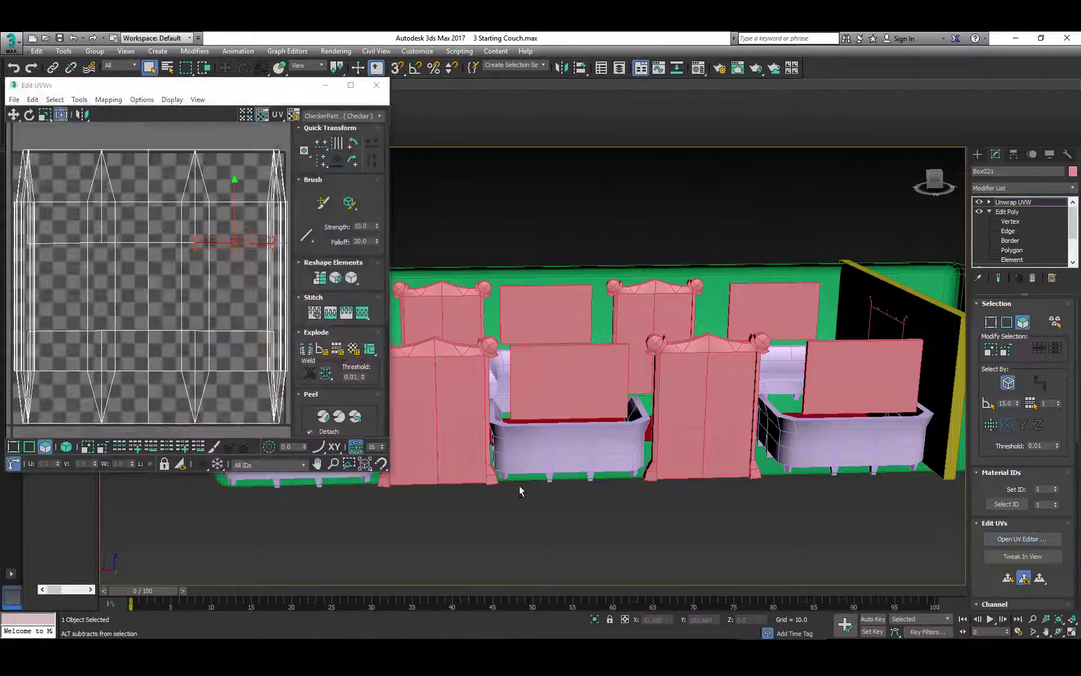
pyautogui.moveTo(519, 486); pyautogui.dragTo(811, 478, button='middle')
pyautogui.scroll(-3, 253, 349)
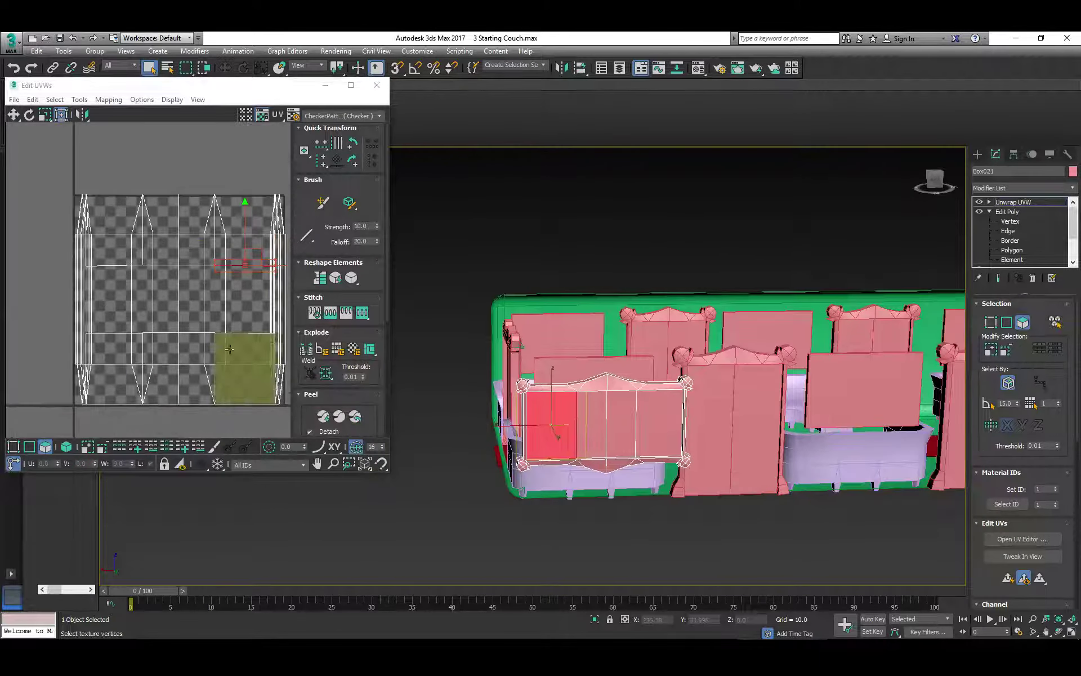
# Clear the polygon selection in the UV editor and undo the stray change to the UV layout.
pyautogui.click(59, 220)
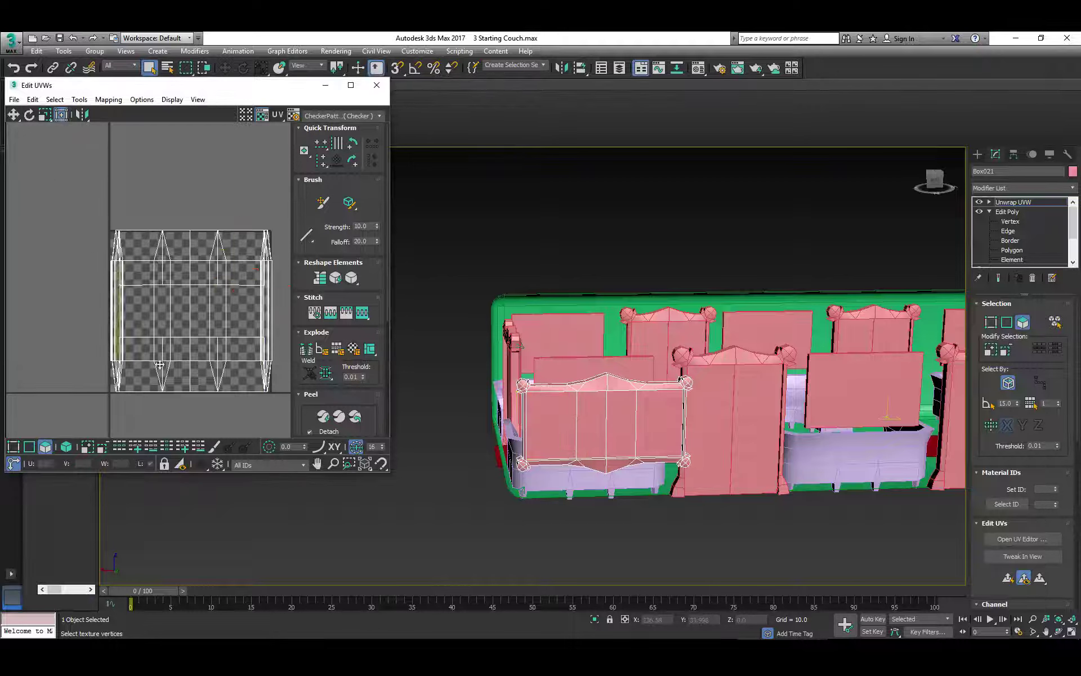
pyautogui.moveTo(124, 306); pyautogui.dragTo(194, 400)
pyautogui.hotkey('ctrl', 'z')
pyautogui.click(147, 182)
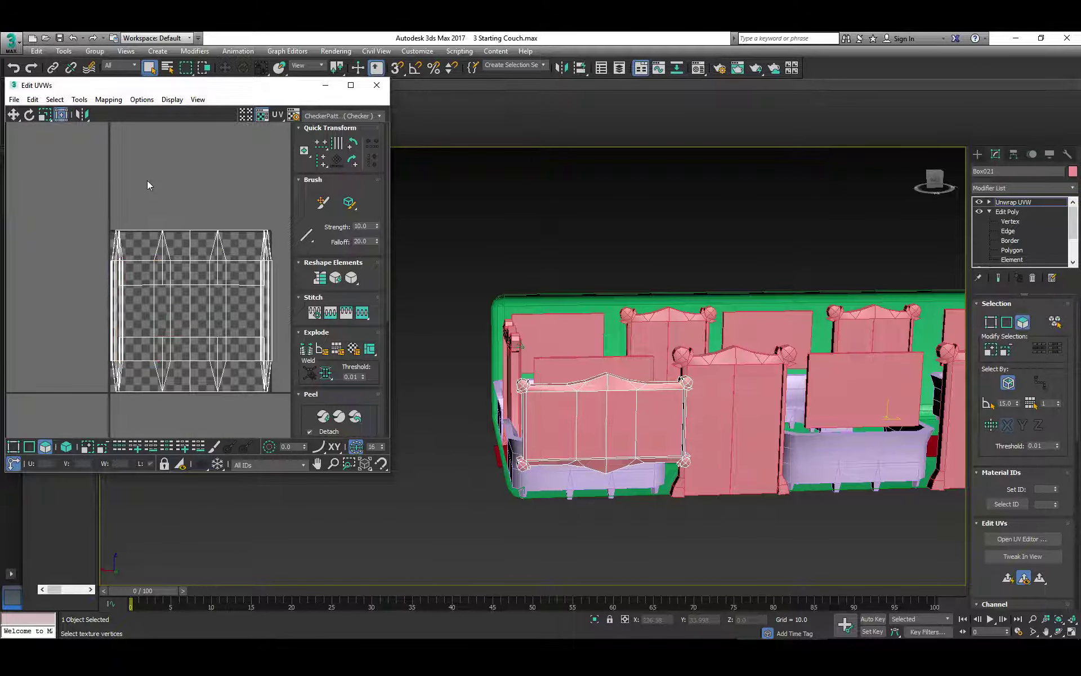